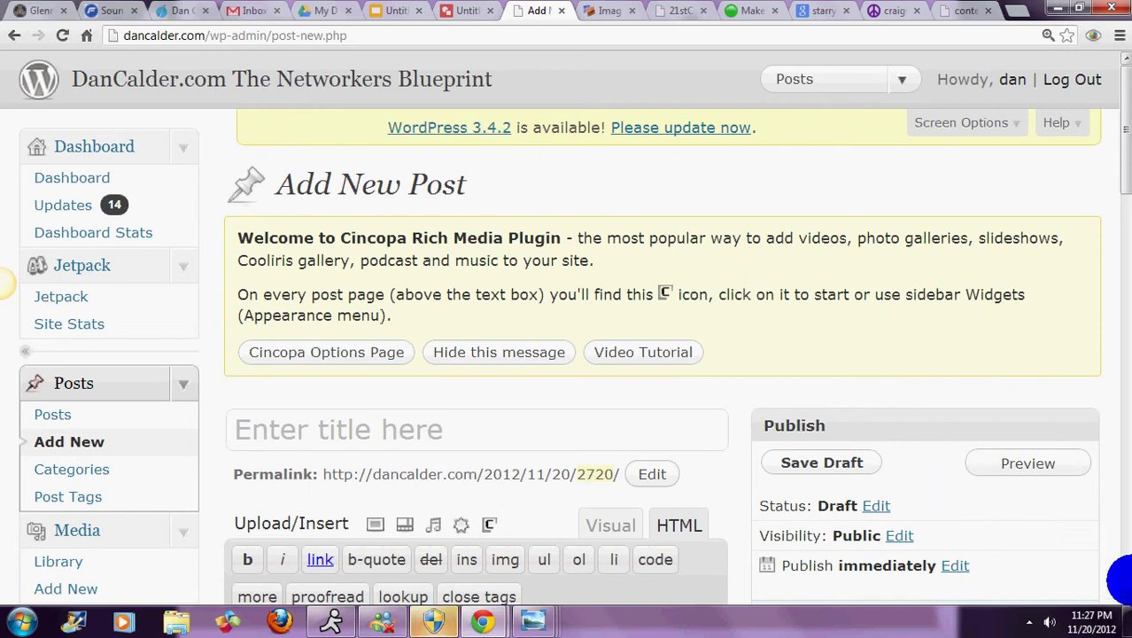
Reduce the browser's page zoom to 100% for the new post editor.
scroll(1119, 587, down, 1)
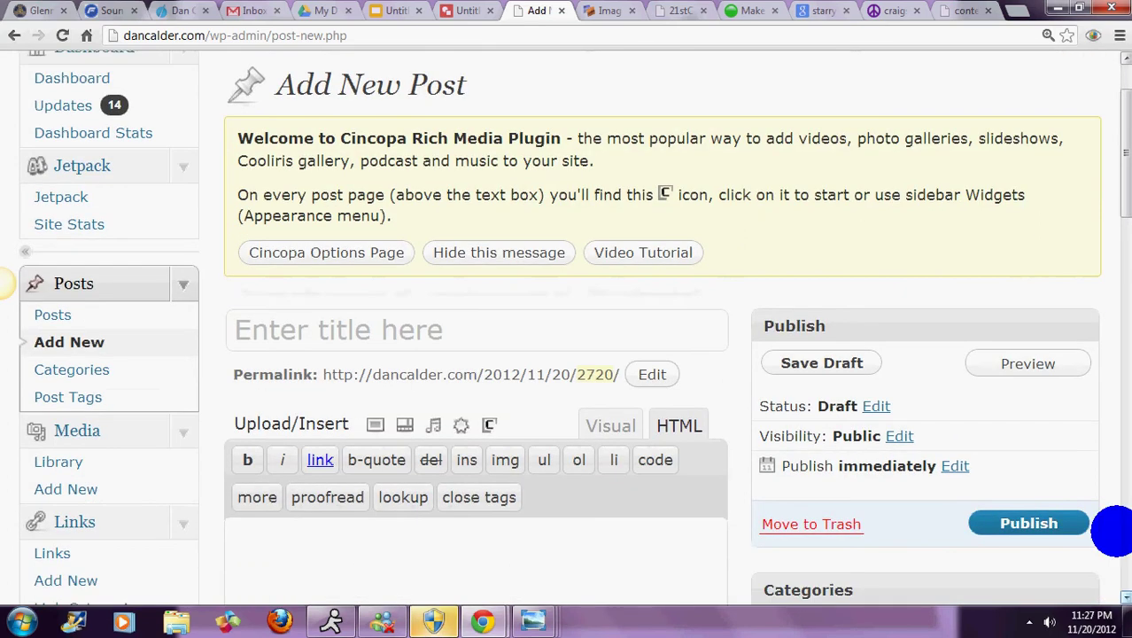
click(1119, 36)
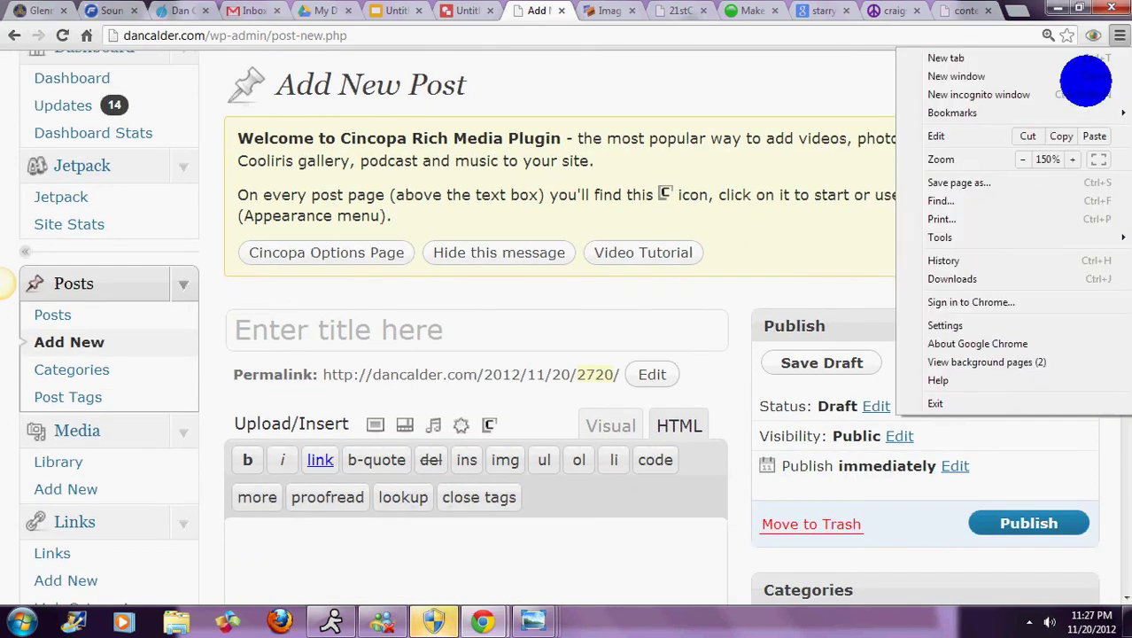
click(1022, 159)
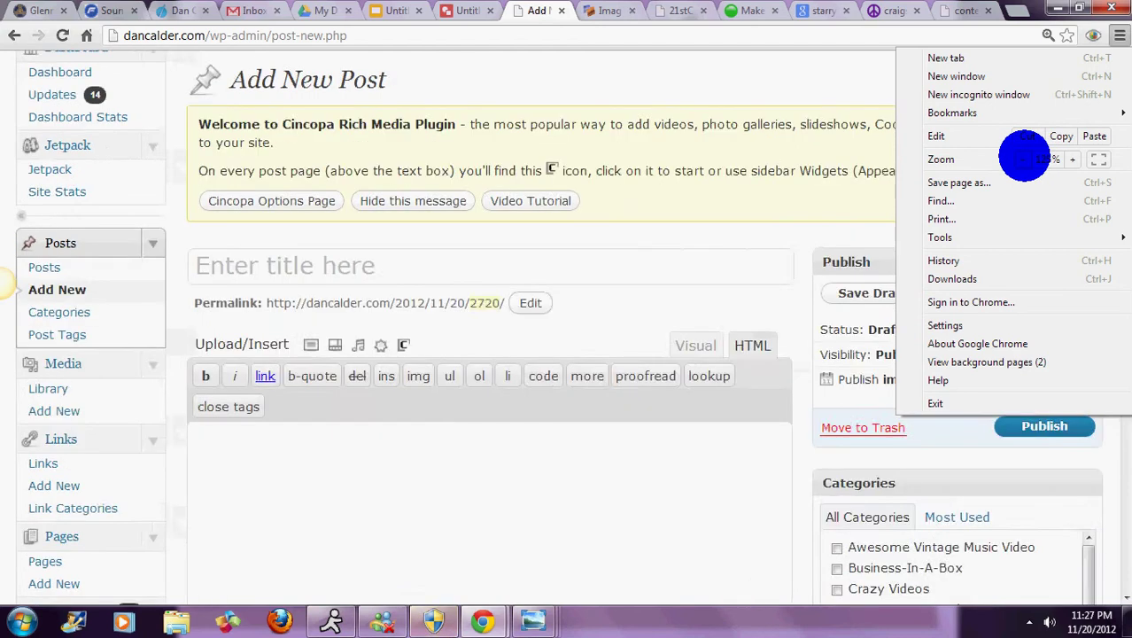
click(1023, 158)
click(1023, 158)
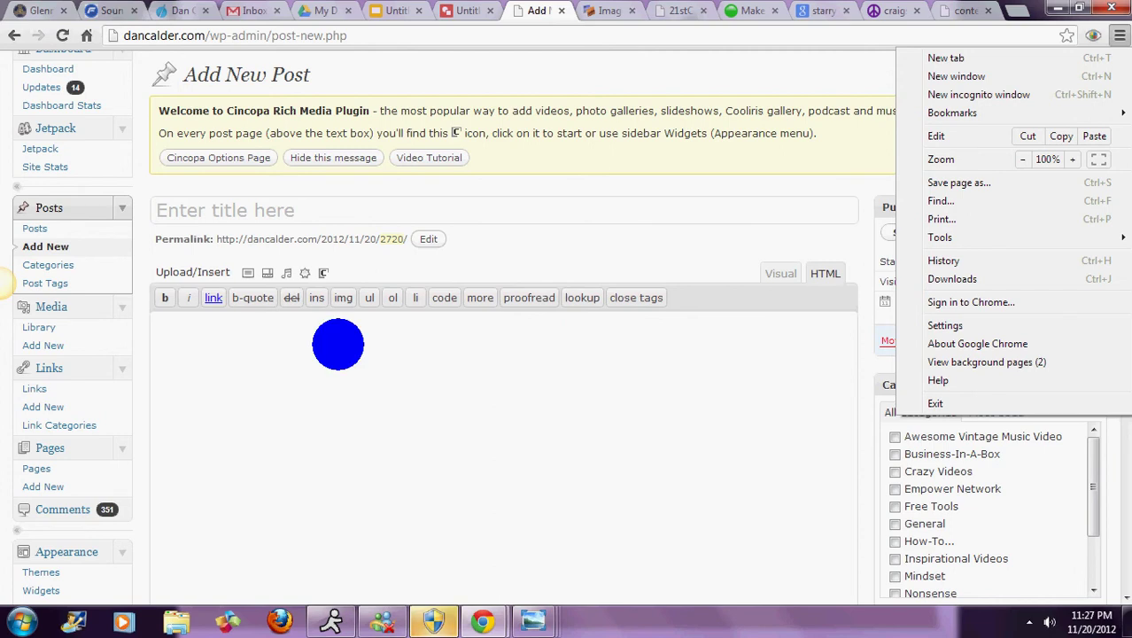
click(337, 343)
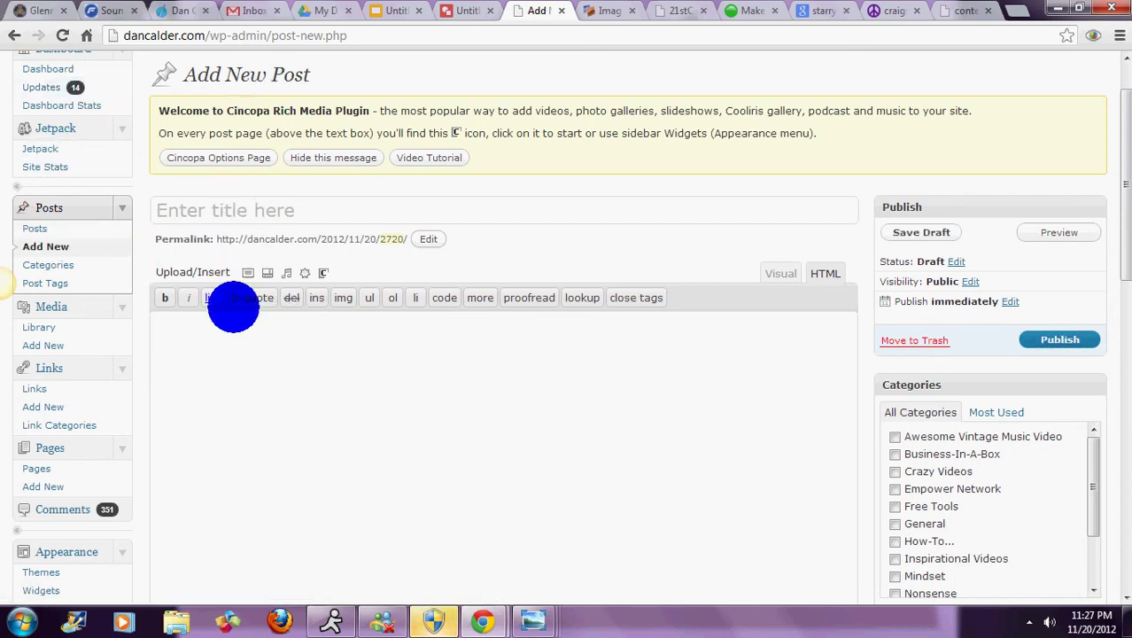
Upload the image Sales-Position-Open.png from the Pictures library to the new post.
click(246, 272)
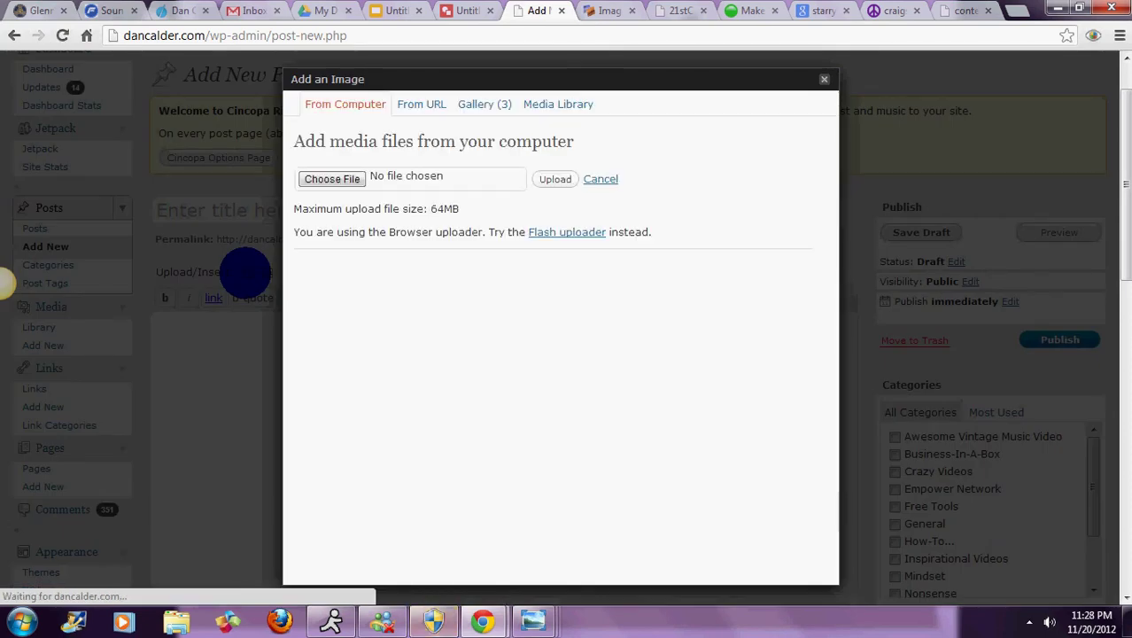
click(349, 177)
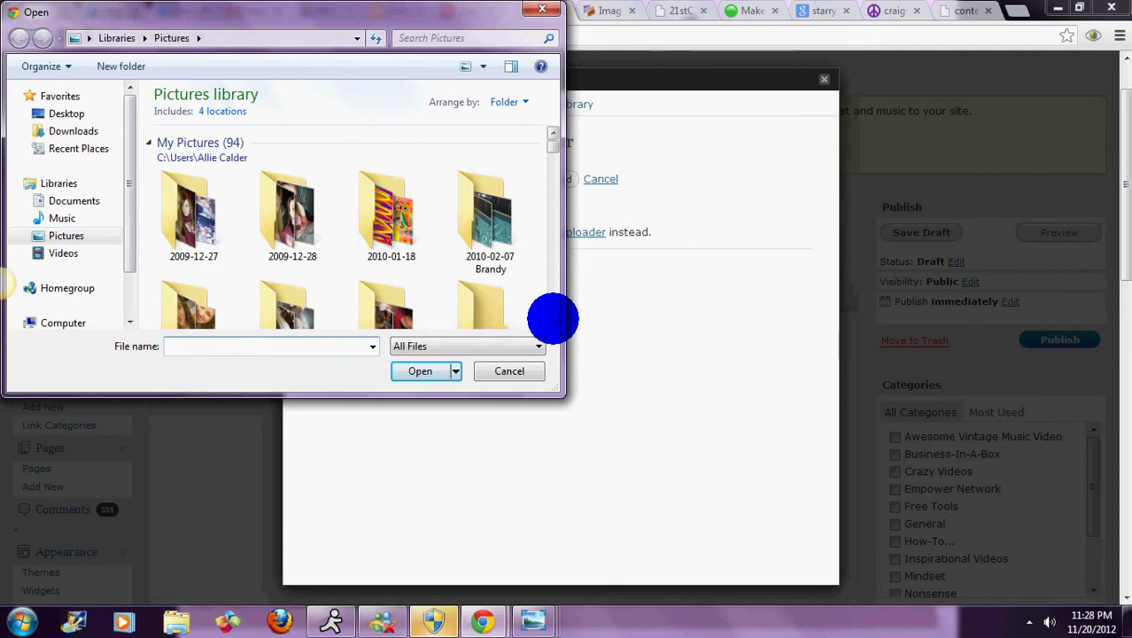
scroll(552, 319, down, 3)
scroll(552, 319, down, 10)
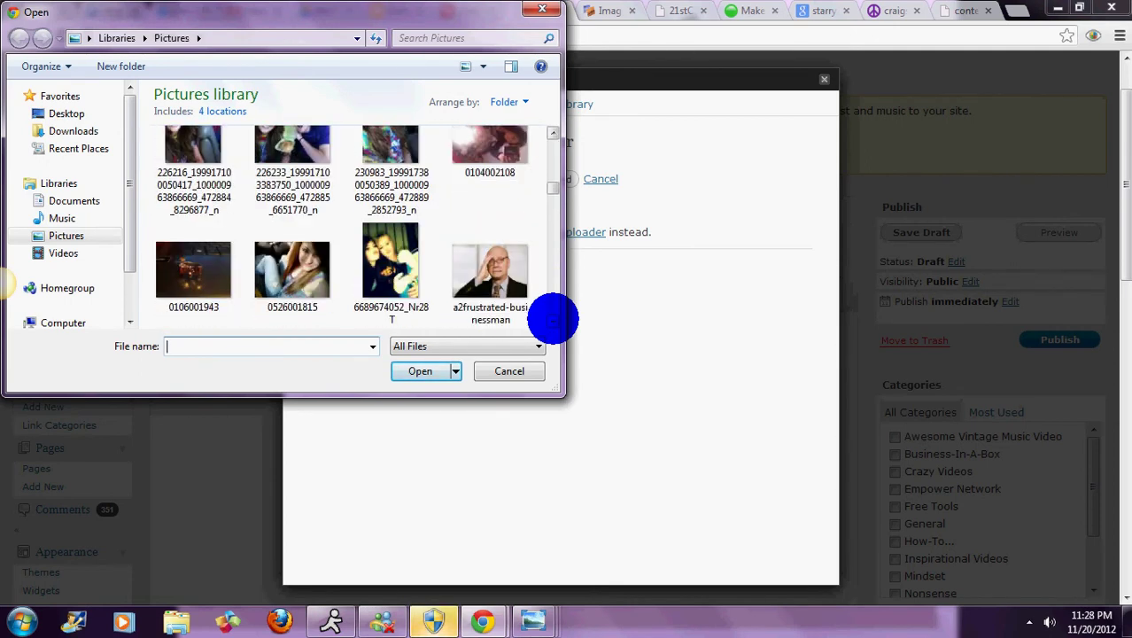
scroll(552, 319, down, 3)
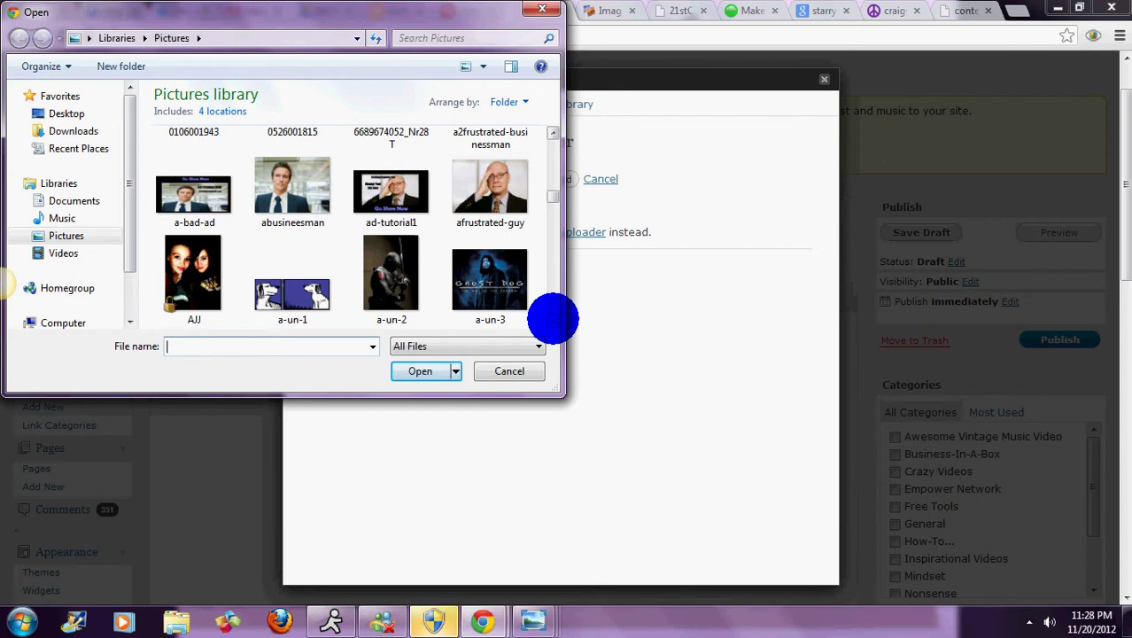
scroll(553, 319, down, 3)
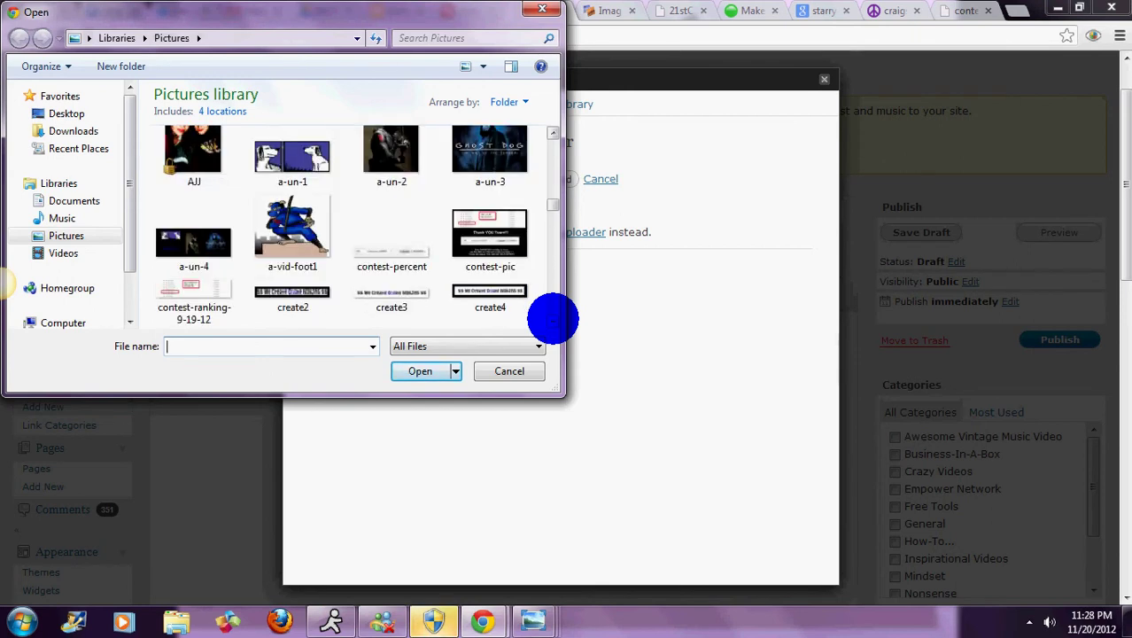
scroll(552, 319, down, 10)
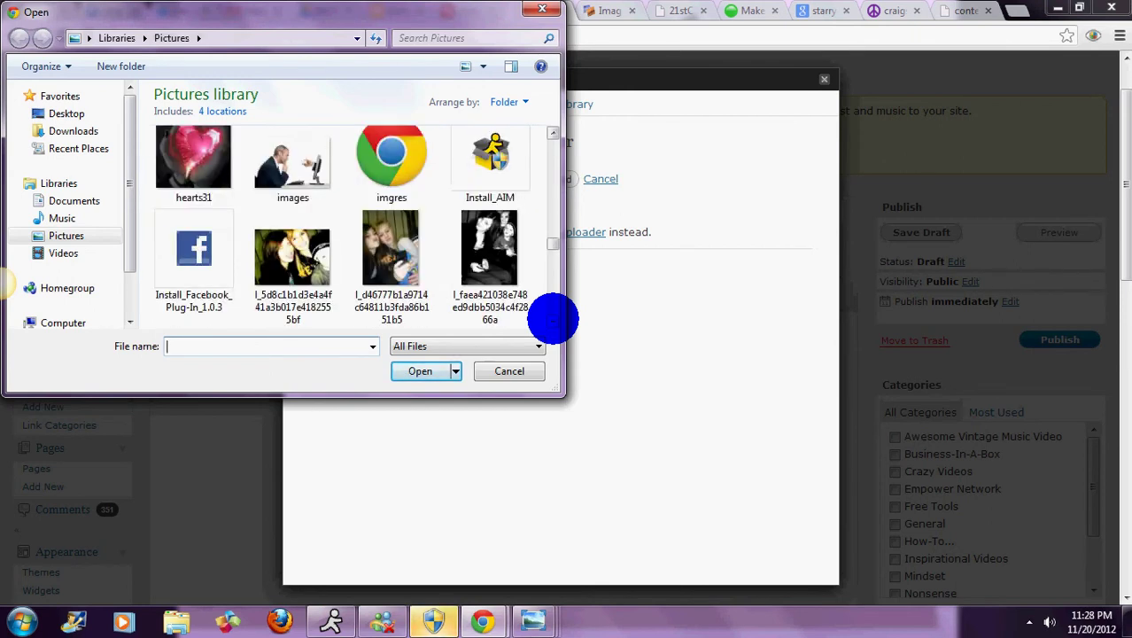
scroll(552, 318, down, 10)
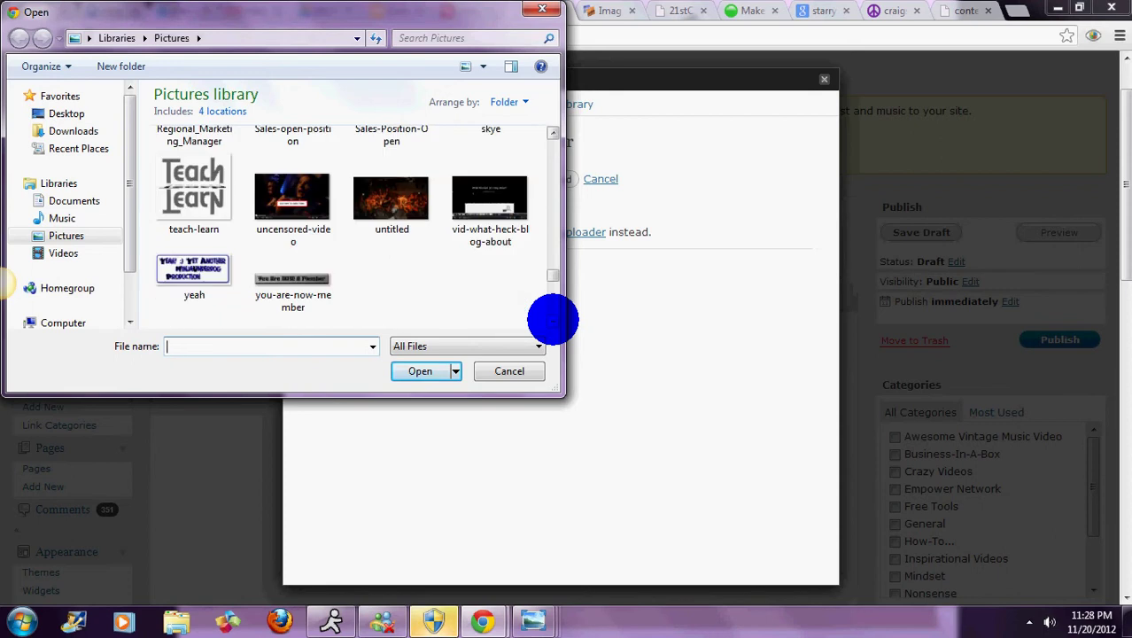
click(551, 132)
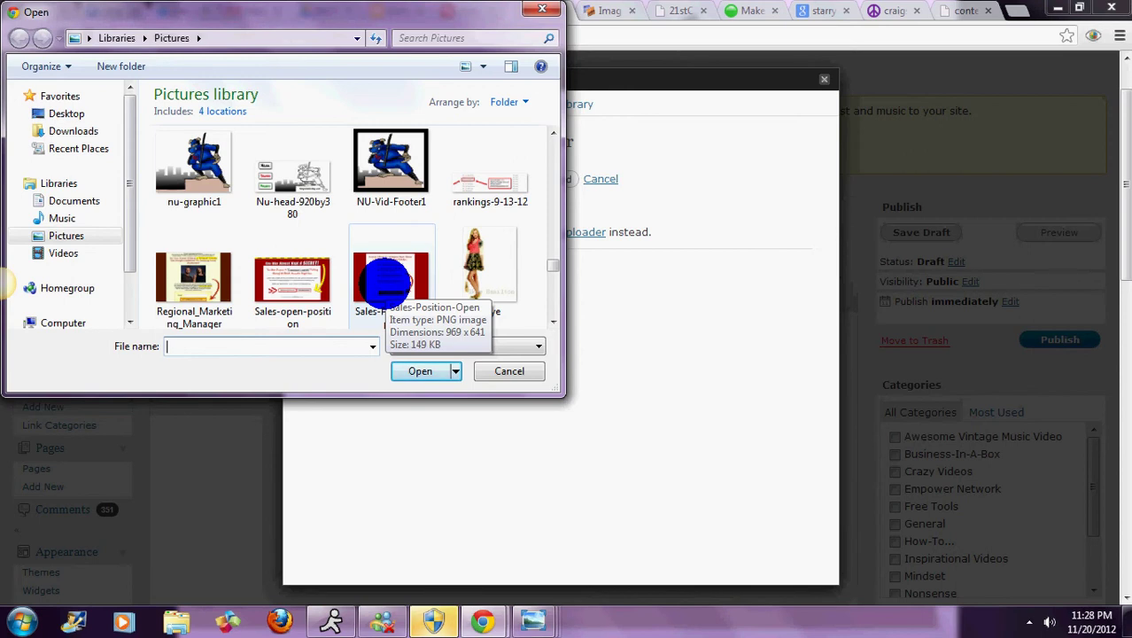
double_click(387, 281)
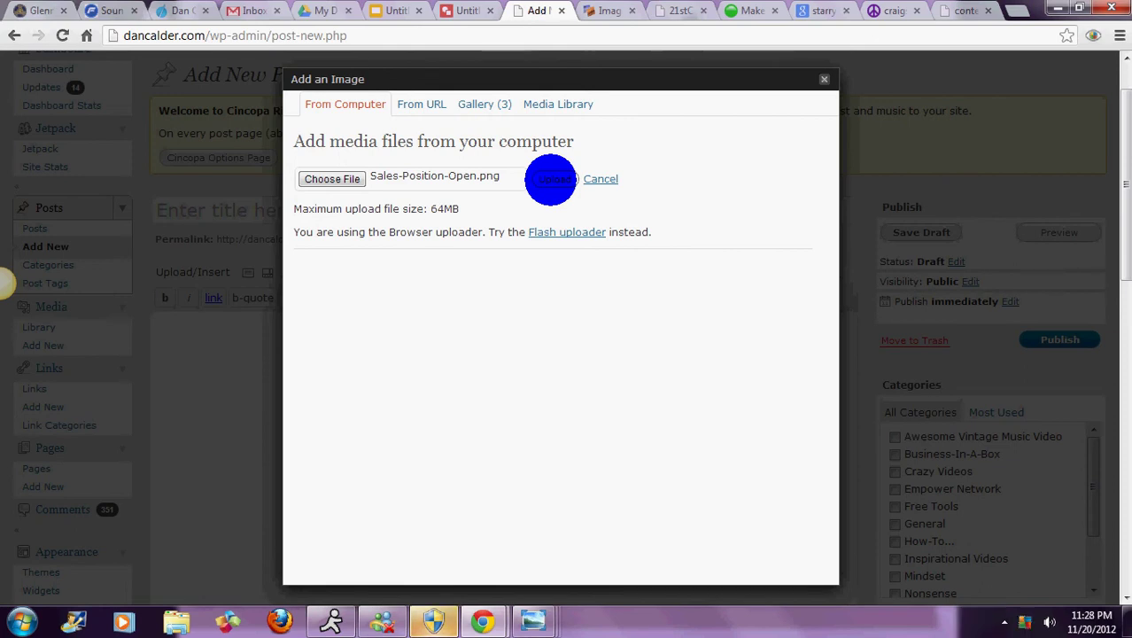
click(551, 179)
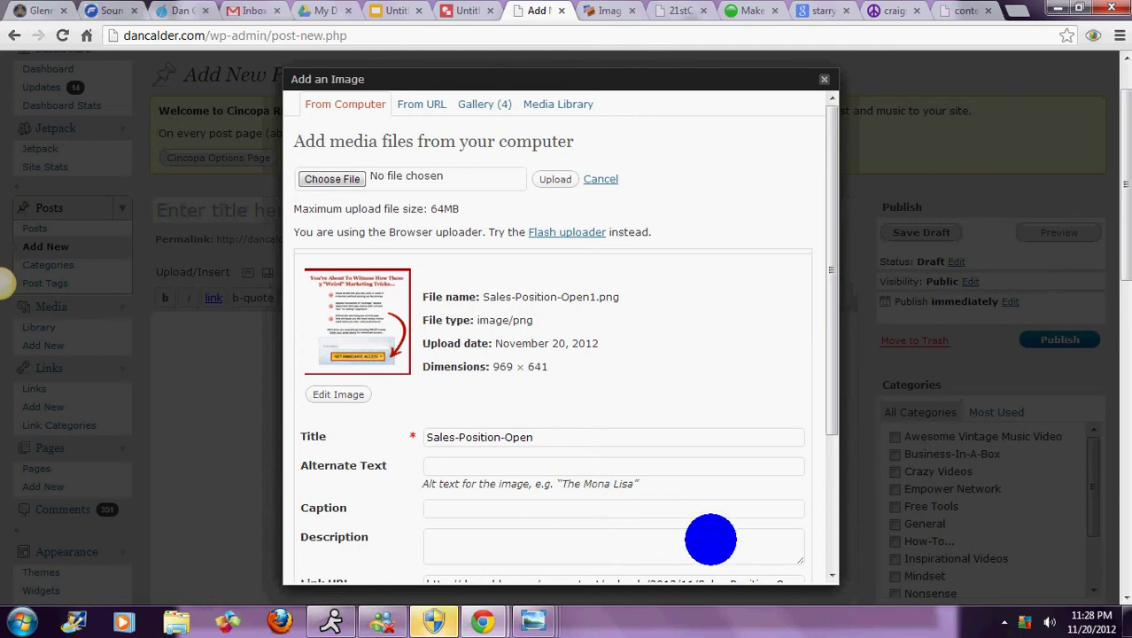
click(831, 576)
click(830, 576)
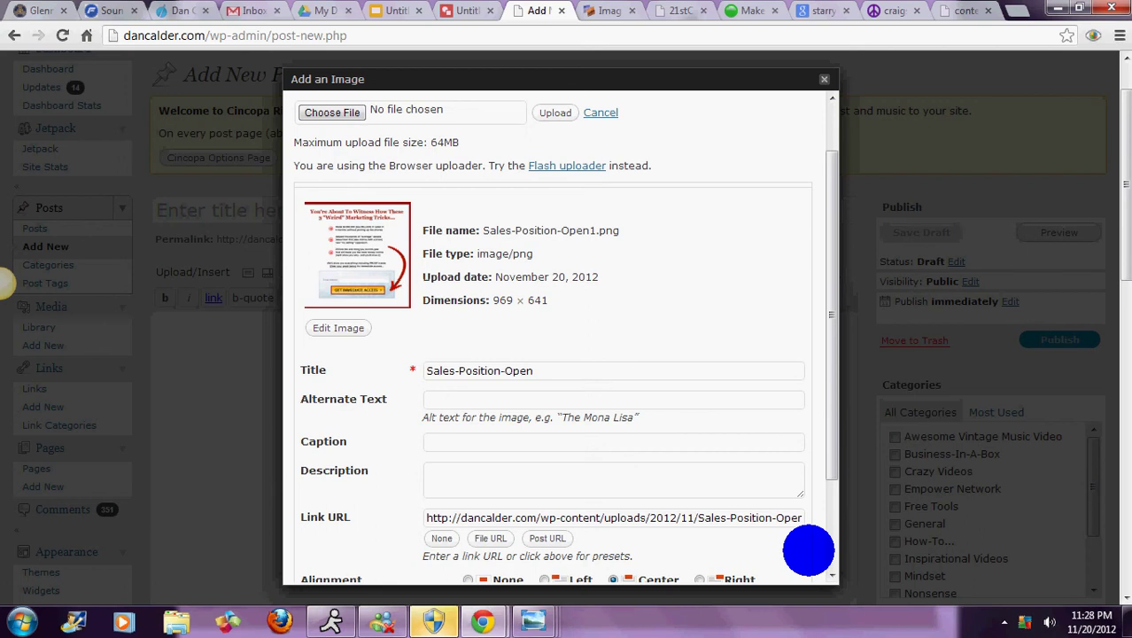
click(831, 576)
click(830, 574)
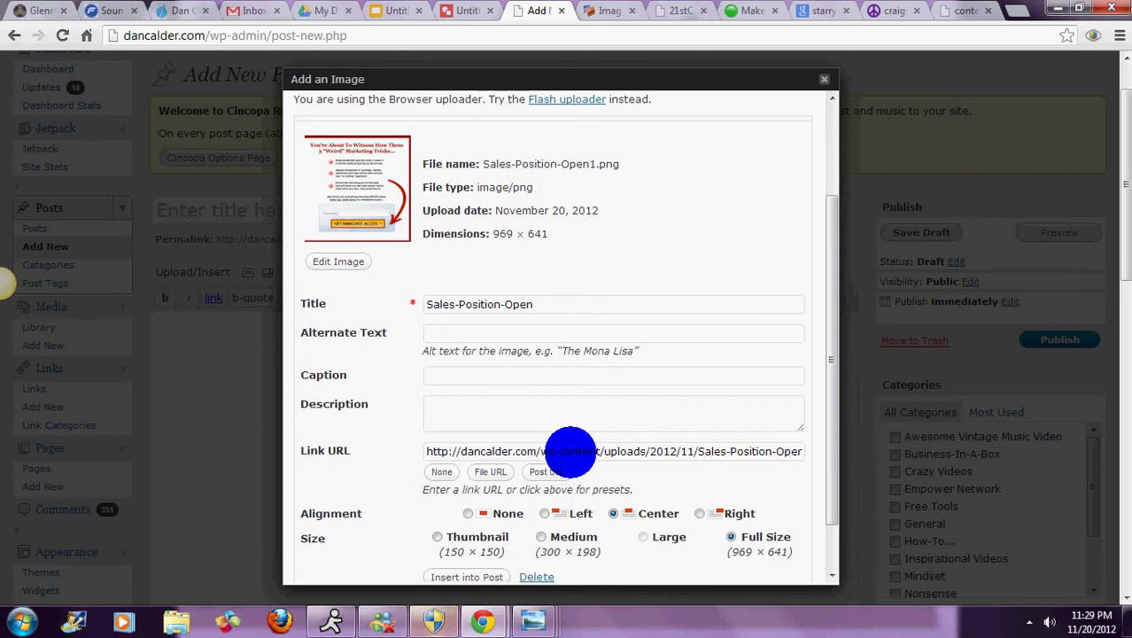
triple_click(571, 451)
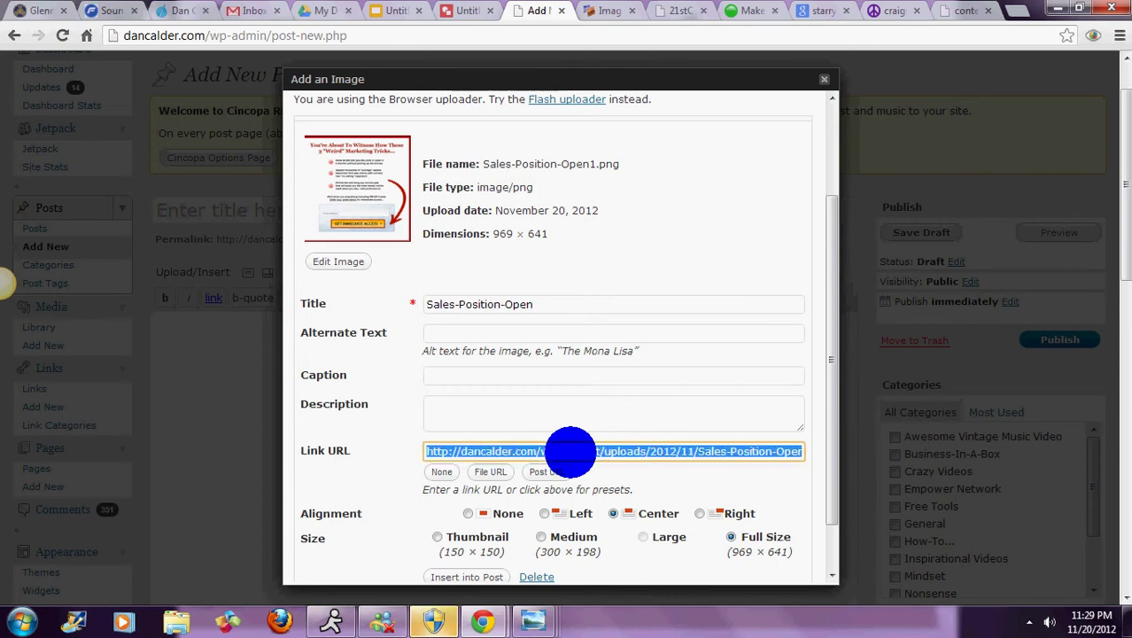
text(http://desmoinestria)
key(BackSpace)
key(BackSpace)
text(aining.com)
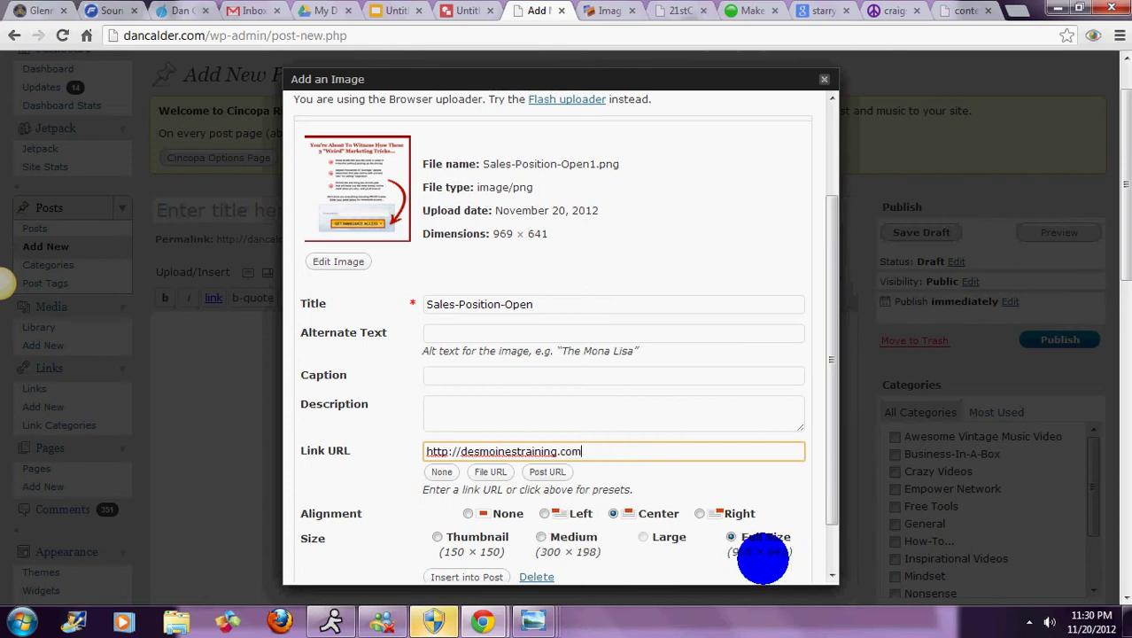
click(461, 576)
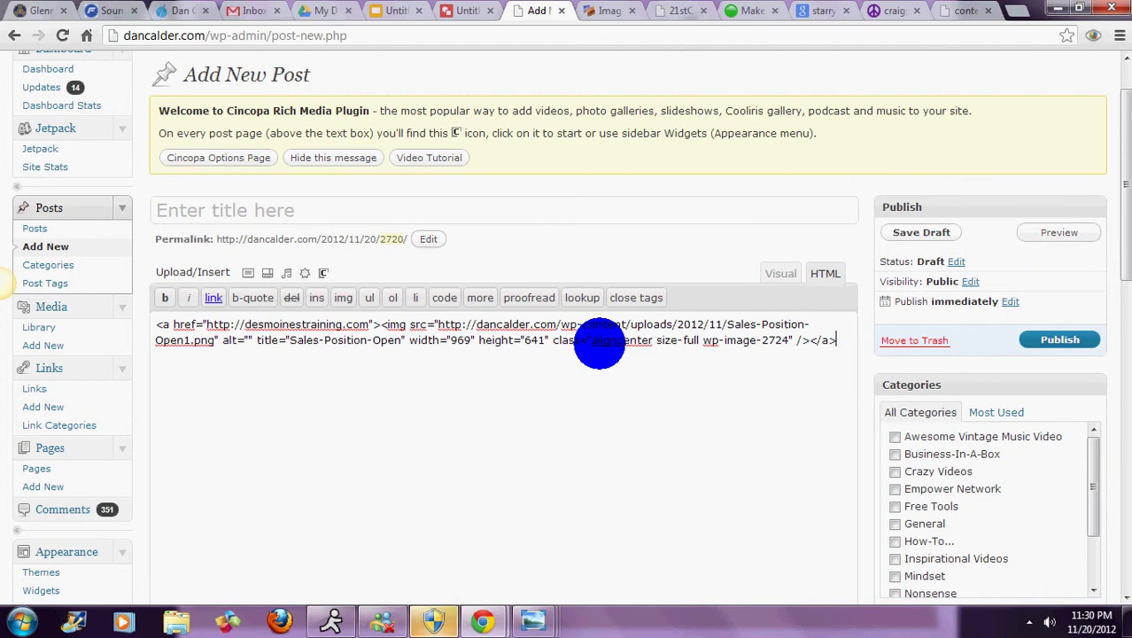
Copy the entire linked-image HTML code from the post editor and switch to the Dubuque craigslist page.
key(ctrl+a)
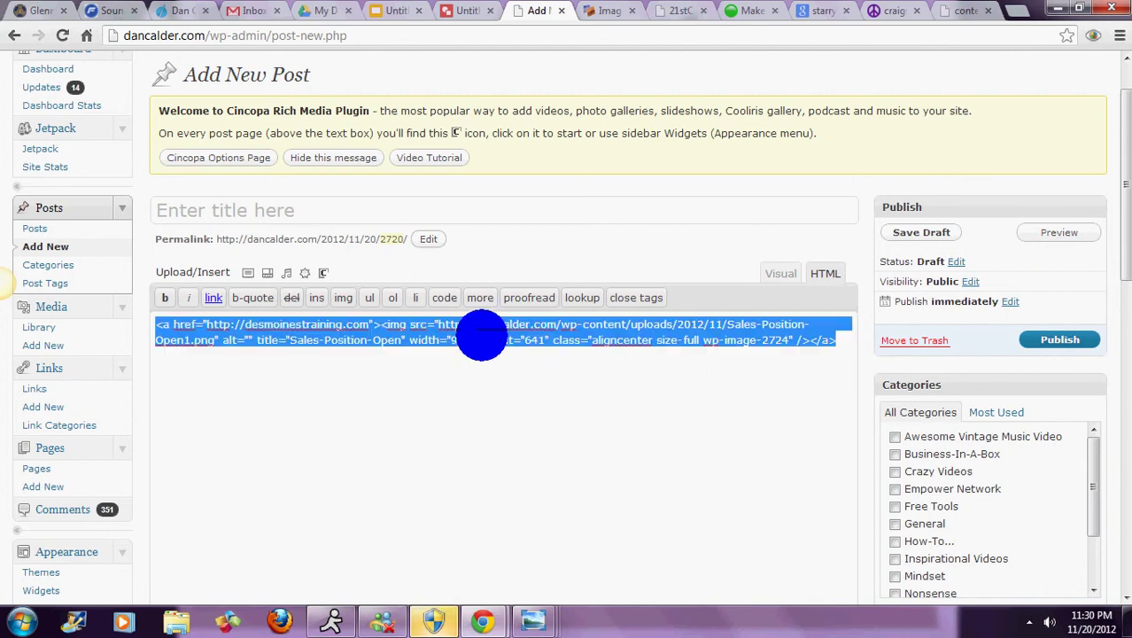
right_click(481, 334)
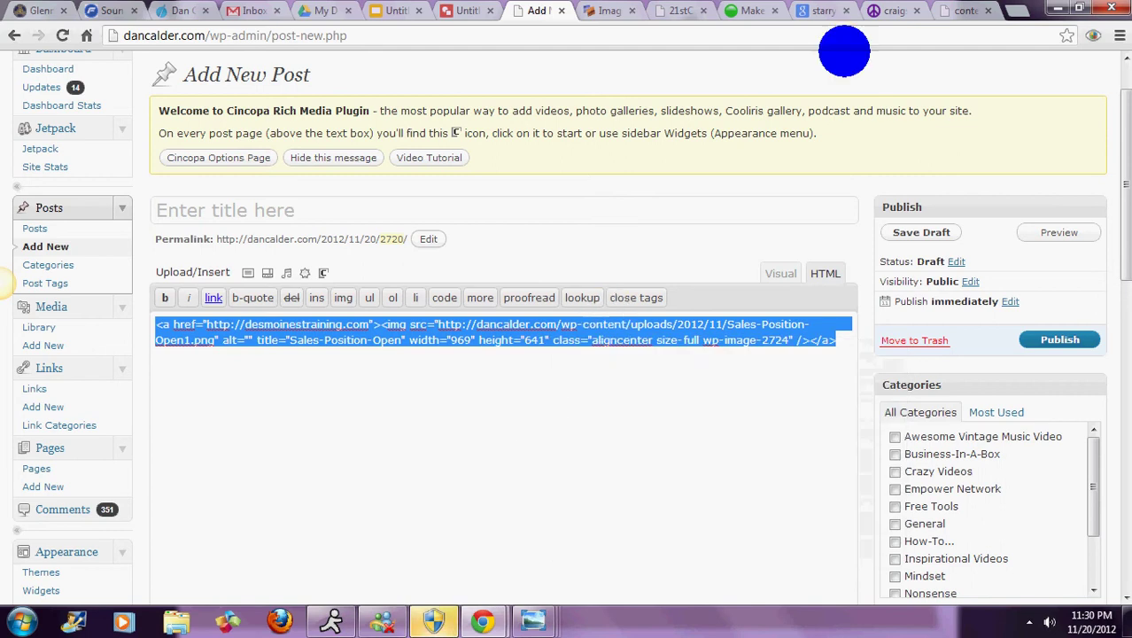
click(888, 10)
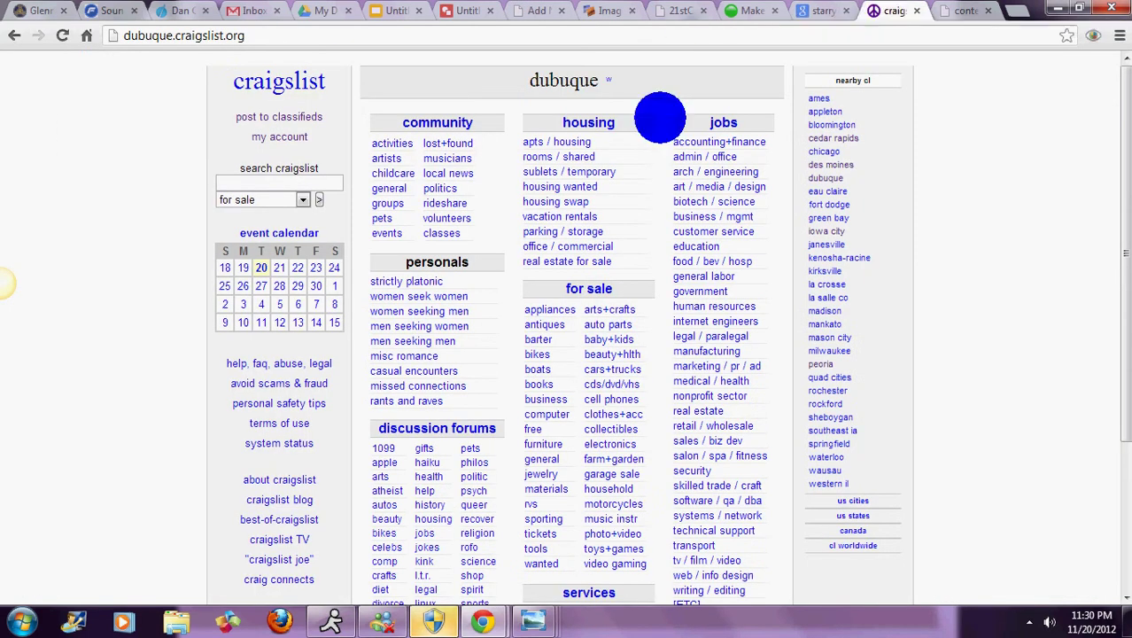
Start a new classified posting as a job offered, accepting the job guidelines and choosing the sales jobs category.
click(286, 115)
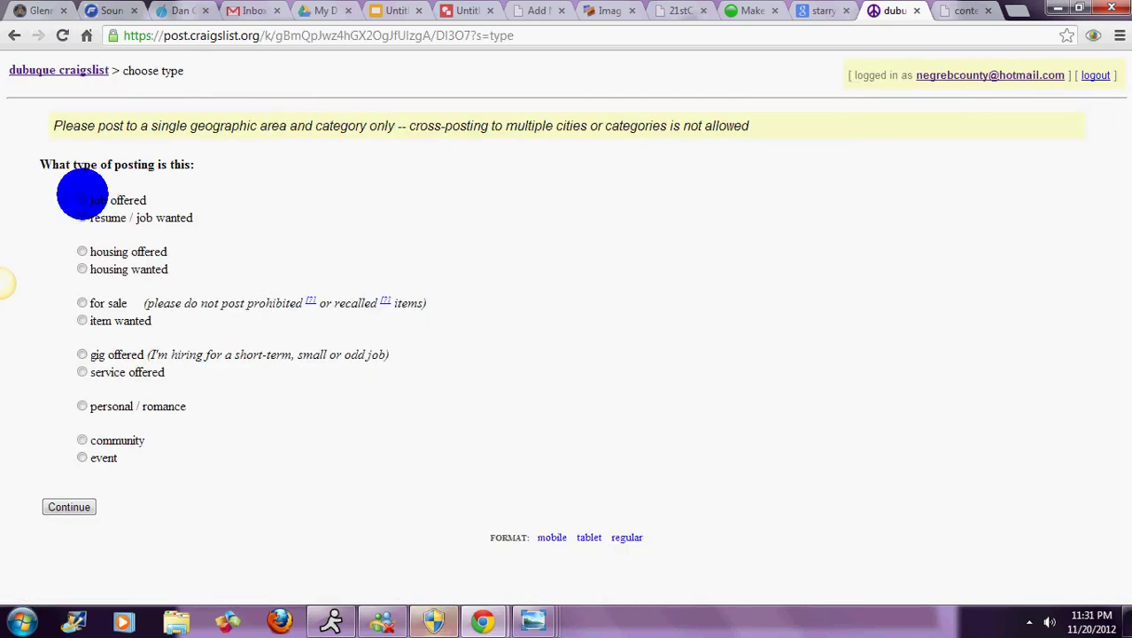
click(82, 199)
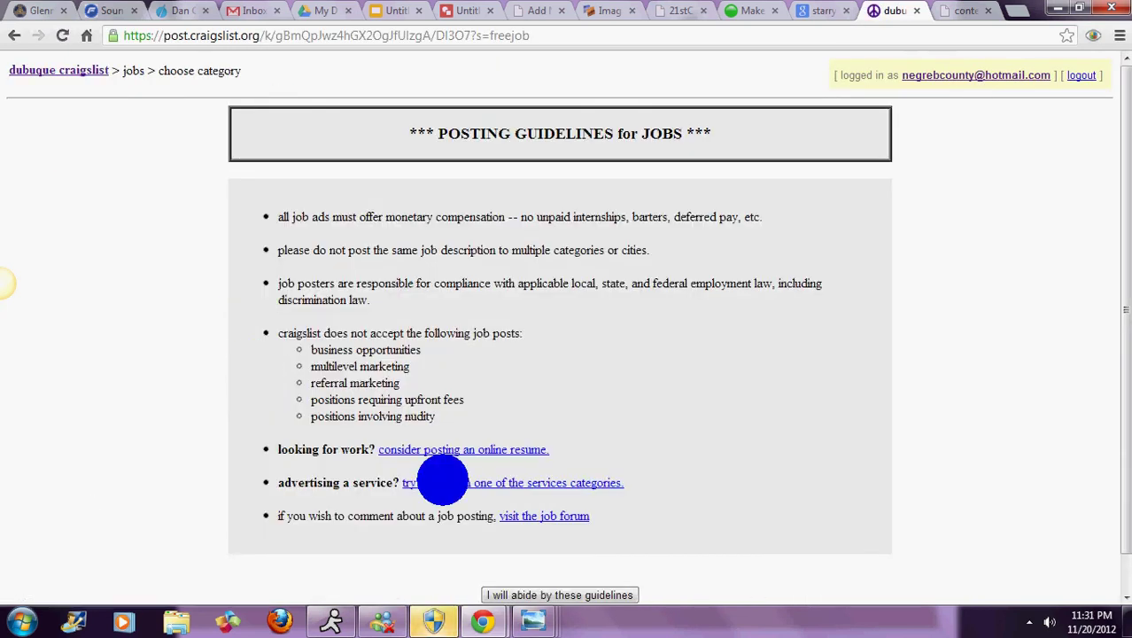
click(561, 592)
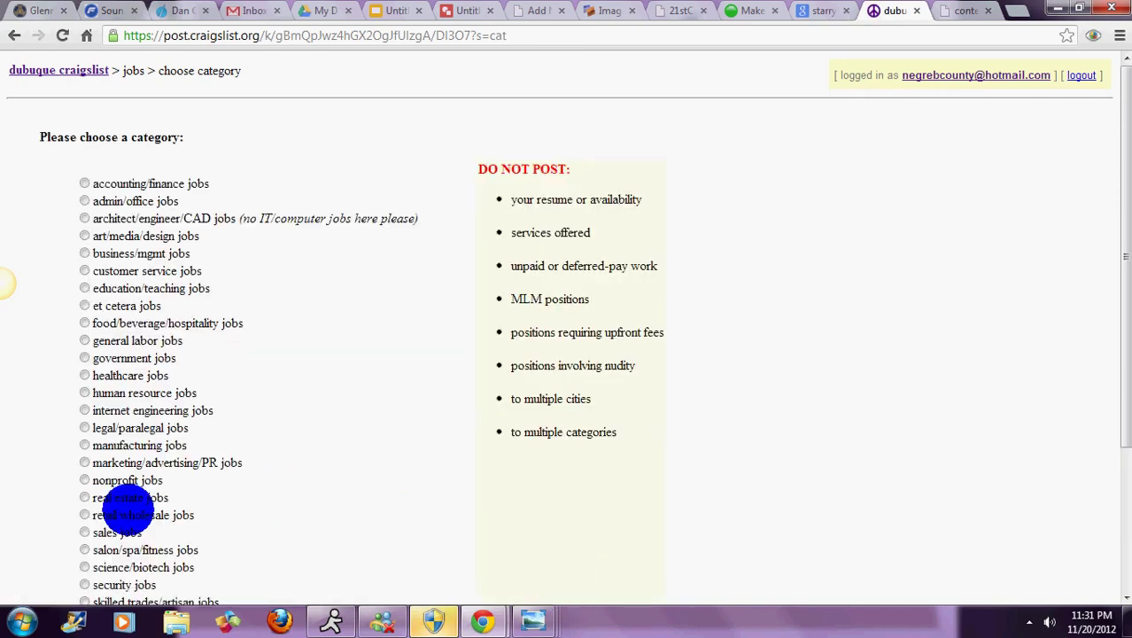
click(84, 532)
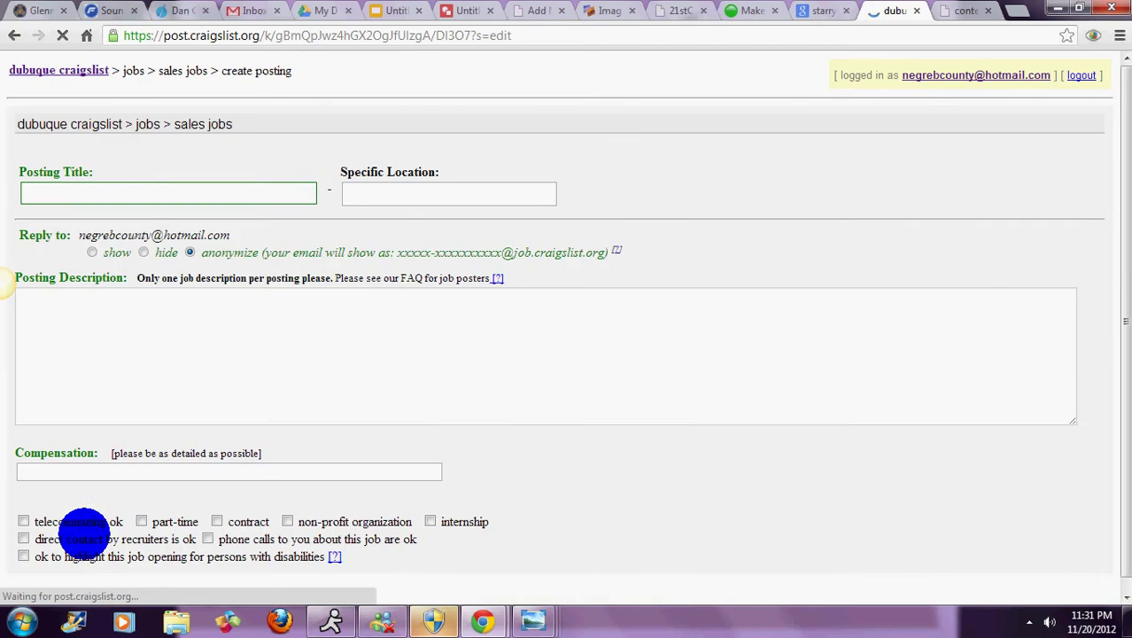
Paste the copied image HTML code into the posting description.
click(85, 320)
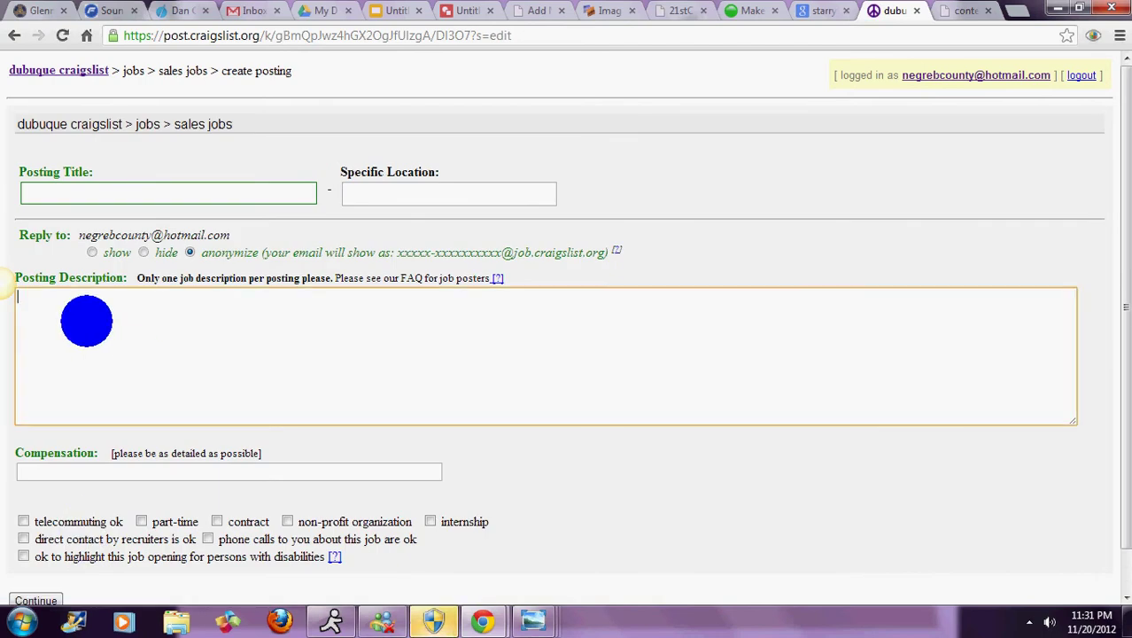
right_click(86, 321)
click(132, 408)
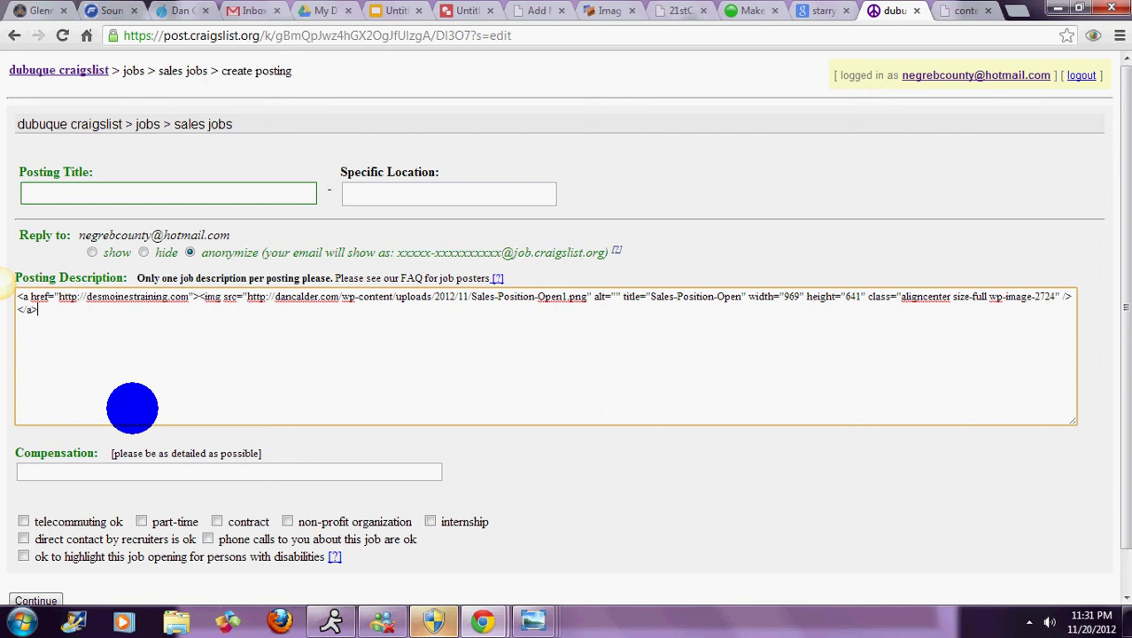
Set the posting title to "&#10152; &#10152; Giddy Up" and the specific location to "10K In Days".
click(72, 190)
text(&)
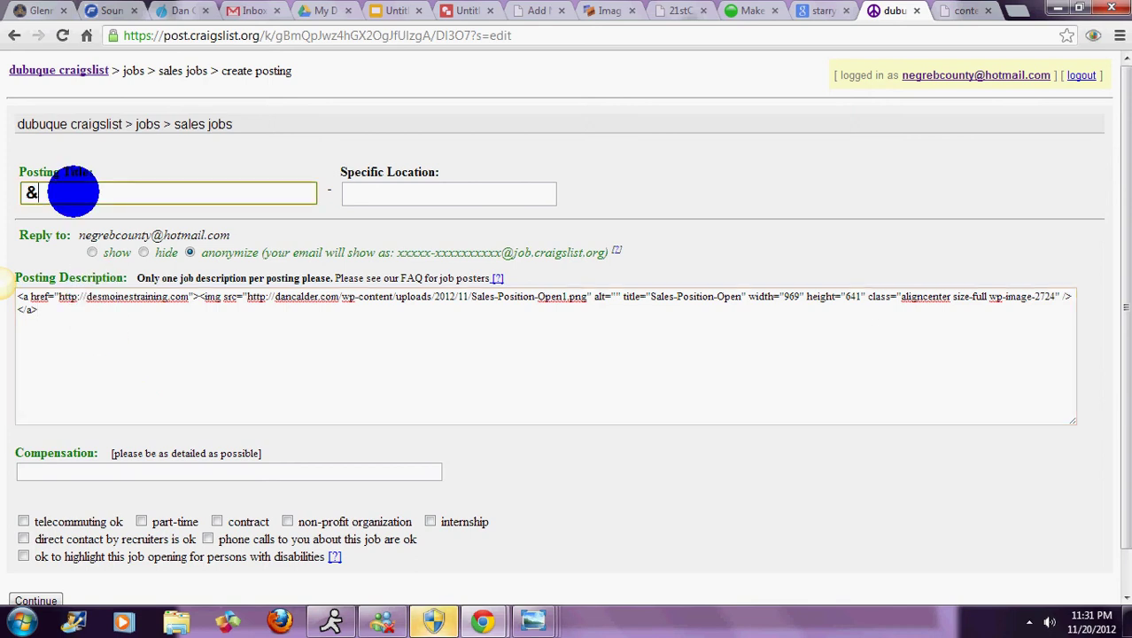
text(#10152; &#10152; )
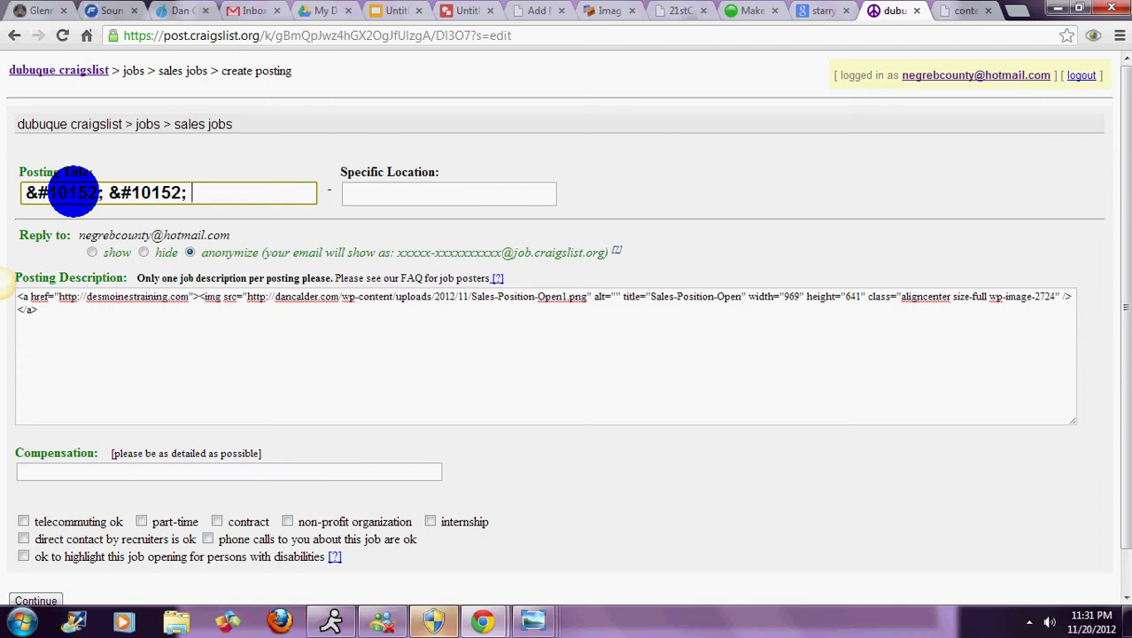
text(Giddy U)
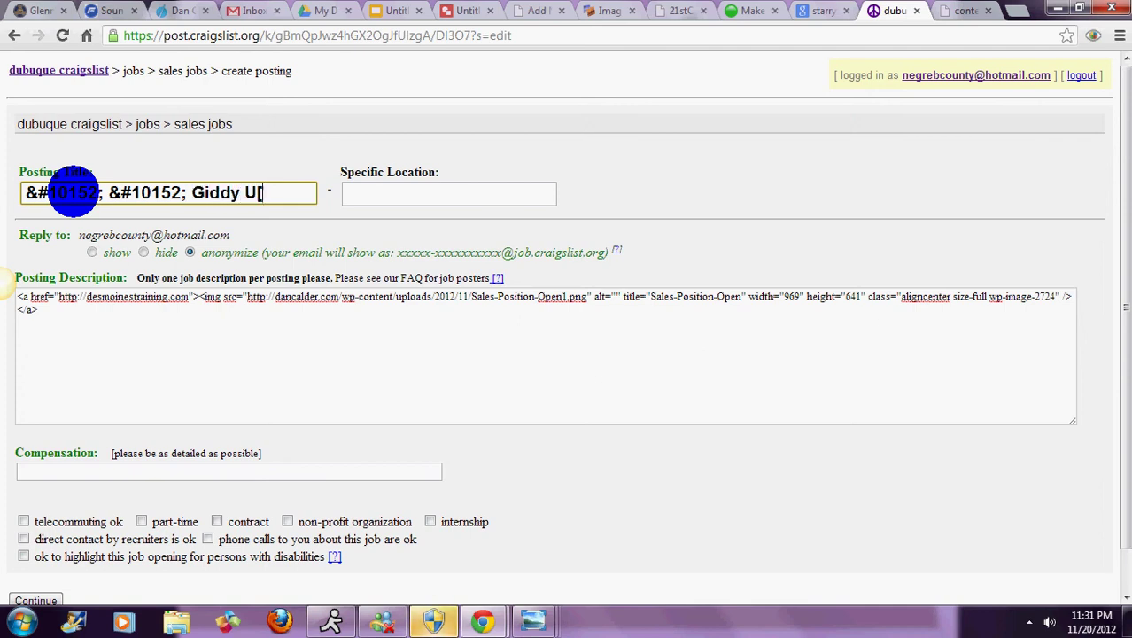
text(p)
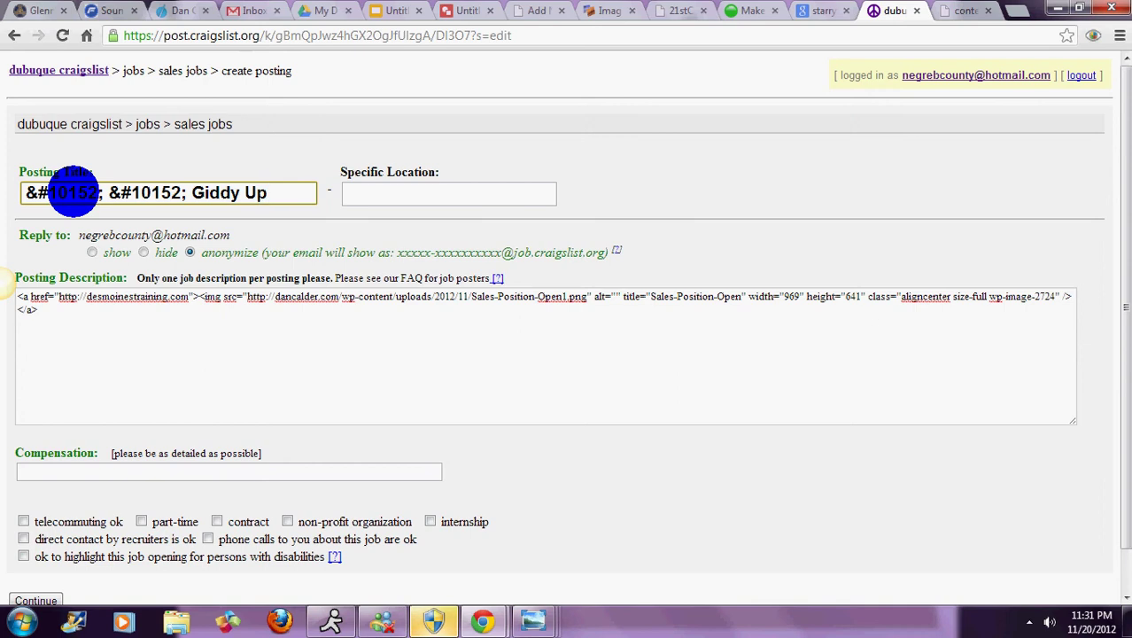
key(Tab)
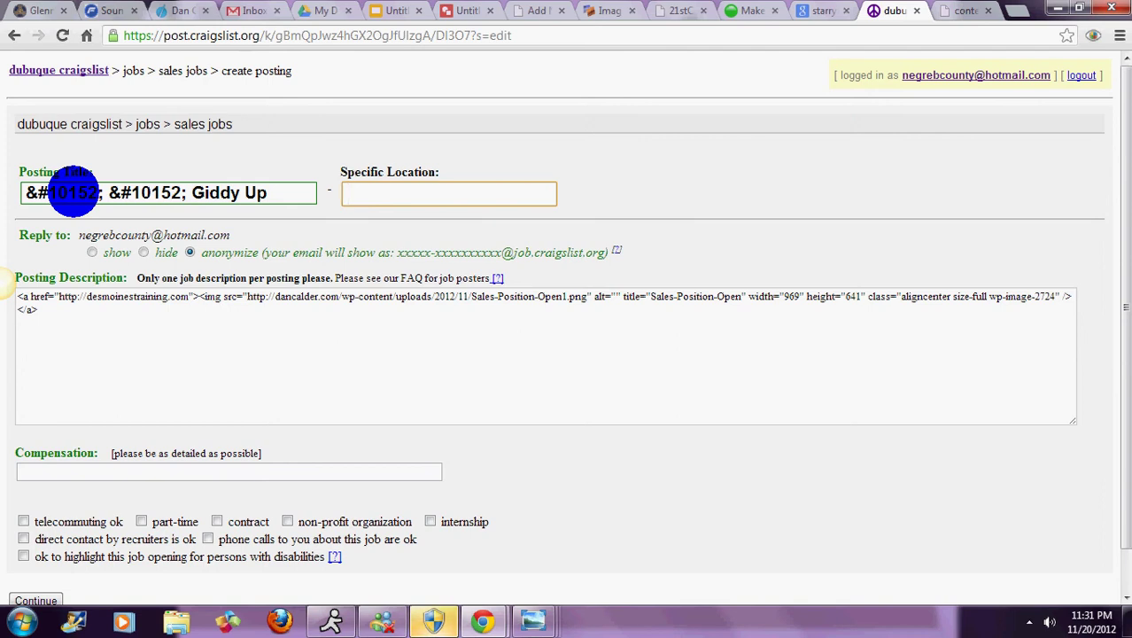
text(10K In Days)
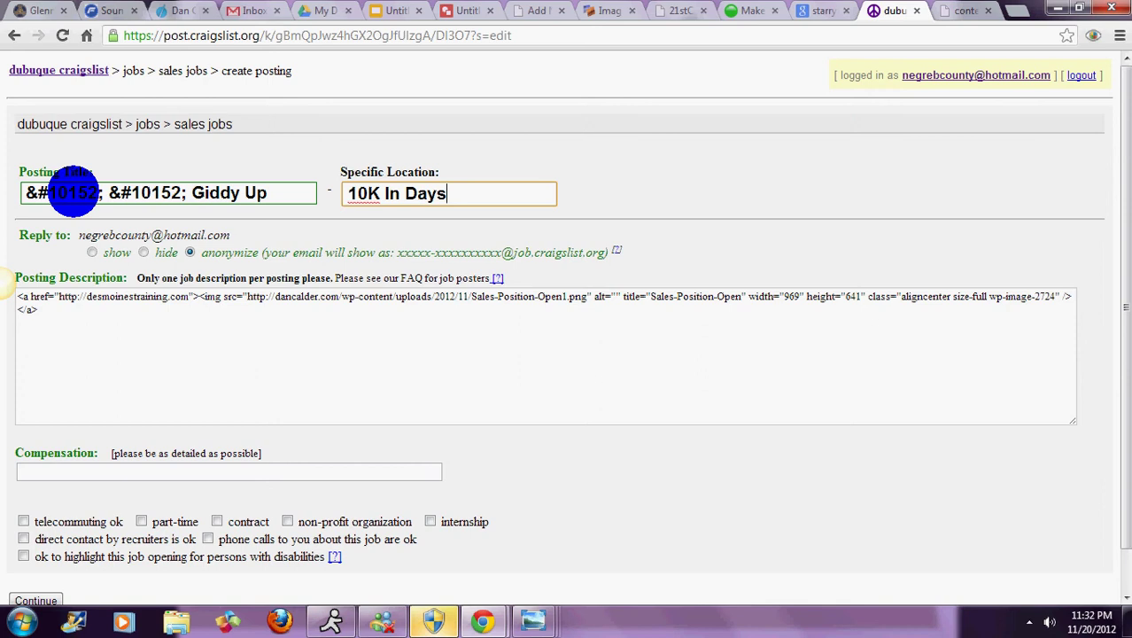
Change the posting's specific location to "10K In 60 Days".
key(BackSpace)
key(BackSpace)
key(BackSpace)
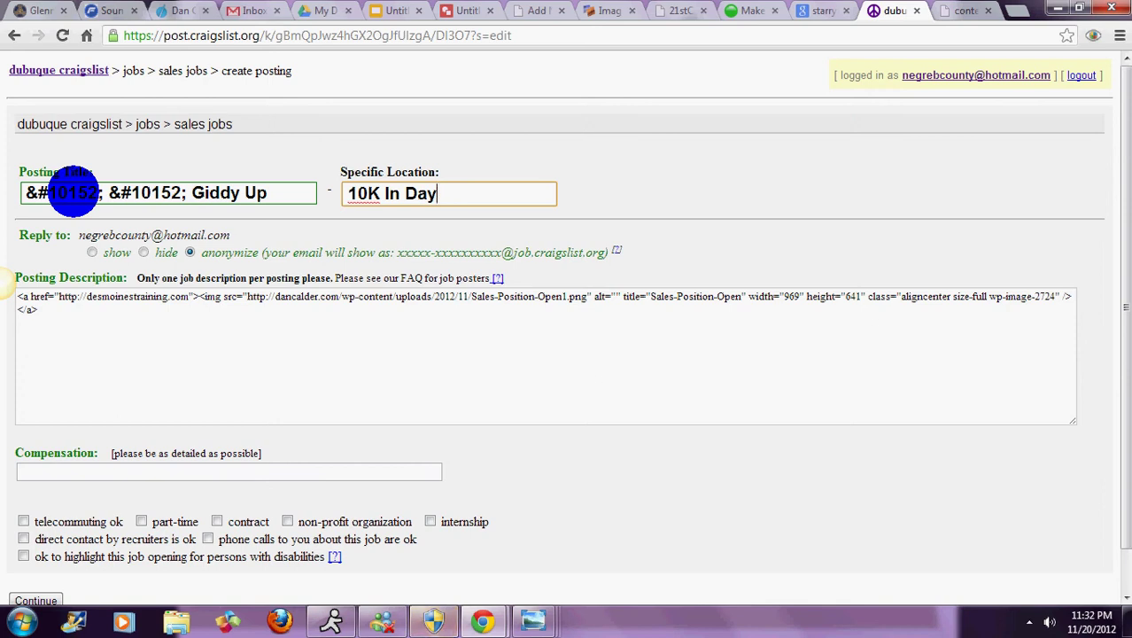
key(BackSpace)
text(6)
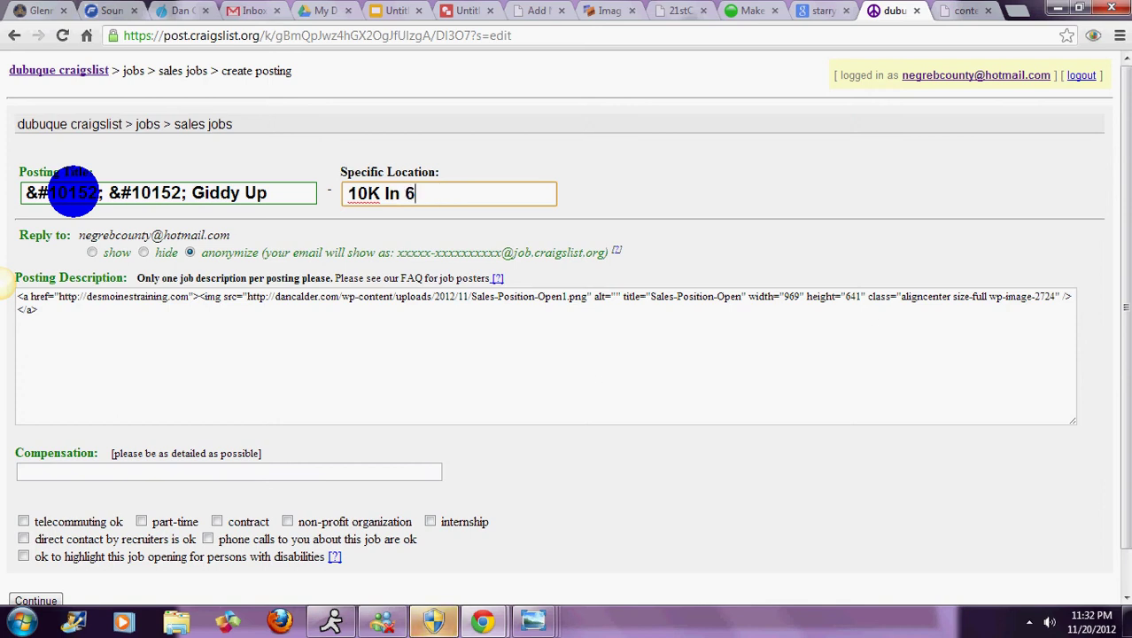
text(0 Days)
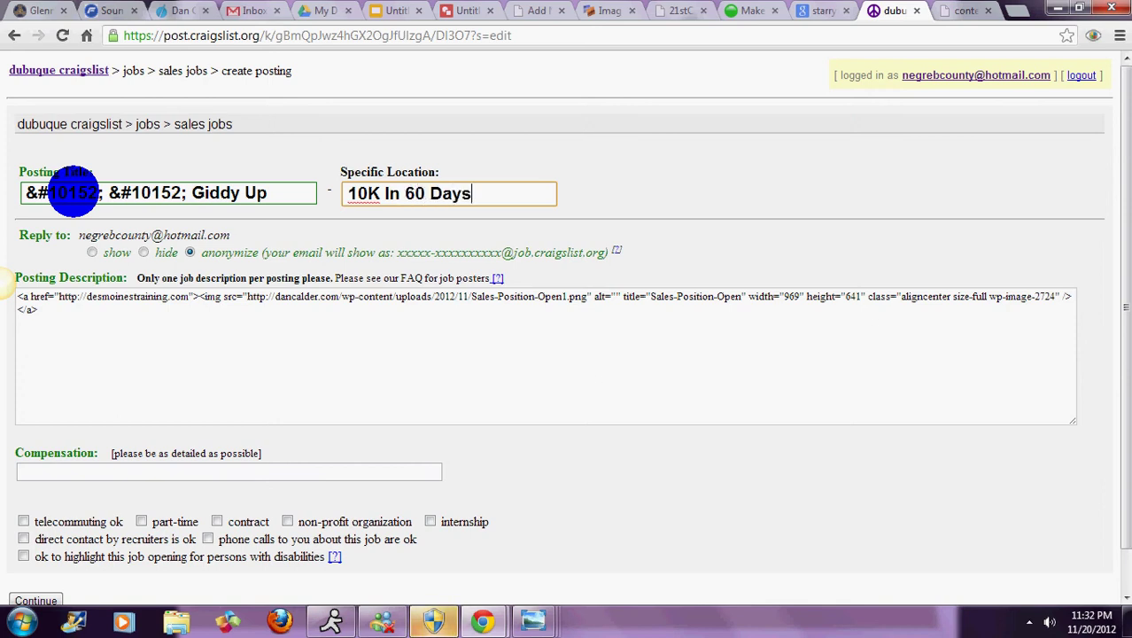
Copy the specific location text "10K In 60 Days" into the compensation field.
click(43, 474)
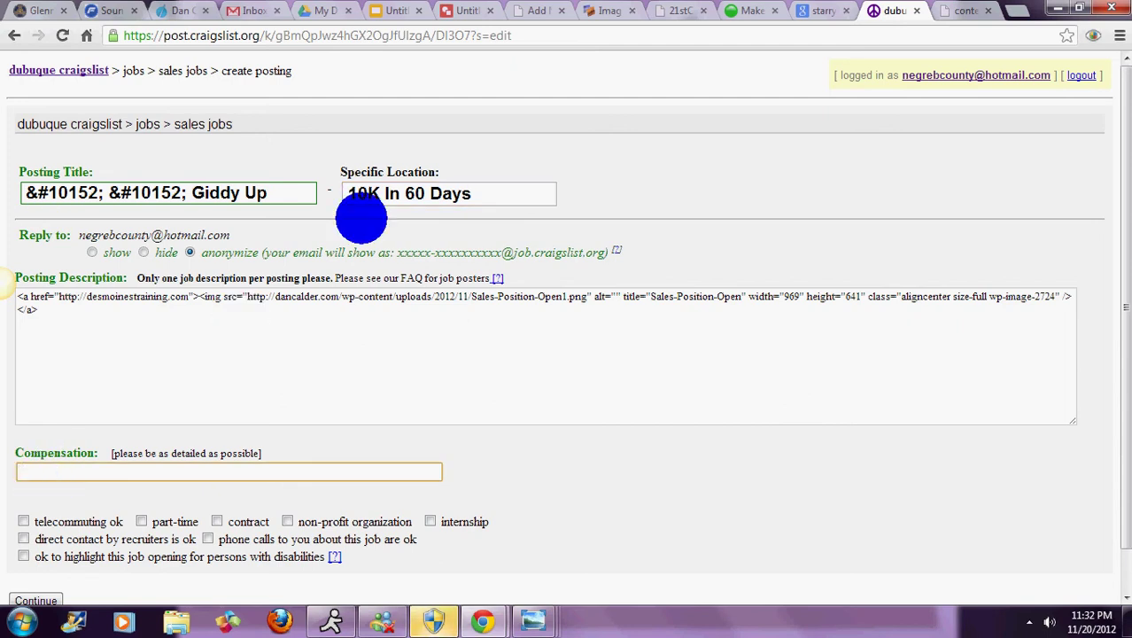
click(386, 193)
double_click(385, 193)
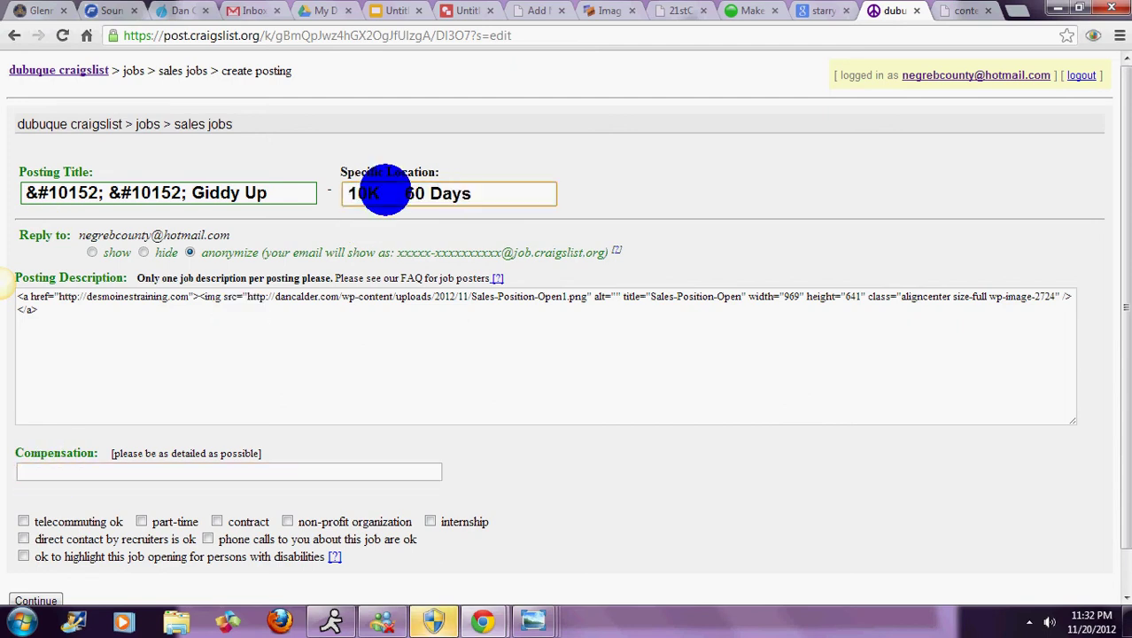
triple_click(385, 193)
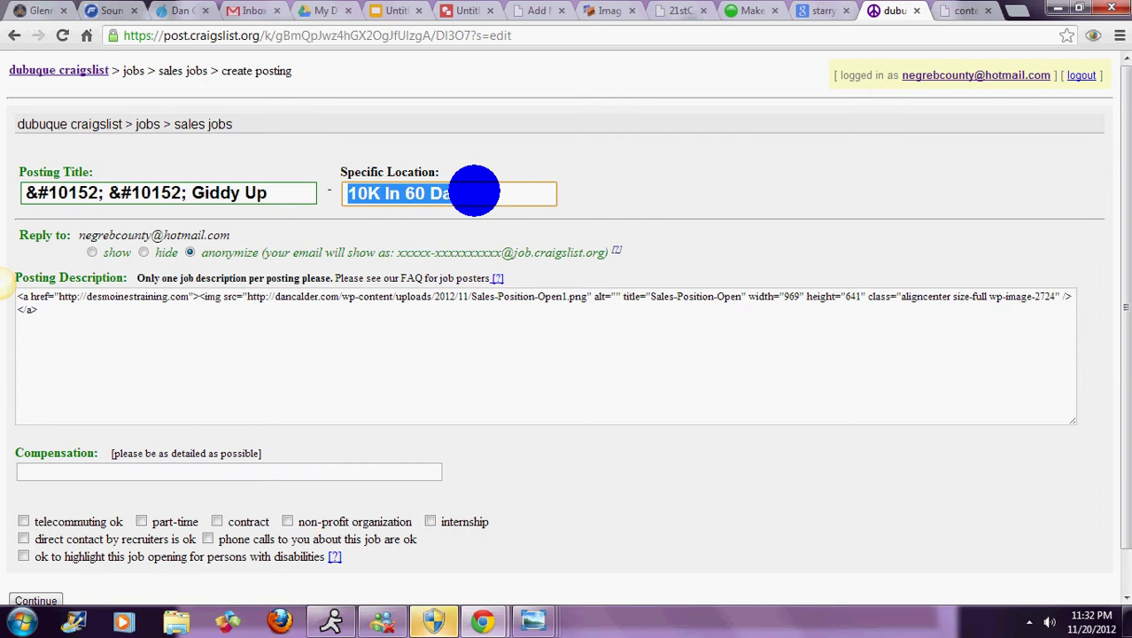
click(474, 190)
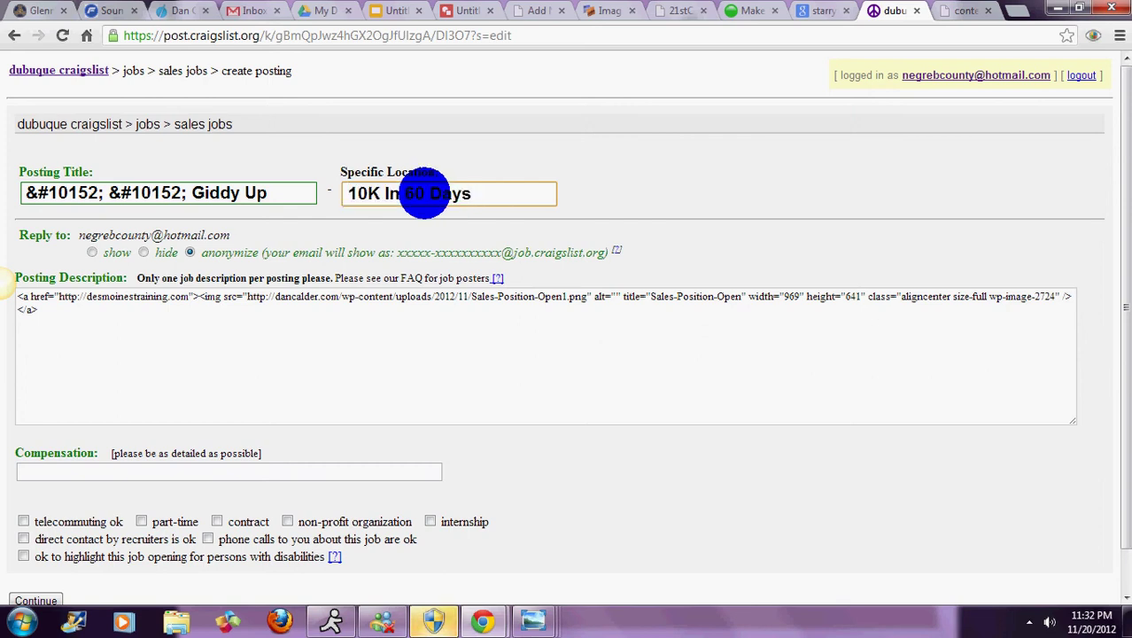
triple_click(425, 193)
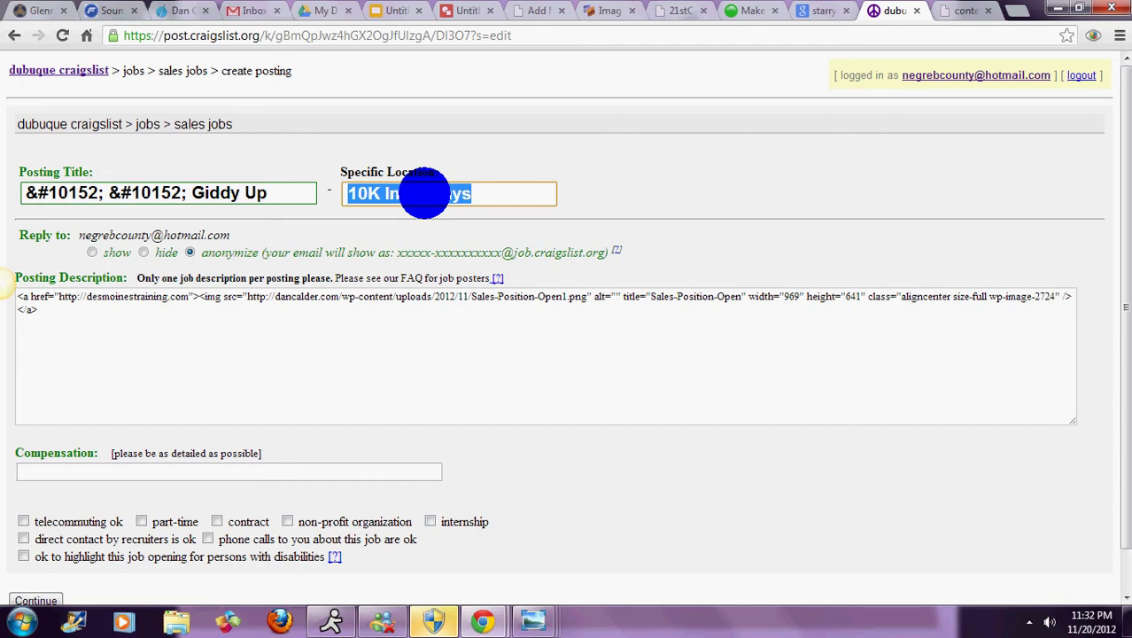
right_click(425, 193)
click(474, 263)
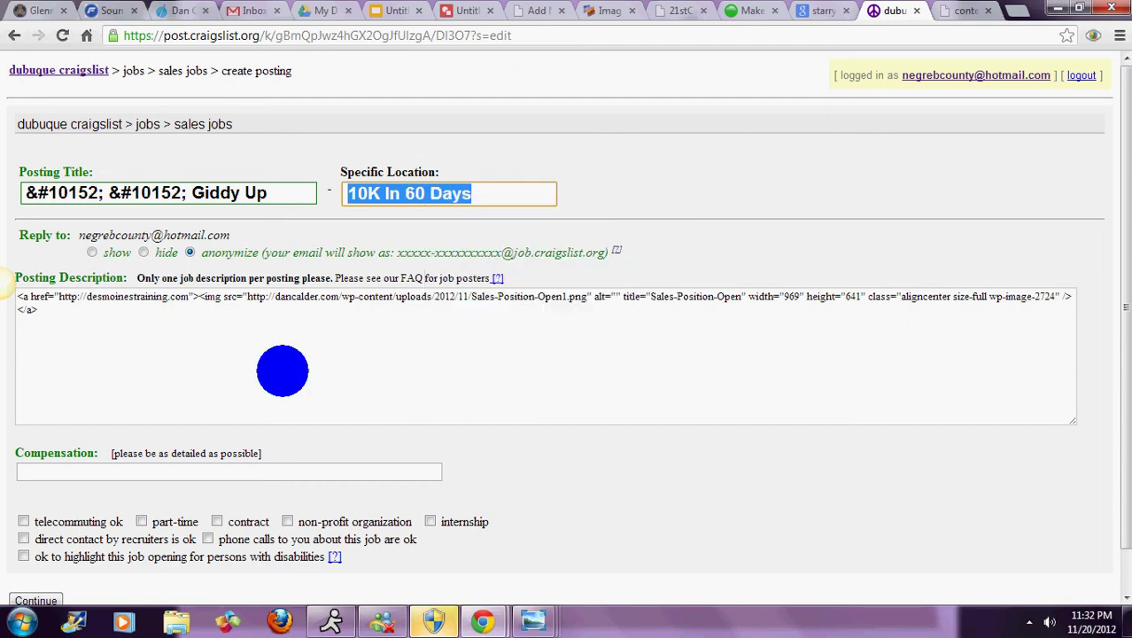
click(215, 472)
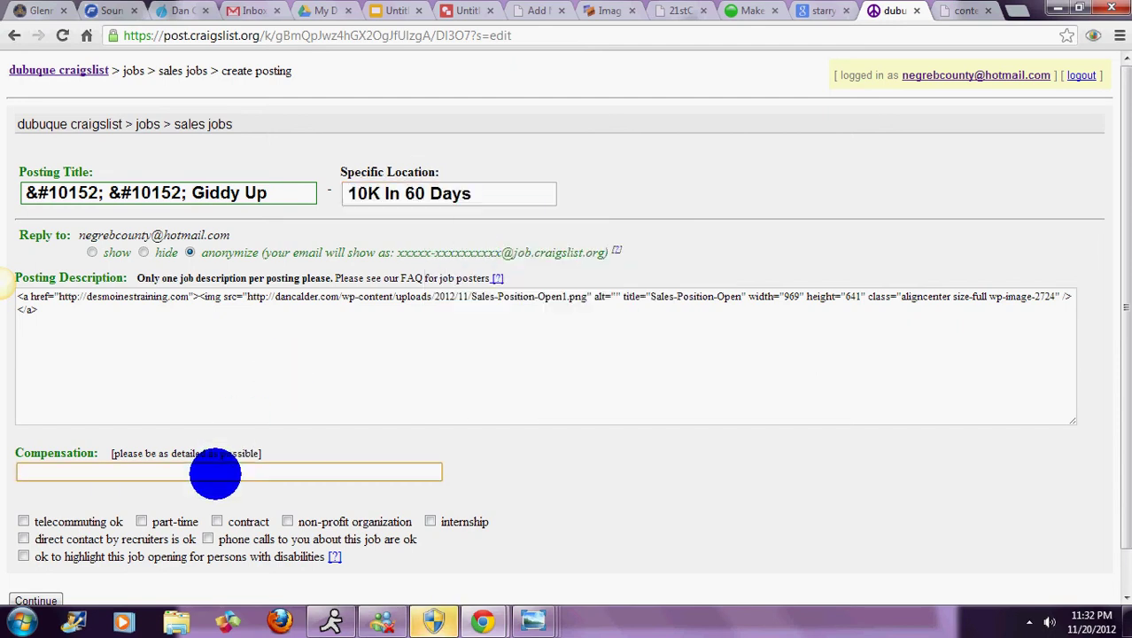
right_click(215, 472)
click(288, 355)
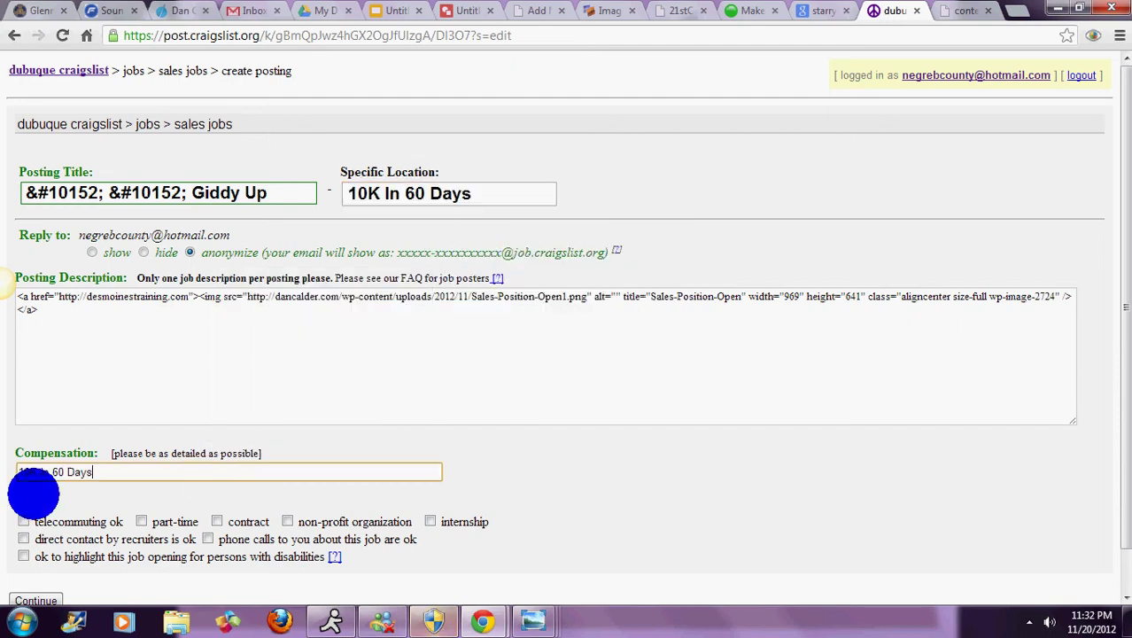
Enable telecommuting, direct contact by recruiters, phone calls about the job, and highlighting for persons with disabilities.
click(20, 522)
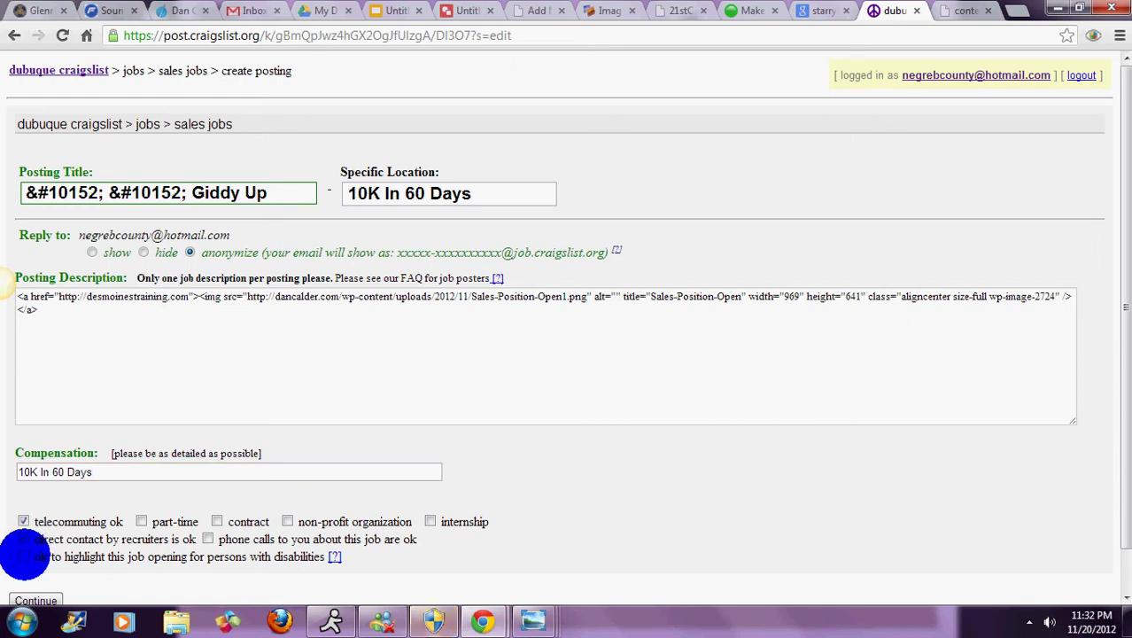
click(23, 556)
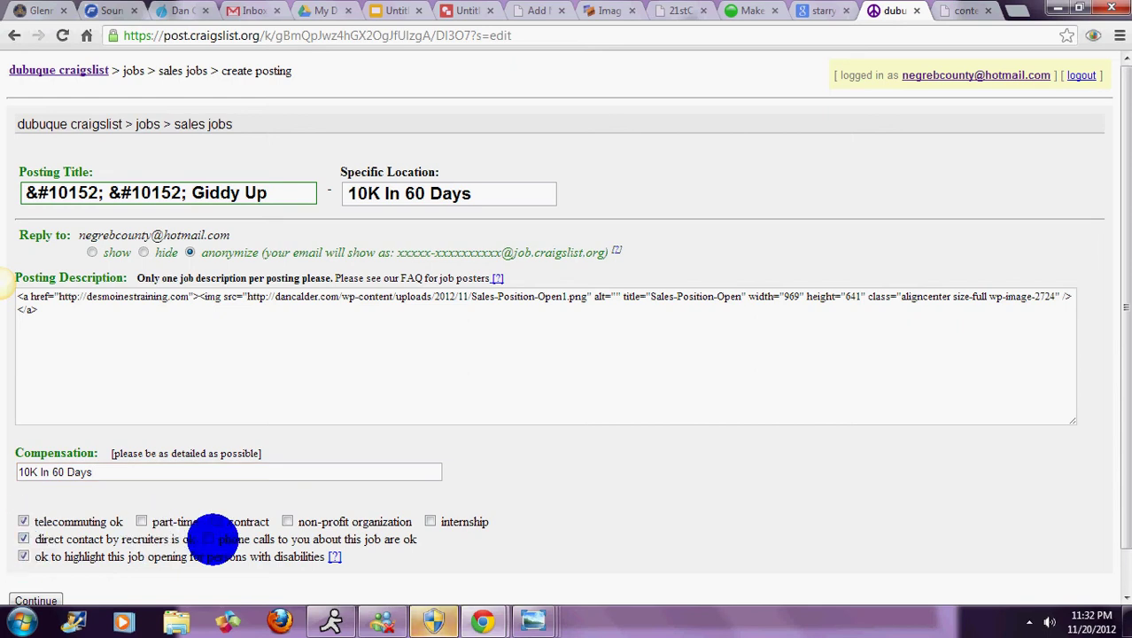
click(209, 539)
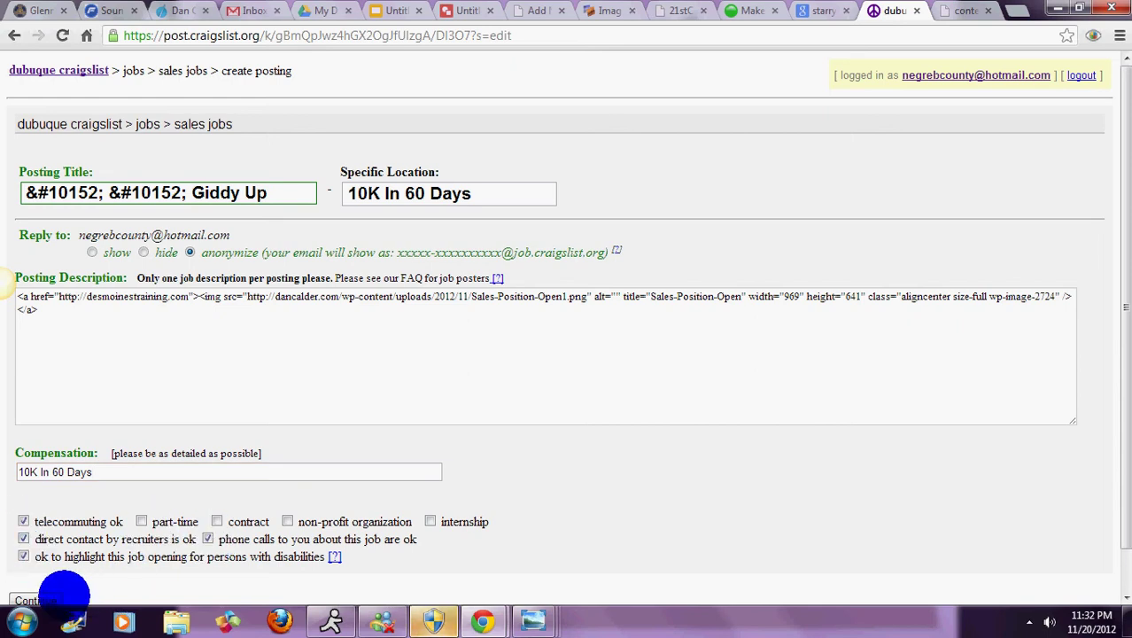
Continue to the posting preview and follow the ad image's link to test it.
click(35, 600)
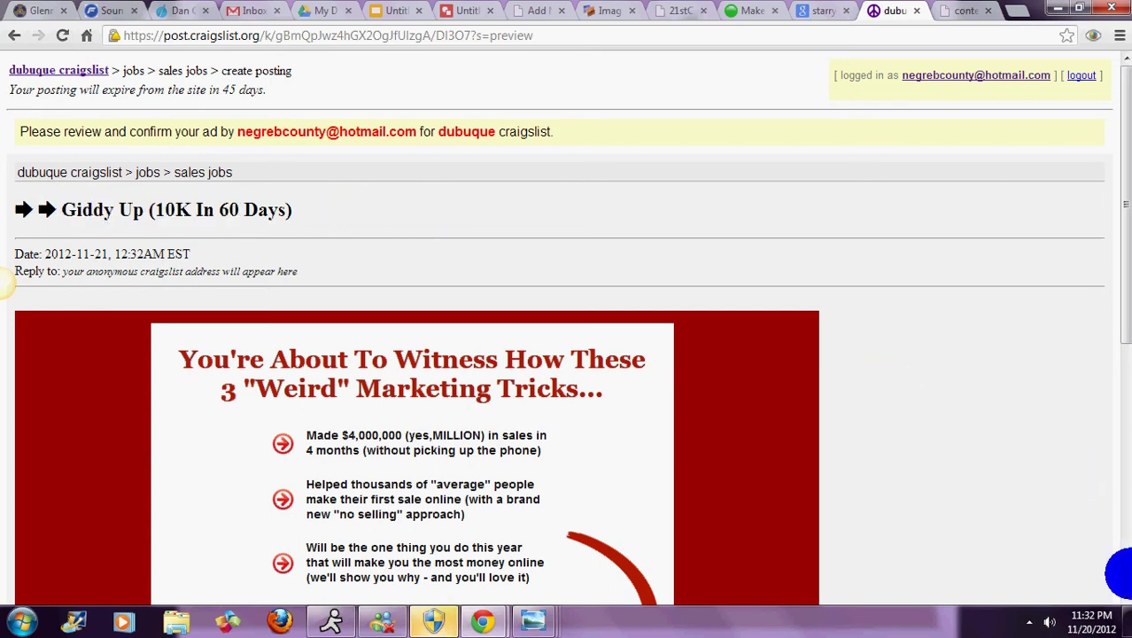
scroll(1114, 575, down, 2)
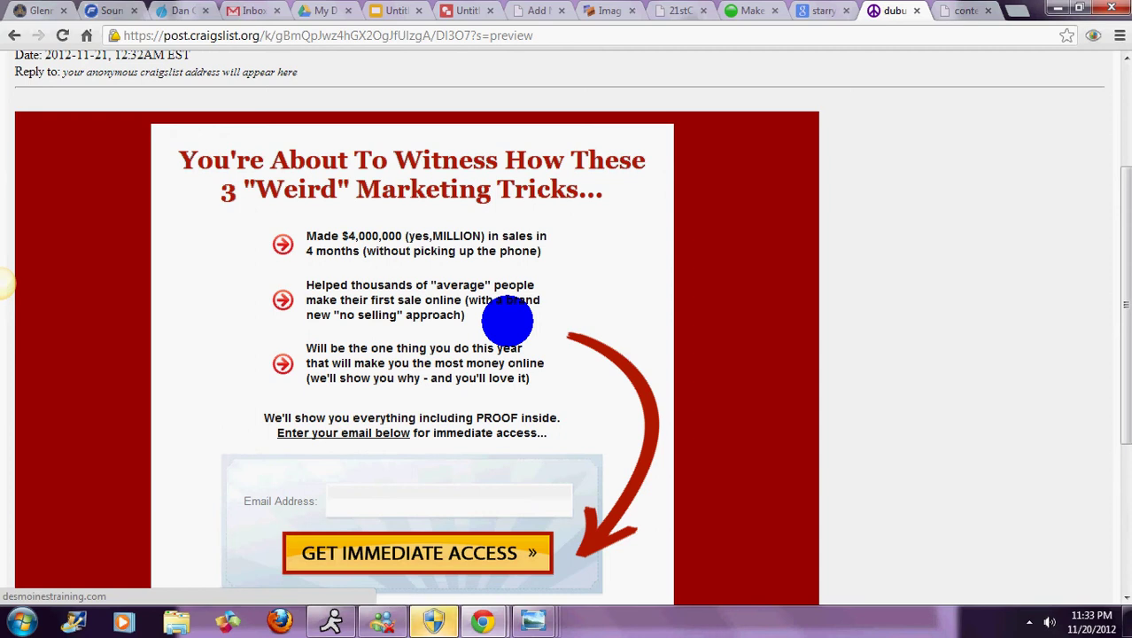
click(507, 321)
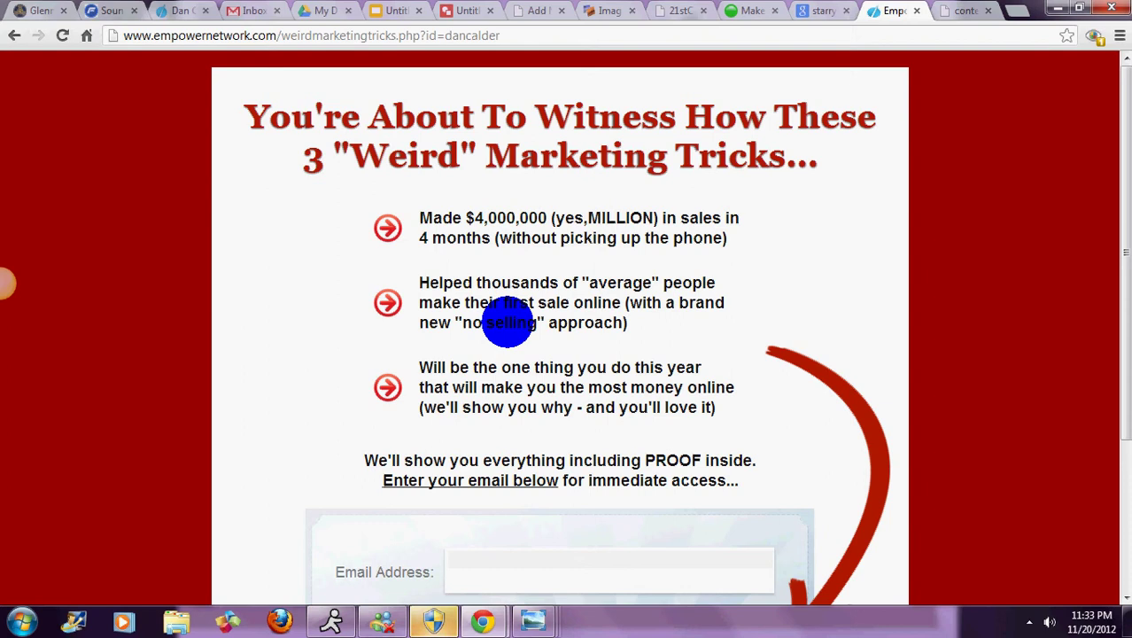
click(497, 562)
text(kjkj)
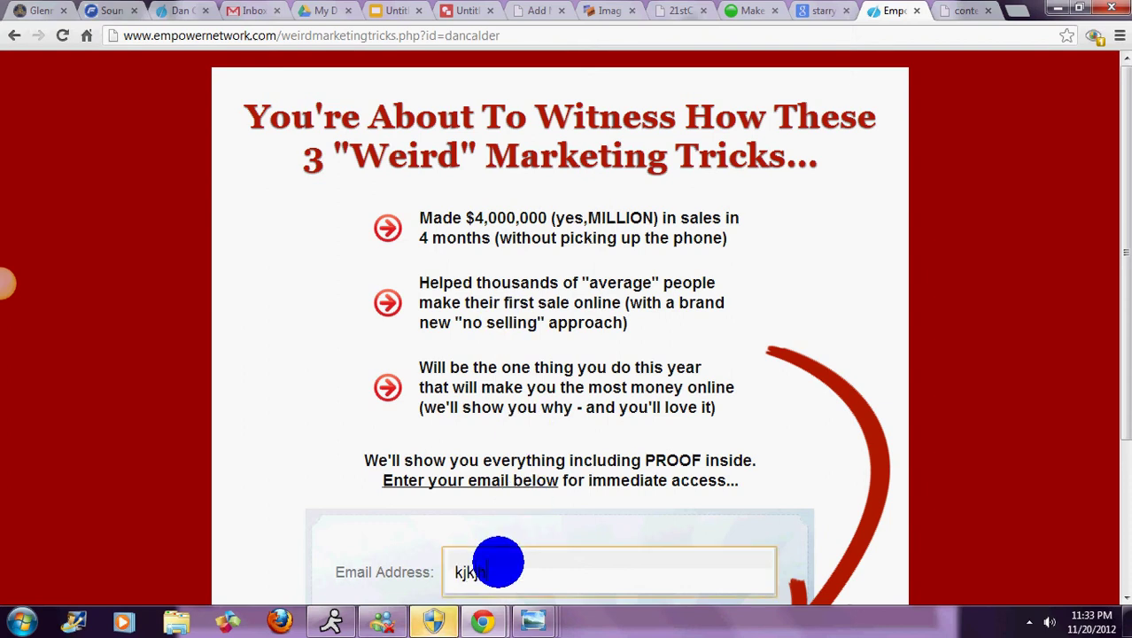
key(BackSpace)
key(BackSpace)
key(BackSpace)
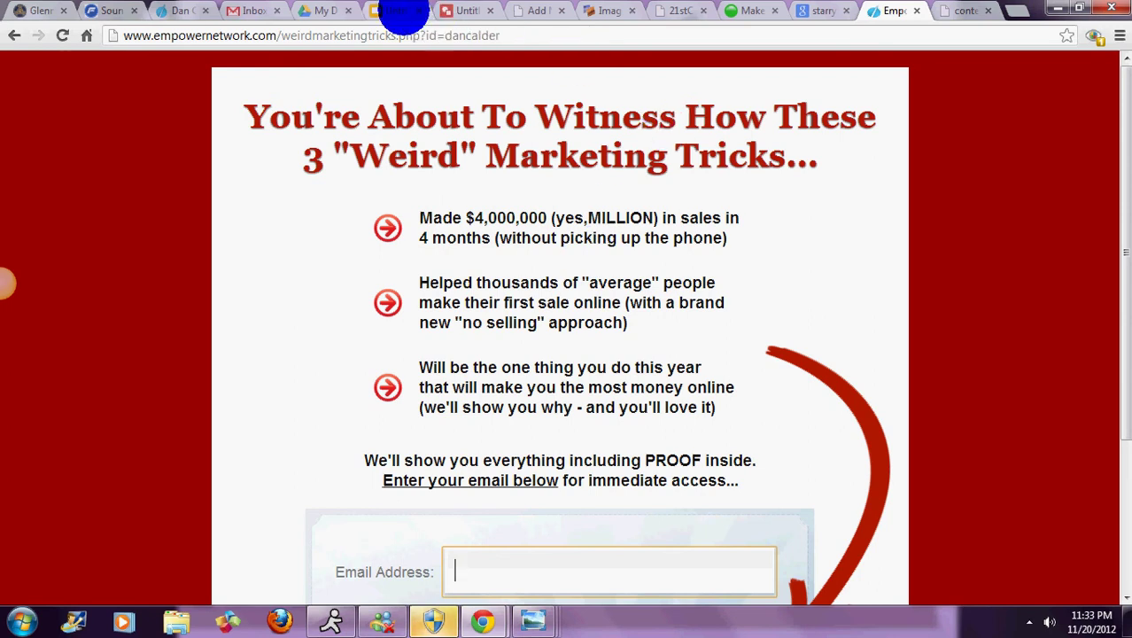
Review the "Where To Host Images" slide in the running Google Drive presentation and minimize its window.
click(400, 11)
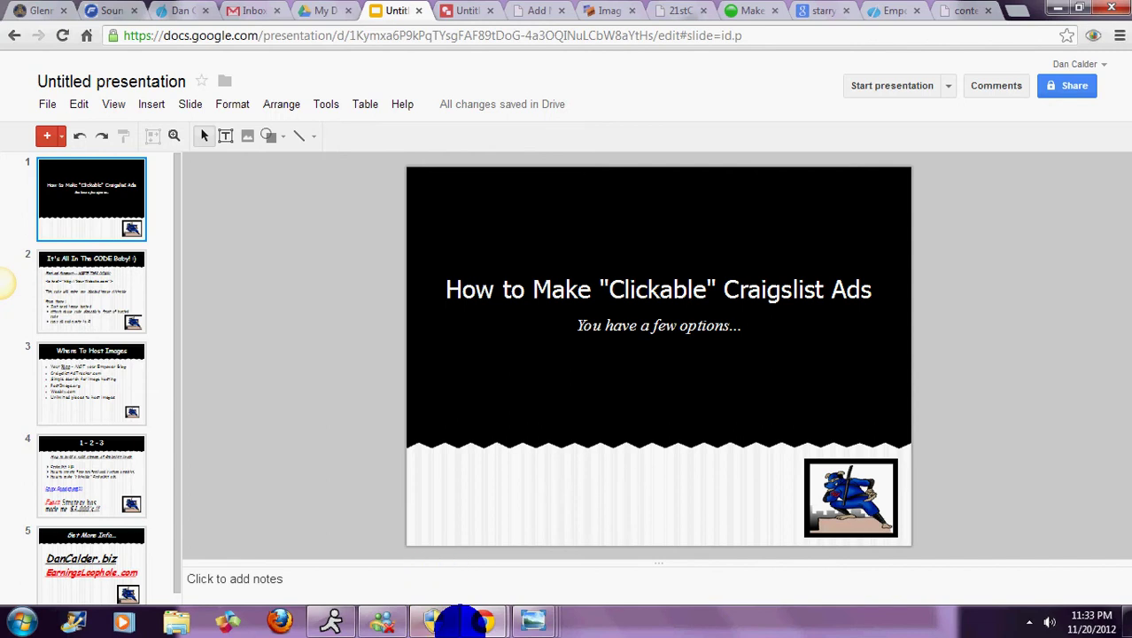
mouse_move(479, 617)
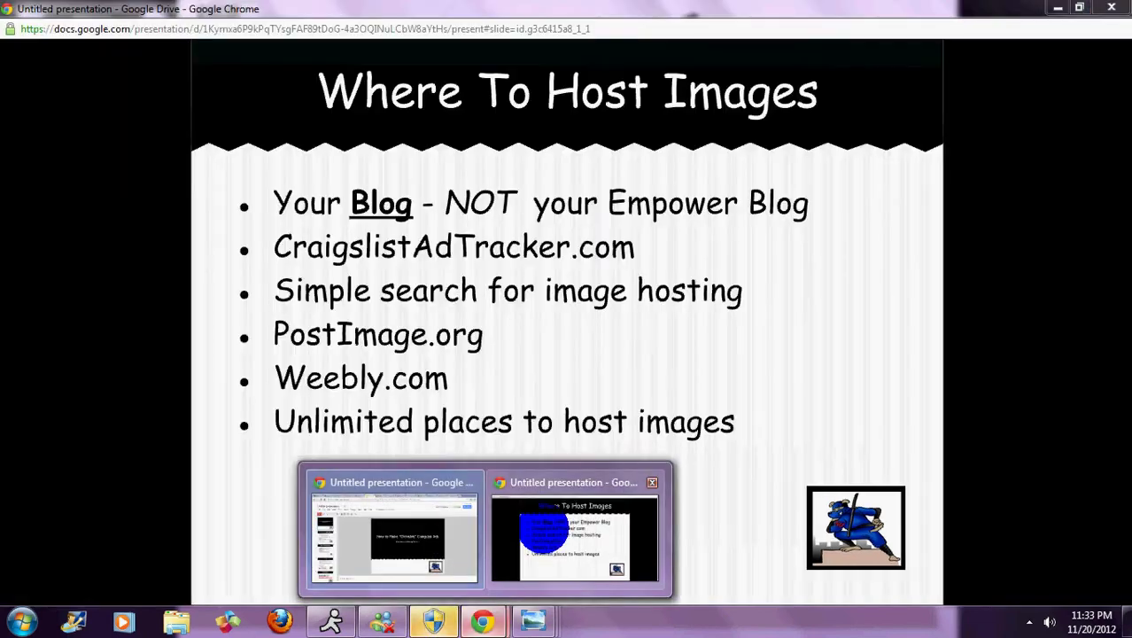
click(543, 525)
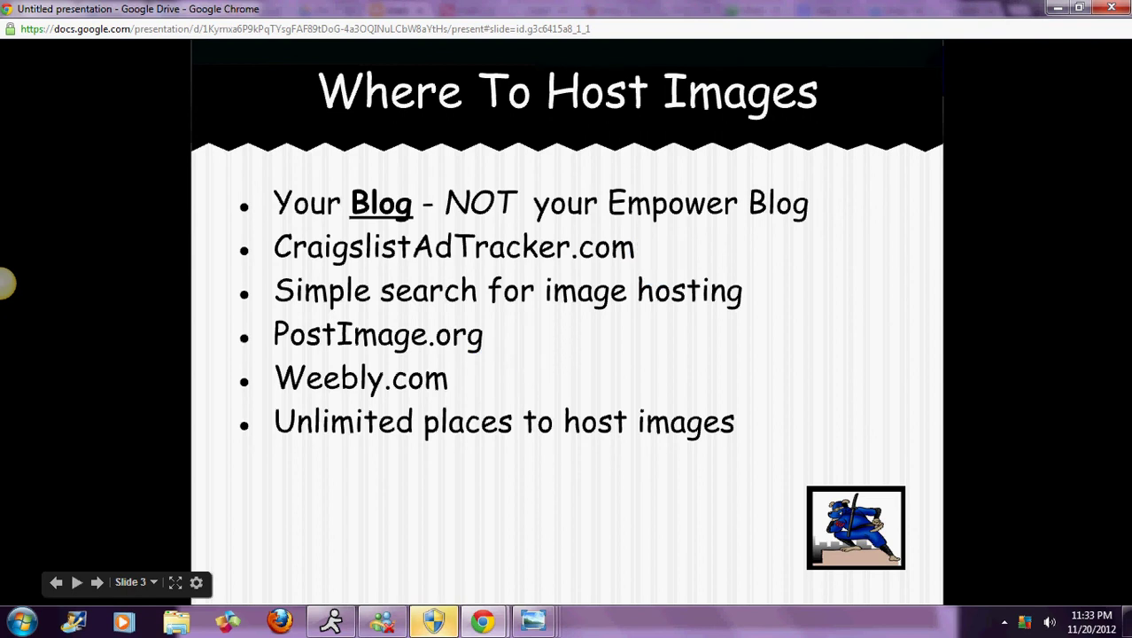
click(1060, 9)
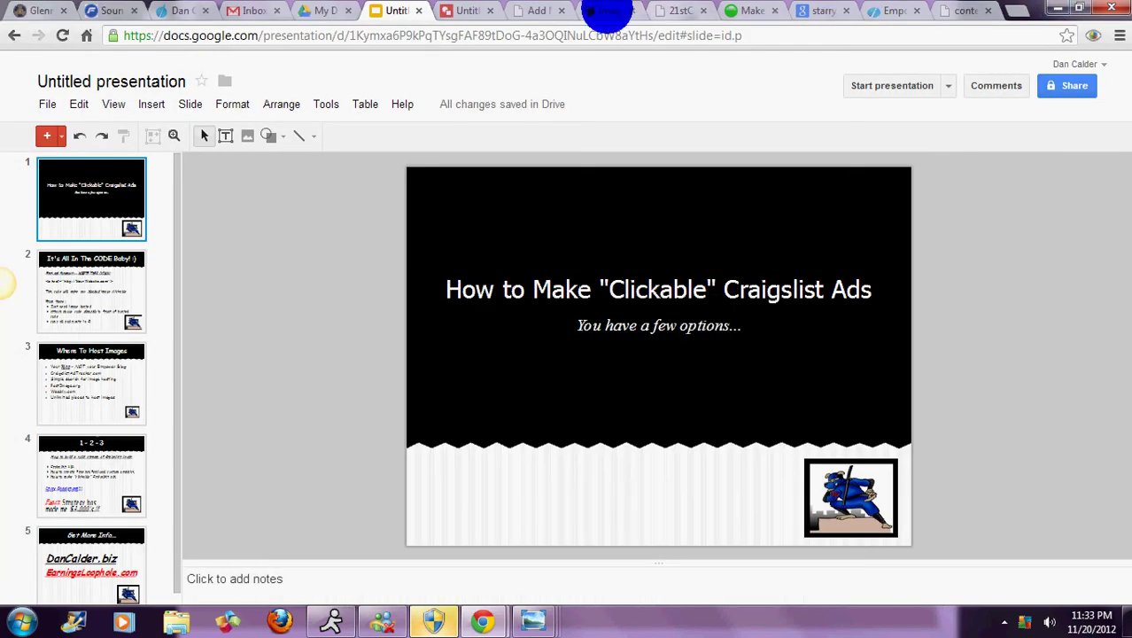
Switch to the postimage.org page and load the site's home page at postimage.org.
click(609, 11)
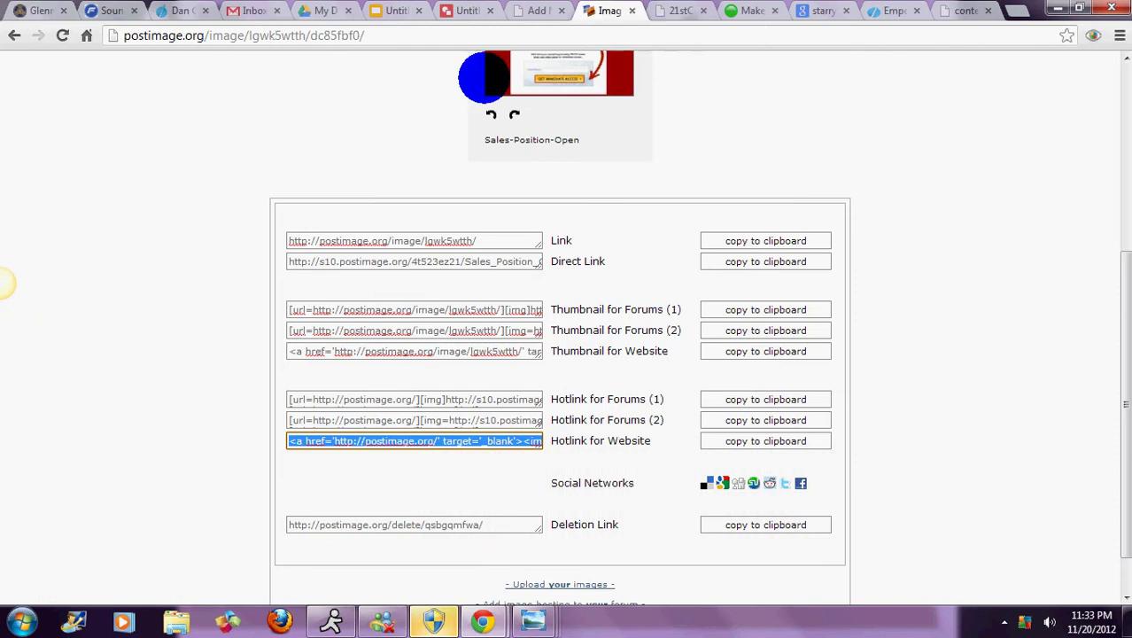
drag(204, 35, 435, 38)
key(BackSpace)
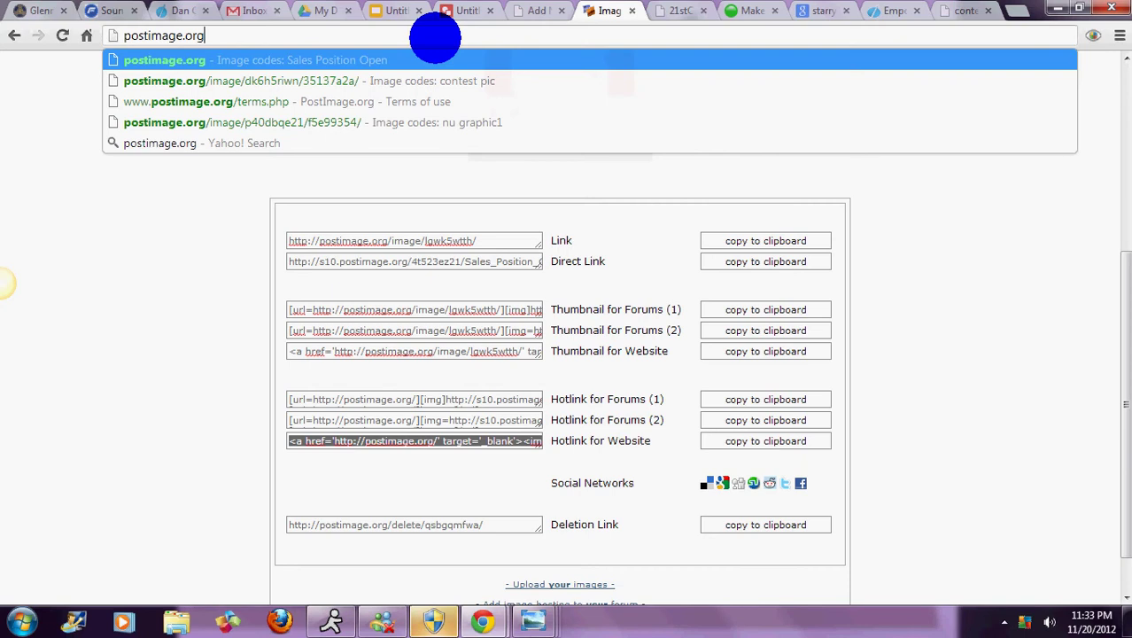
key(Return)
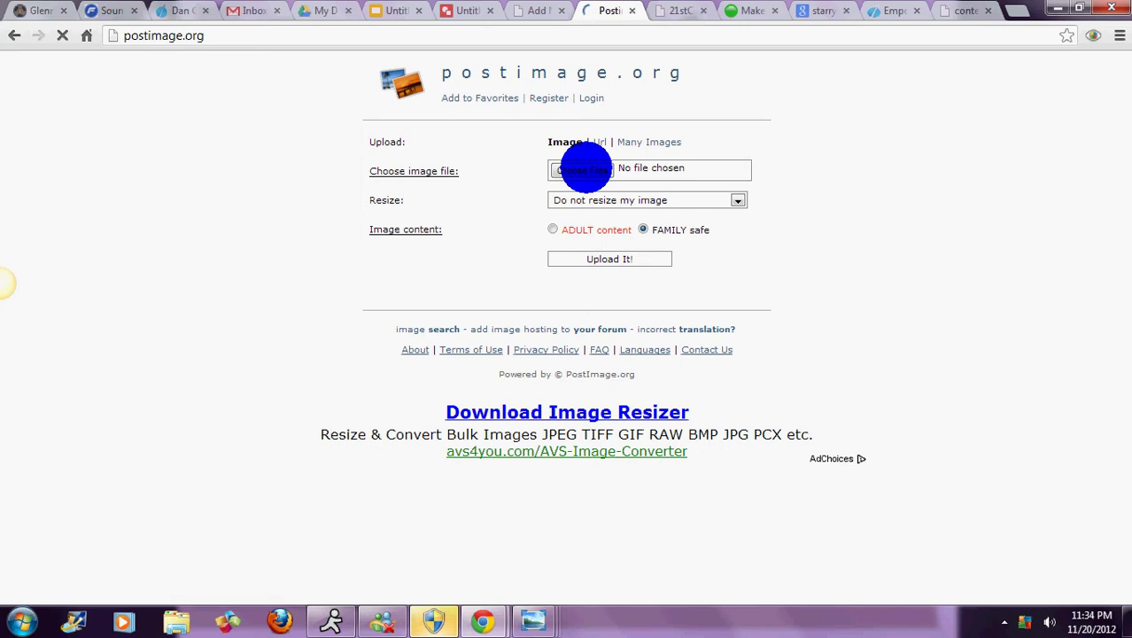
Upload Sales-Position-Open.png from the Pictures library to postimage.org as family-safe content without resizing.
click(585, 170)
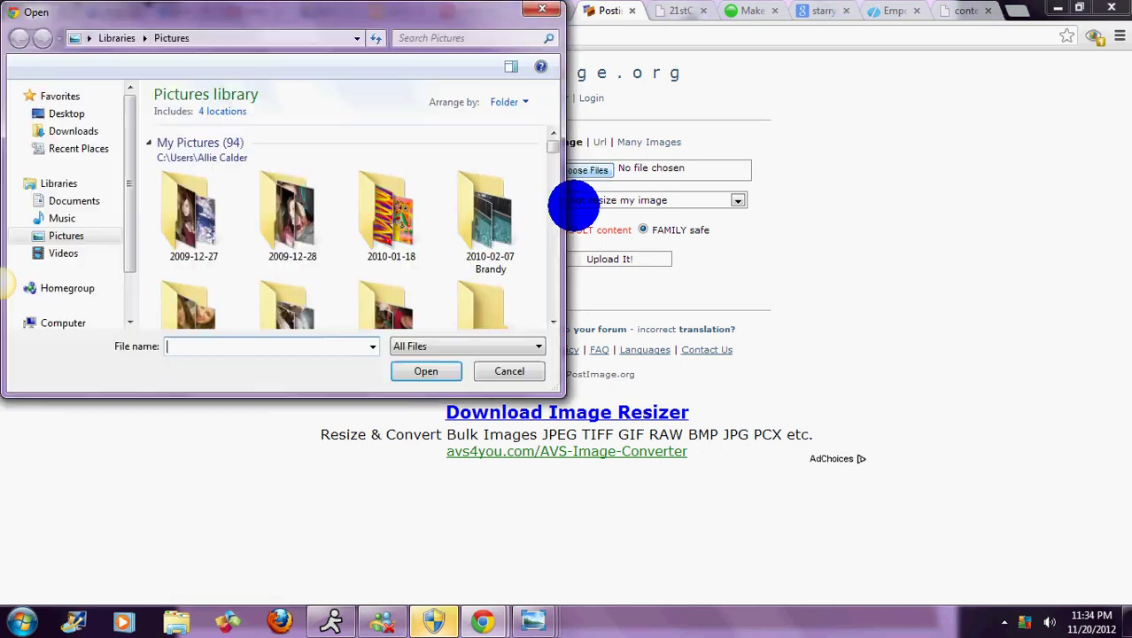
scroll(551, 321, down, 3)
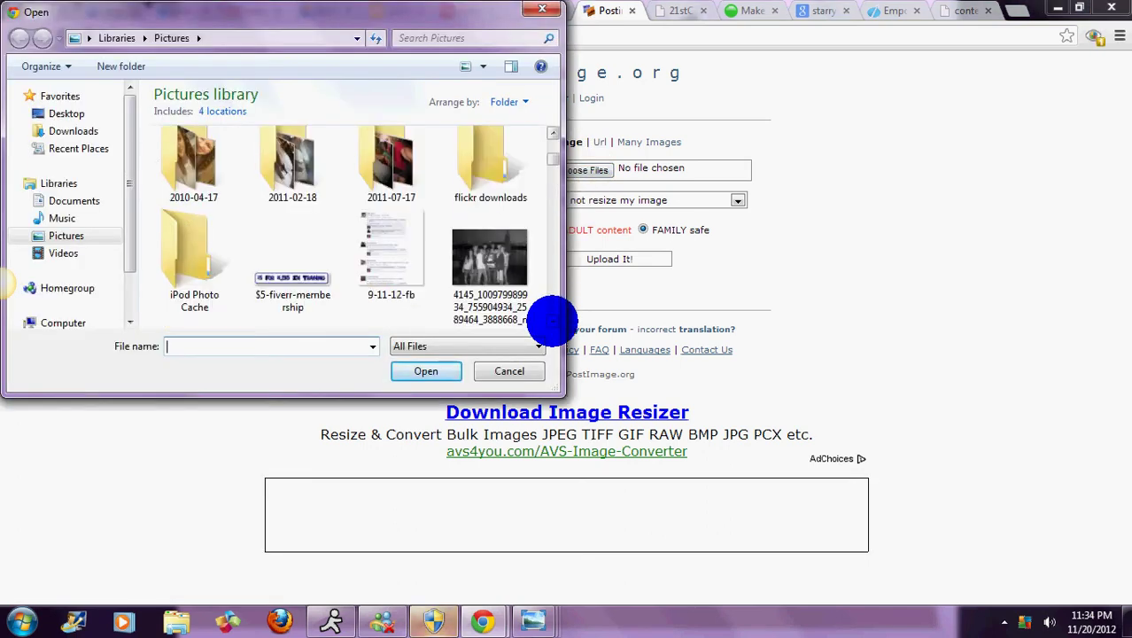
scroll(551, 321, down, 12)
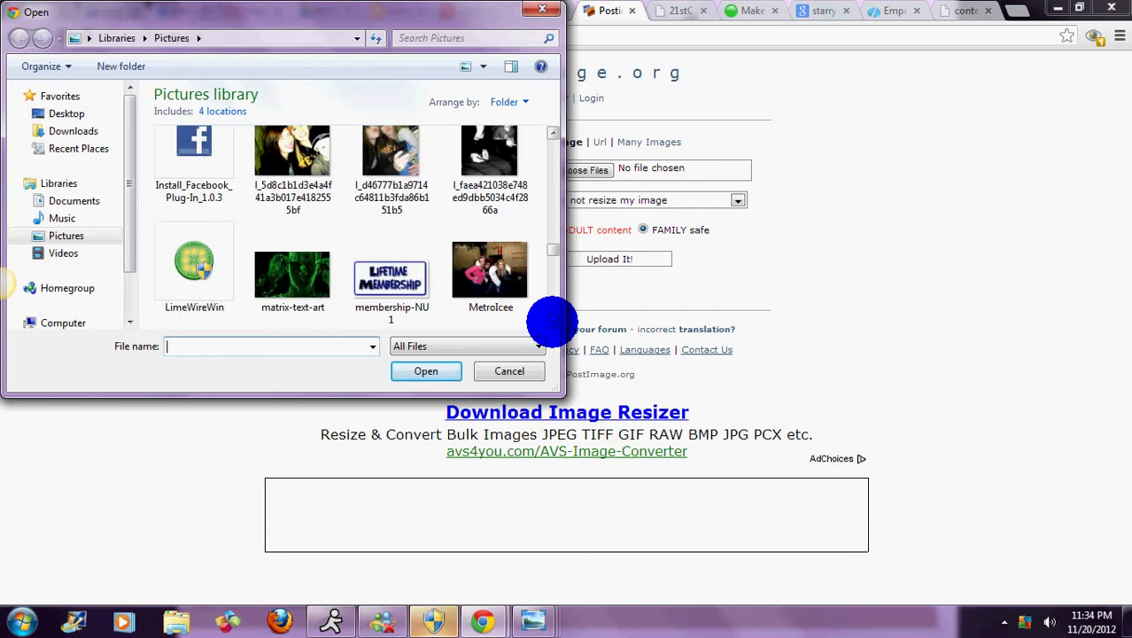
scroll(551, 321, down, 3)
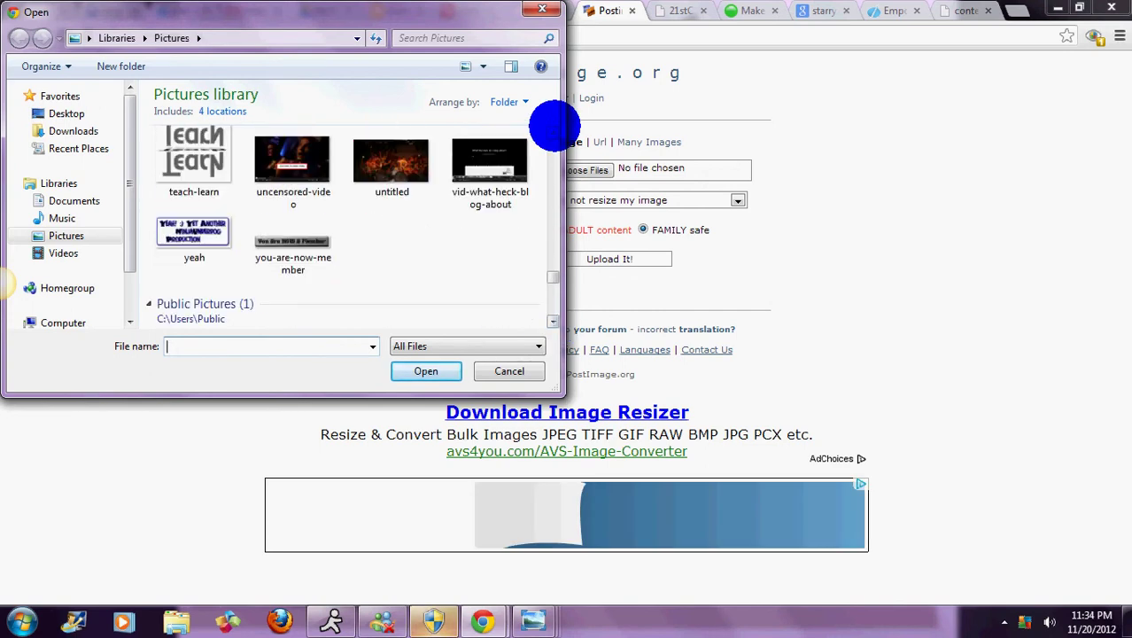
scroll(553, 124, up, 3)
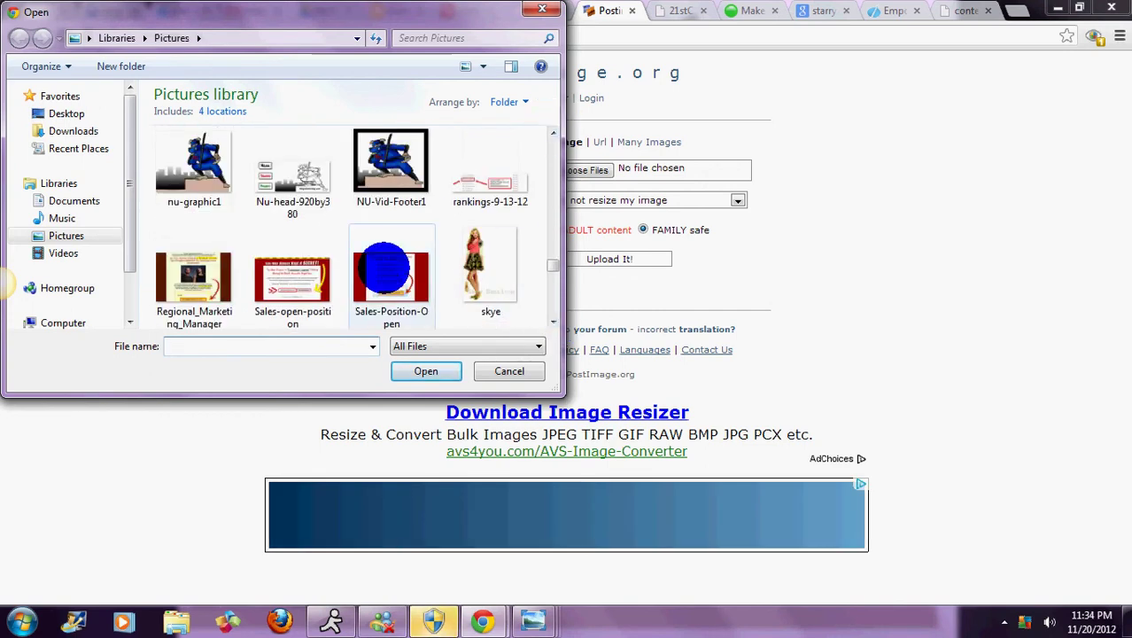
double_click(384, 265)
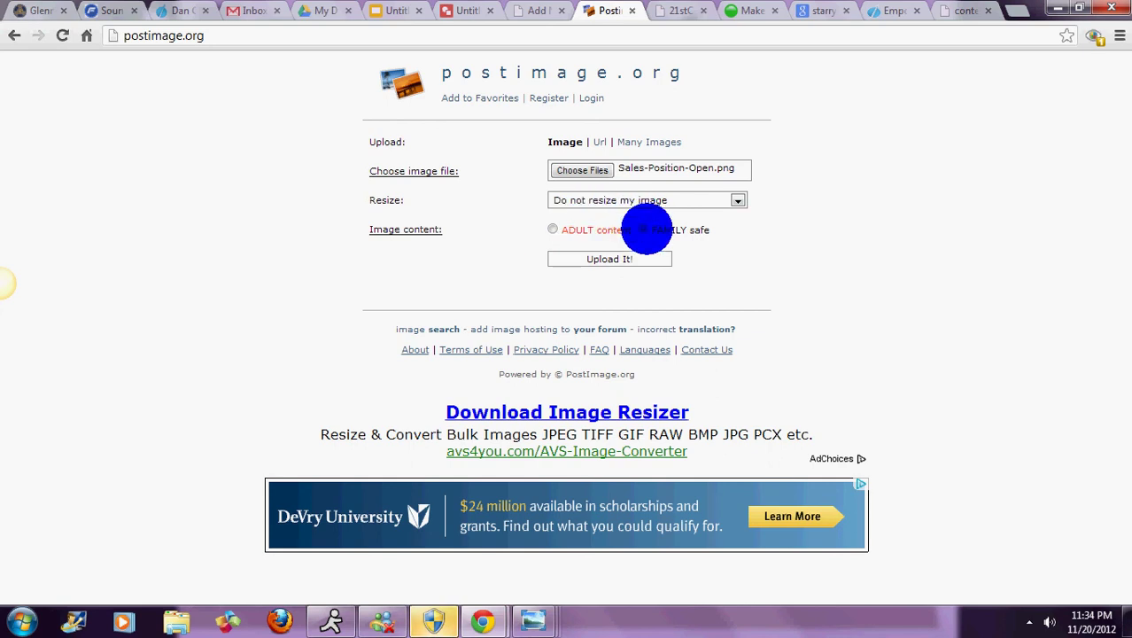
click(643, 229)
click(619, 258)
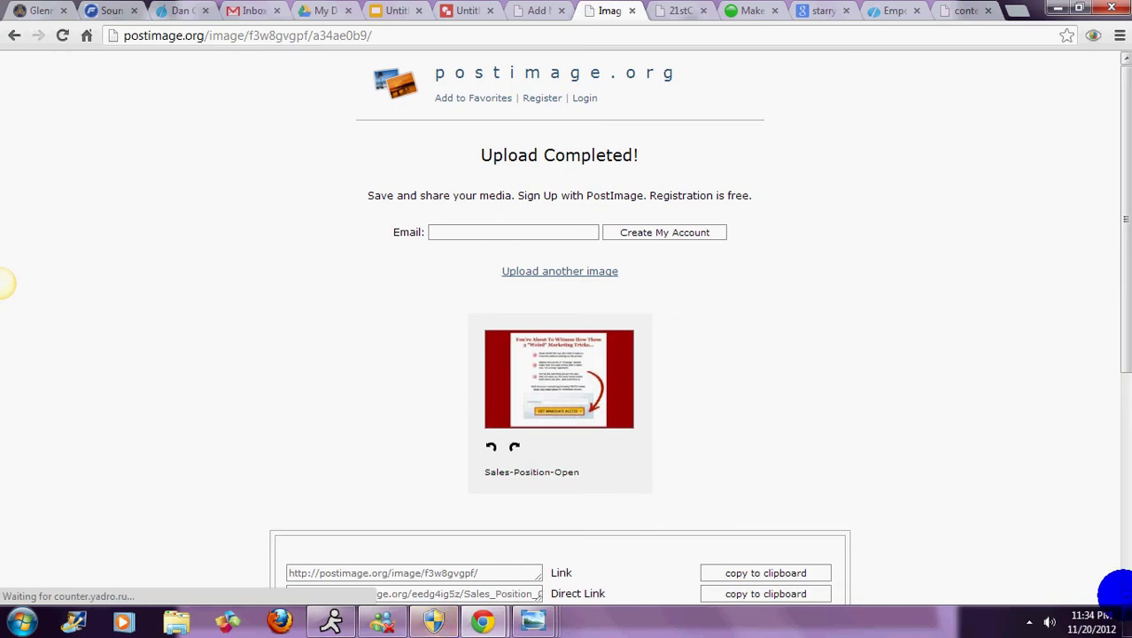
Copy the "Hotlink for Website" code of the uploaded Sales-Position-Open image.
scroll(1114, 589, down, 5)
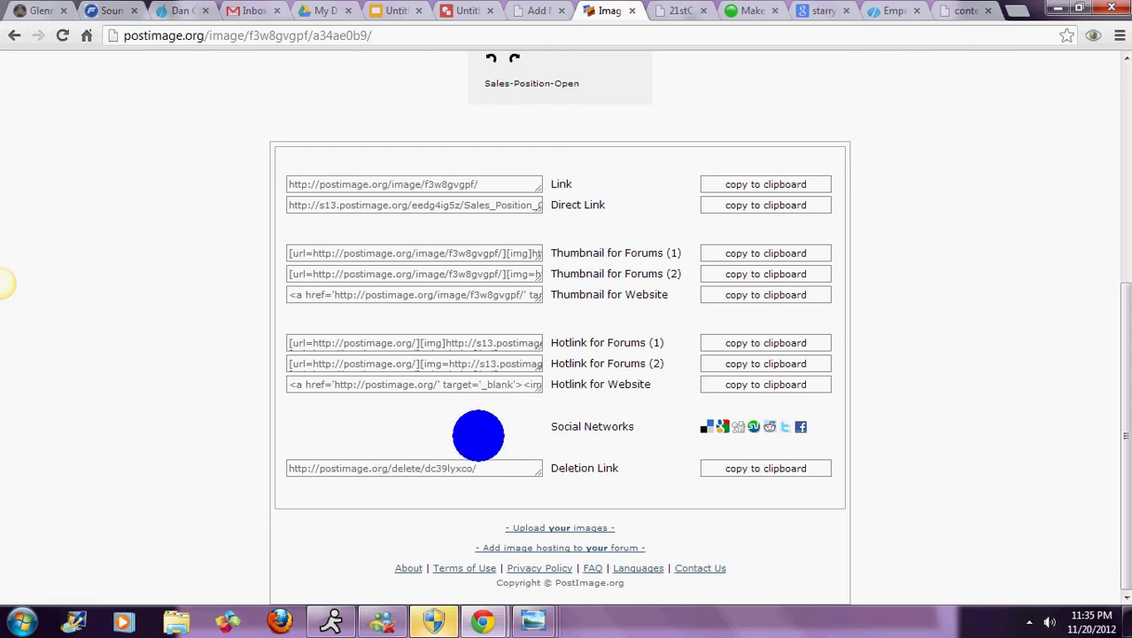
click(439, 383)
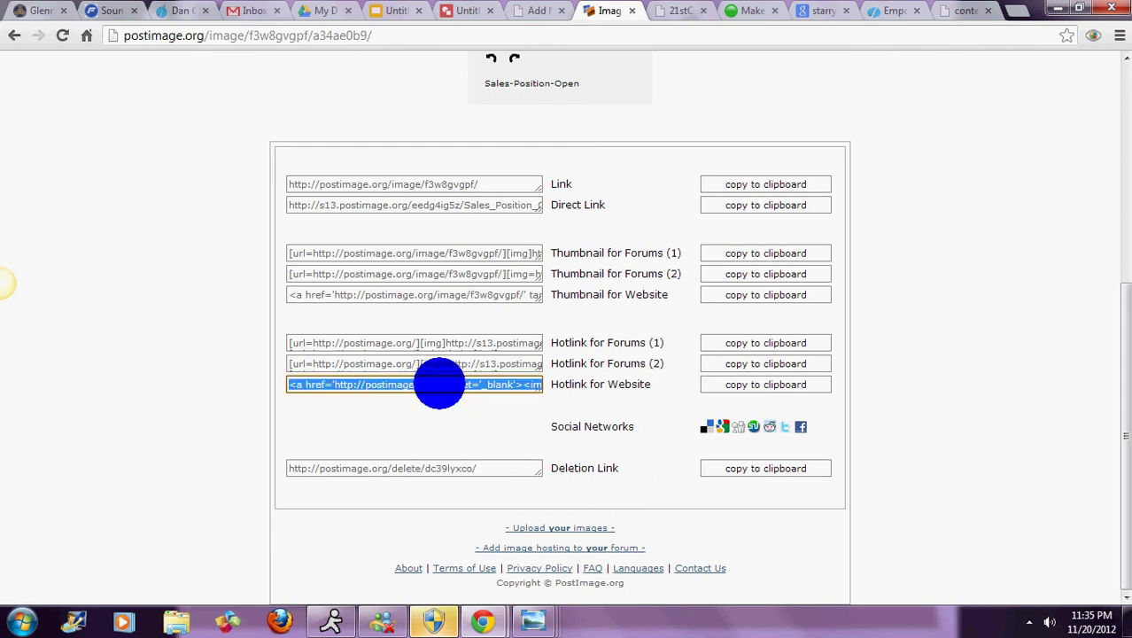
click(440, 383)
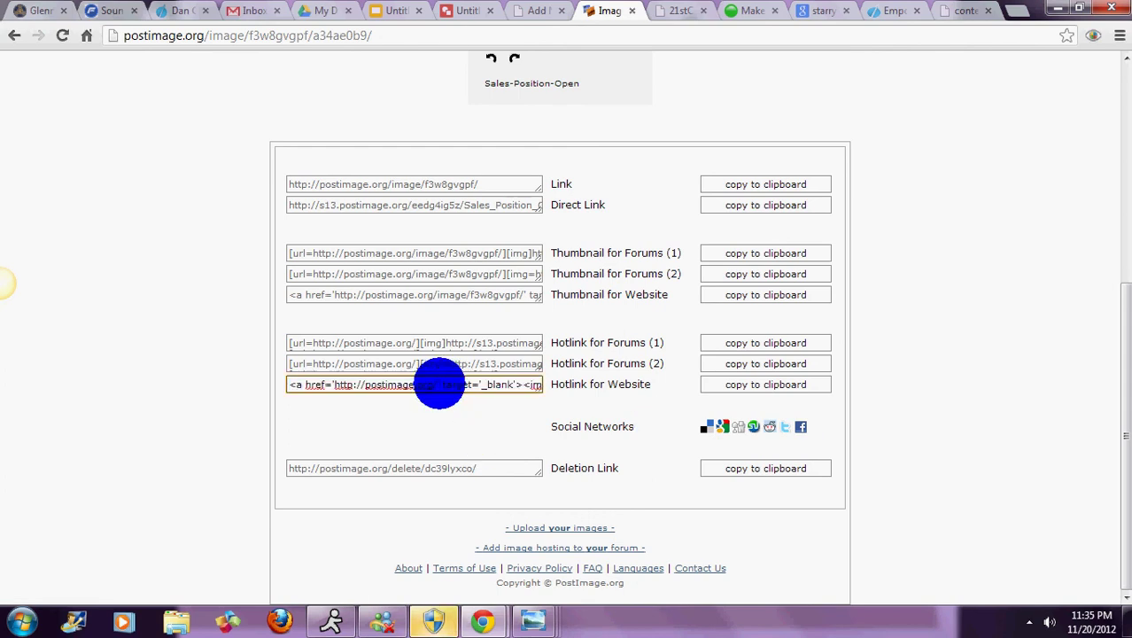
click(439, 383)
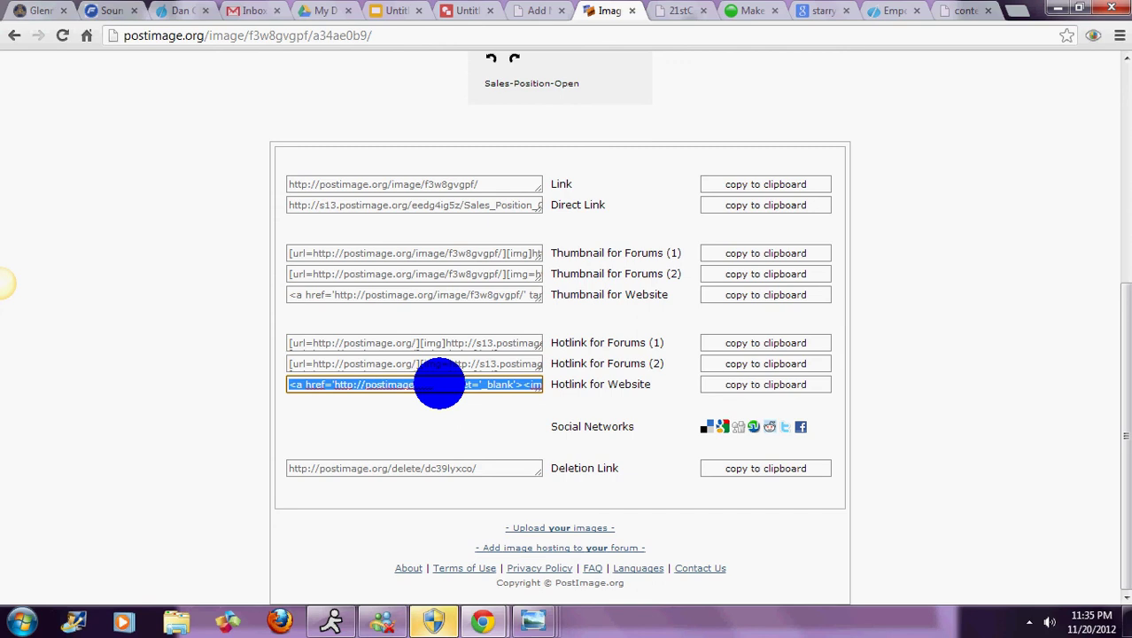
right_click(440, 384)
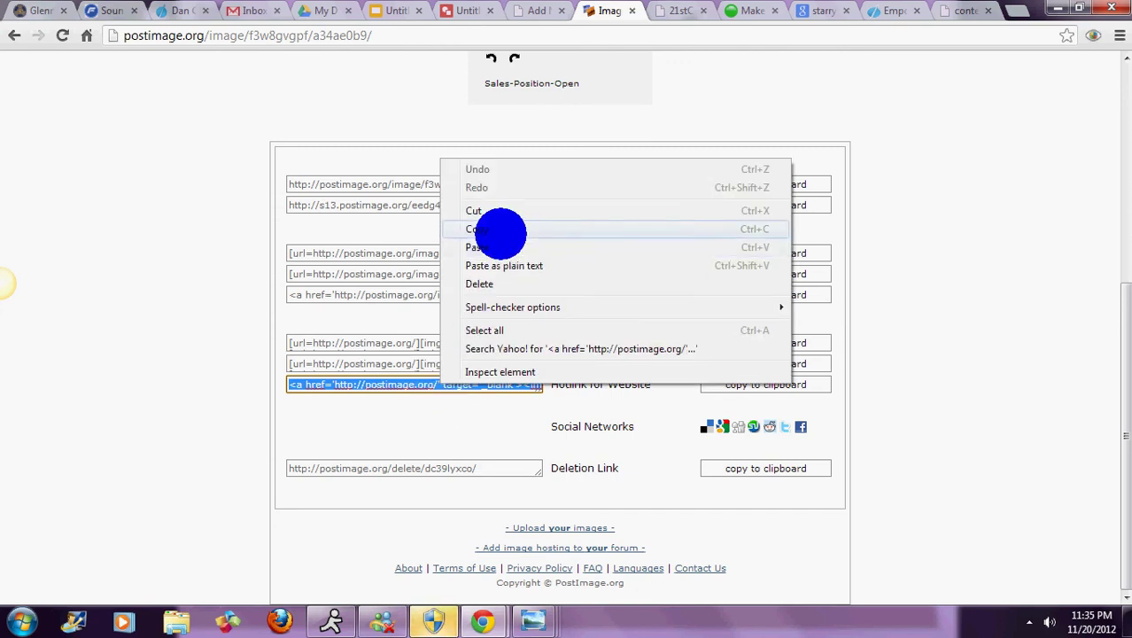
click(498, 229)
click(417, 342)
click(457, 382)
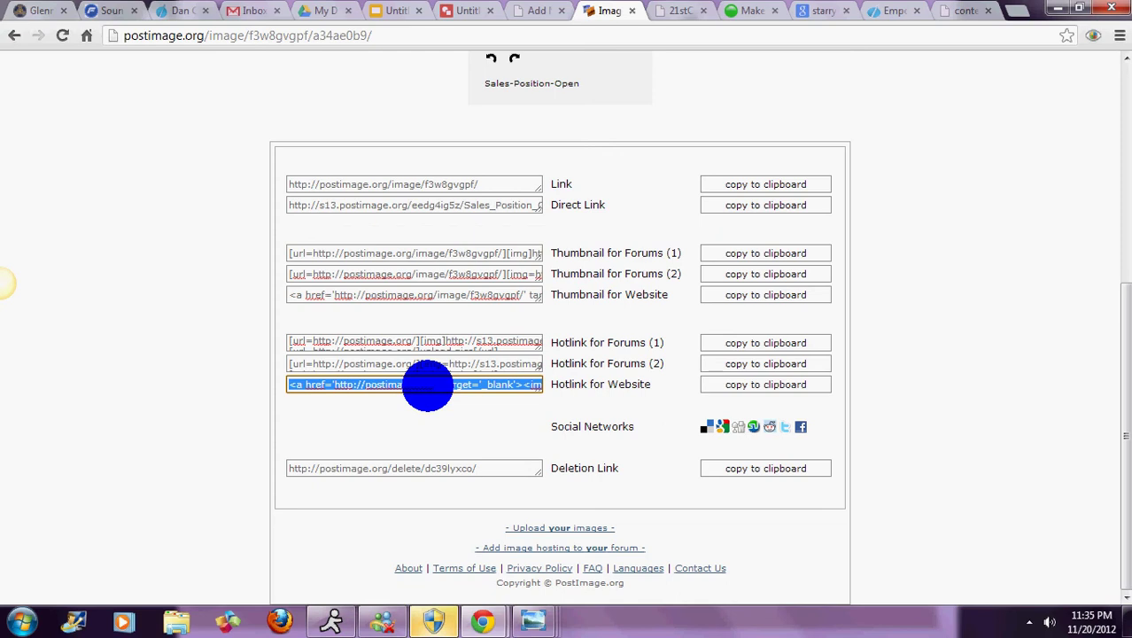
right_click(427, 384)
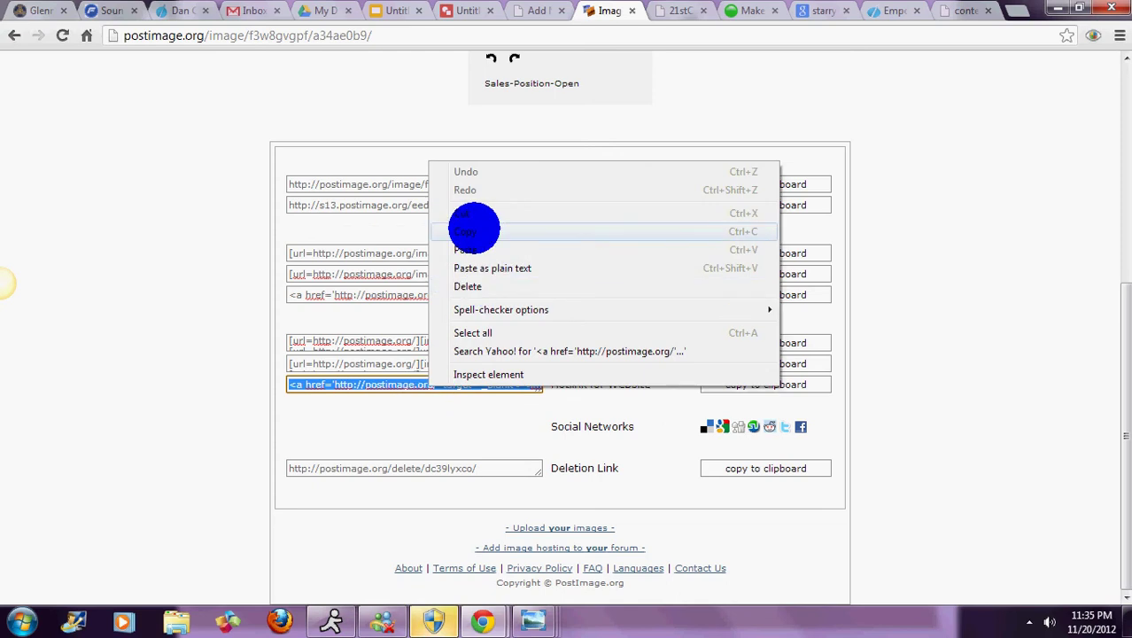
click(474, 230)
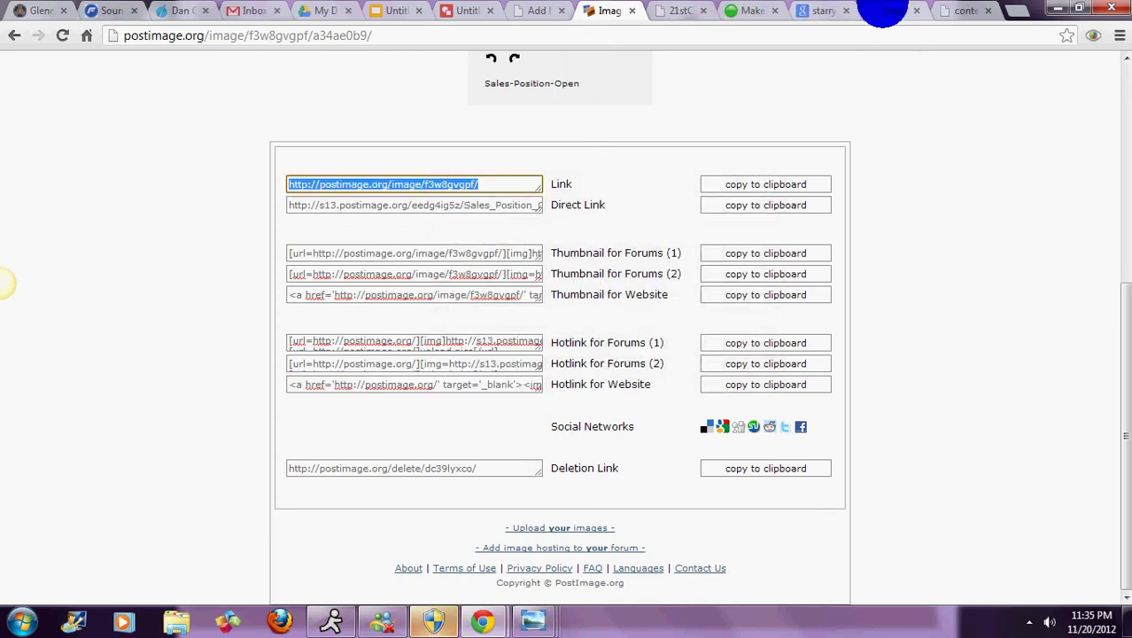
Switch to the Empower Network page, return to the craigslist ad preview, and open the dubuque craigslist home page.
click(889, 10)
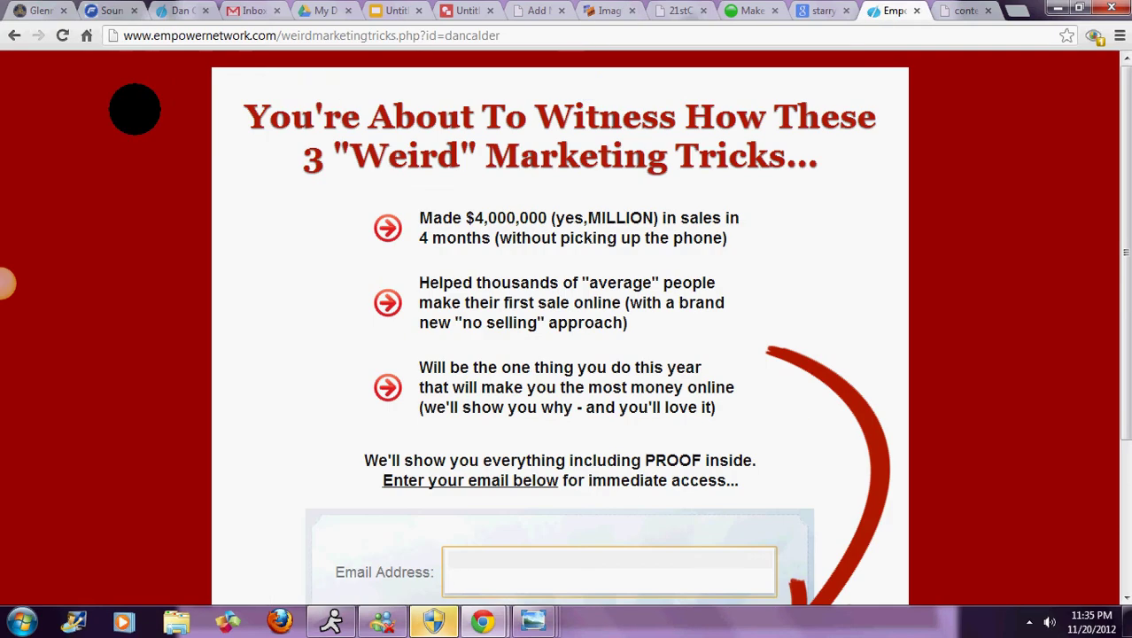
click(16, 35)
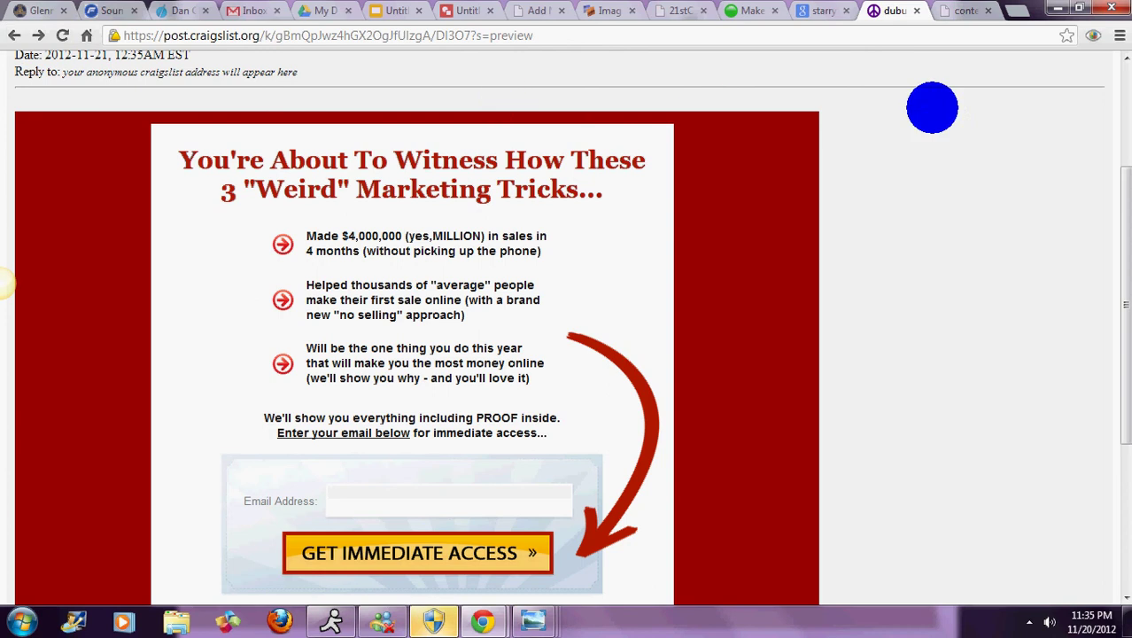
scroll(1119, 55, up, 3)
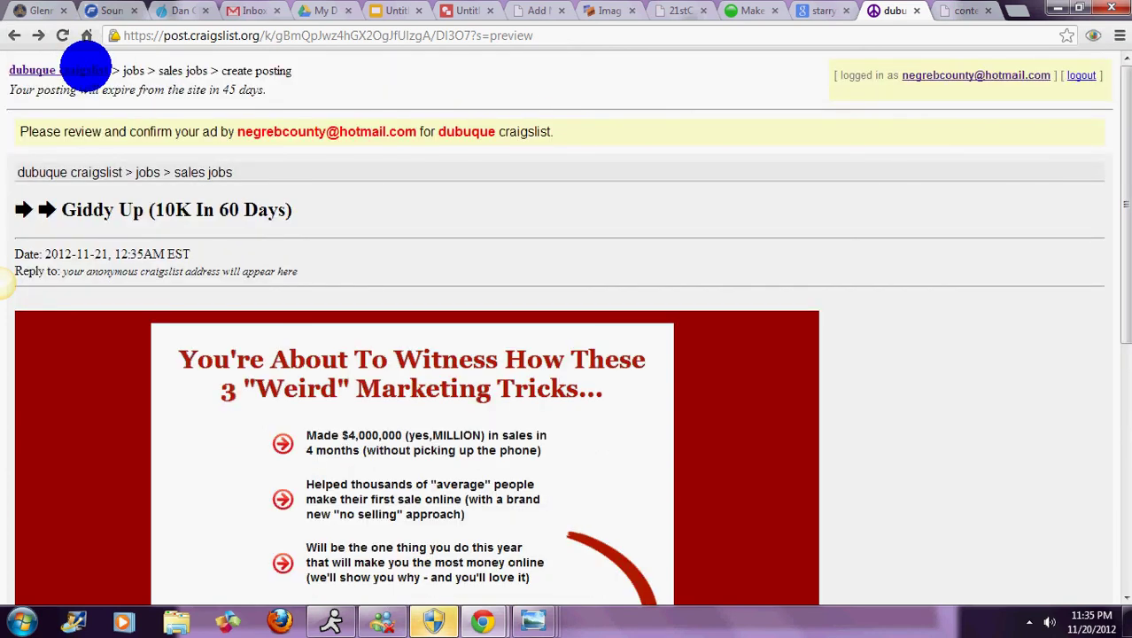
click(86, 70)
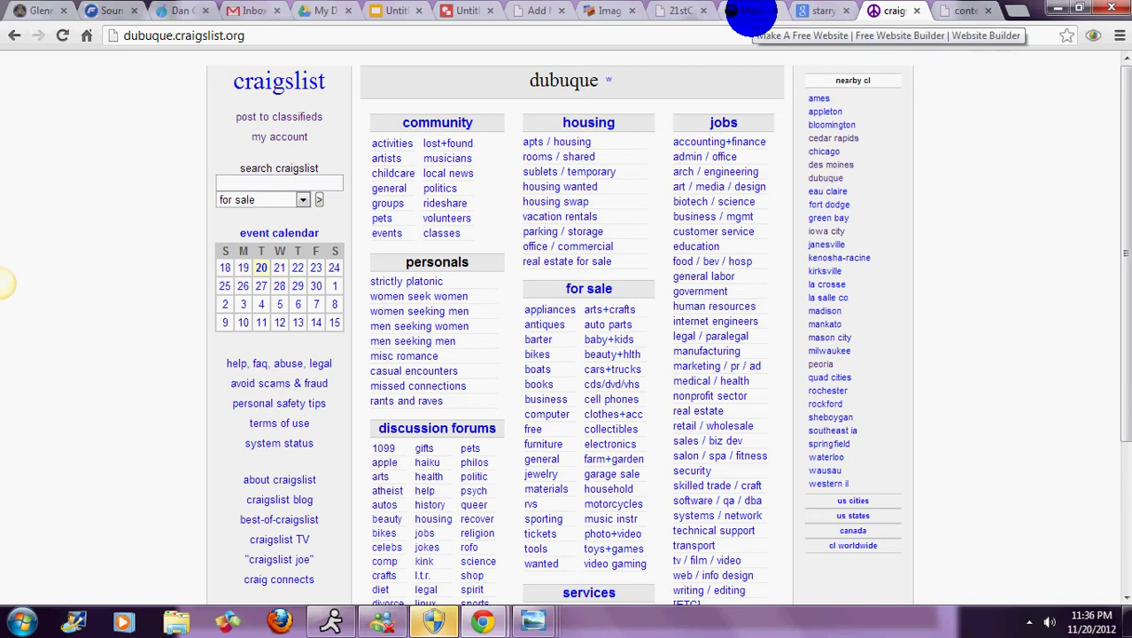
click(751, 12)
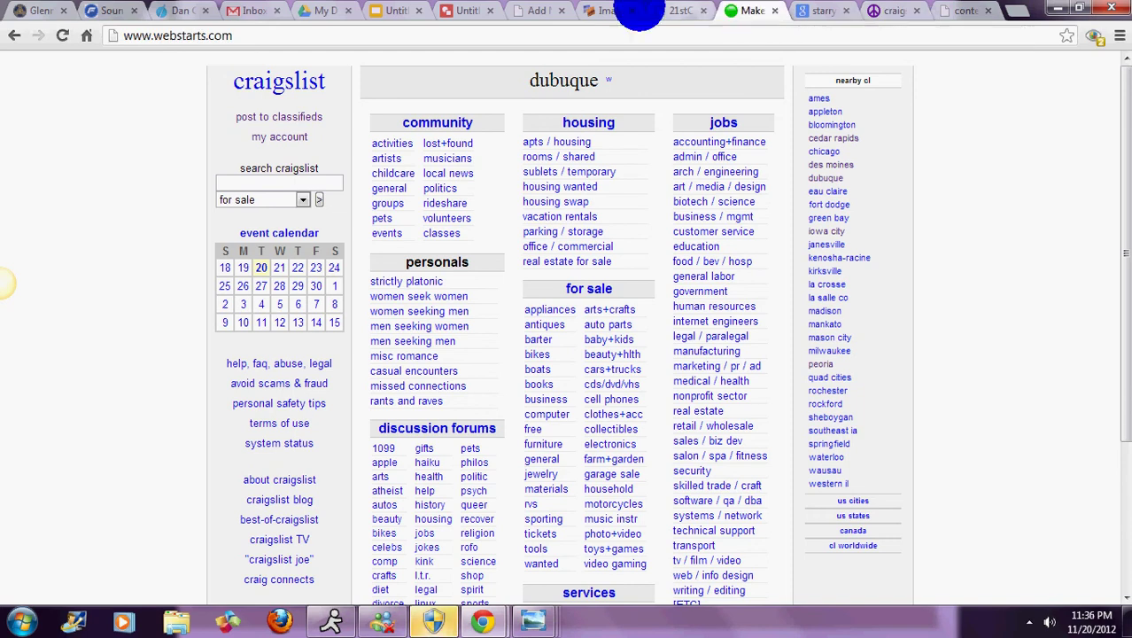
click(613, 10)
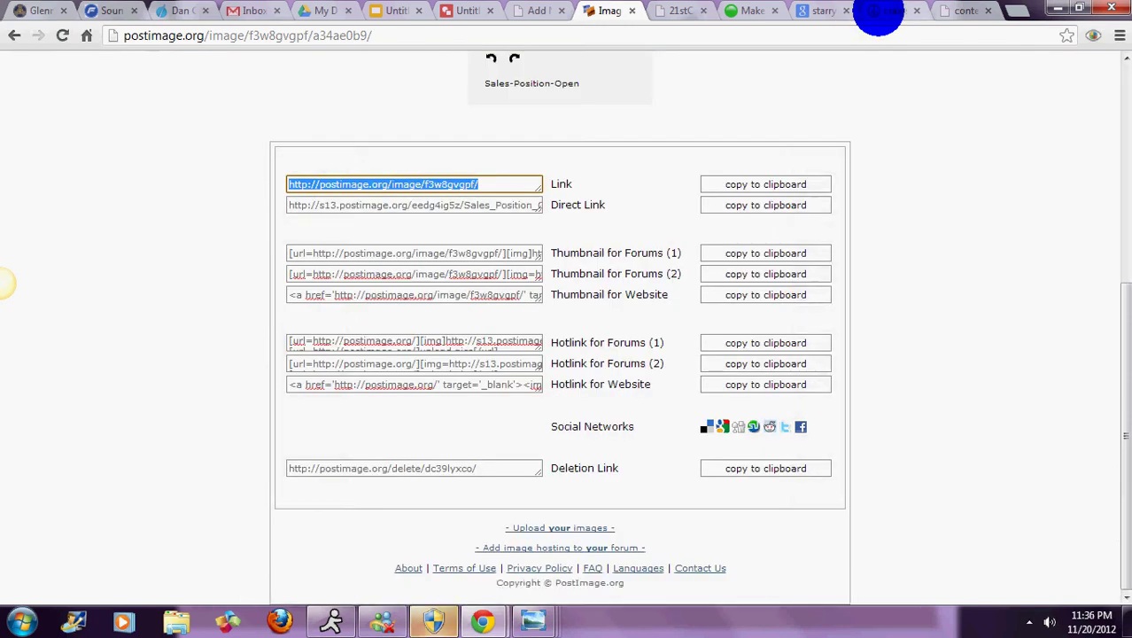
click(877, 11)
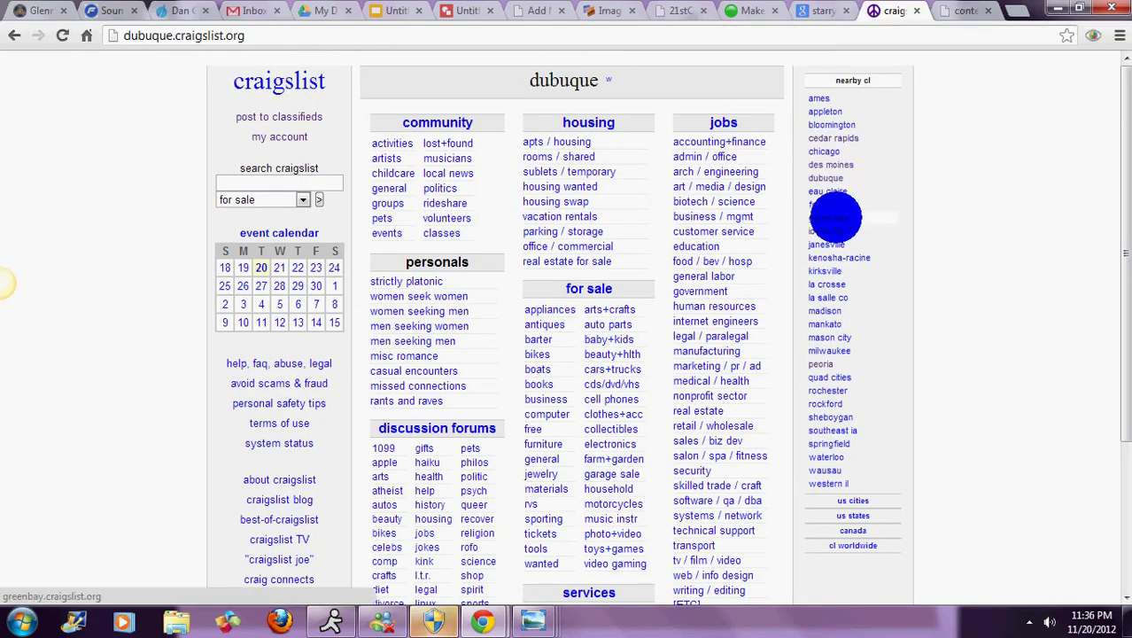
Start a new la crosse craigslist posting as a job offered, accept the guidelines, and choose the sales jobs category.
click(825, 284)
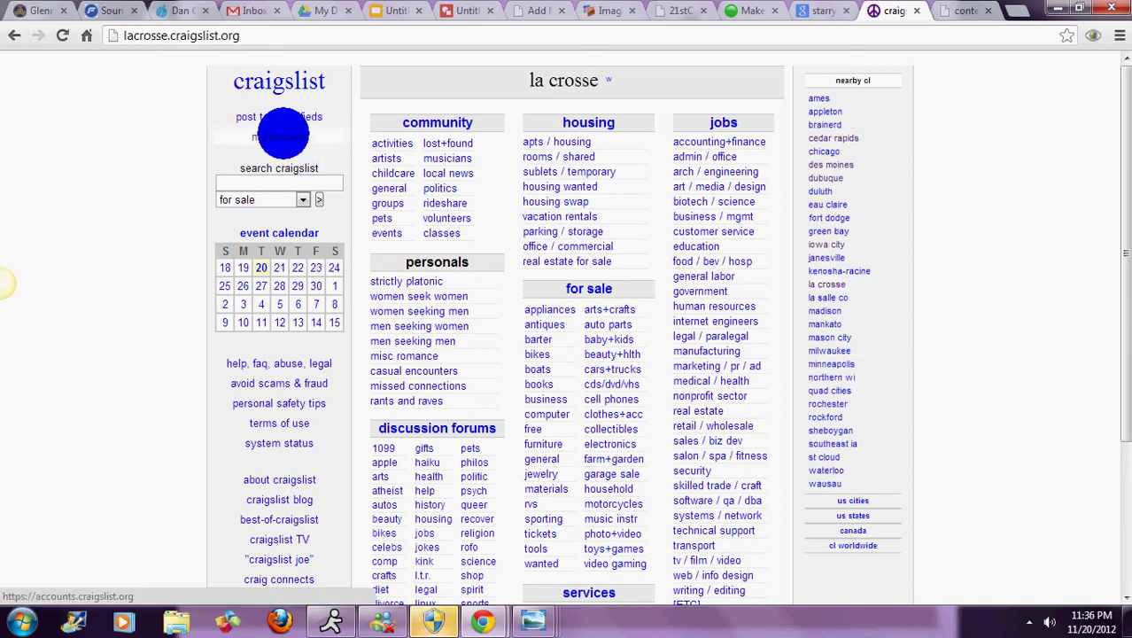
click(282, 116)
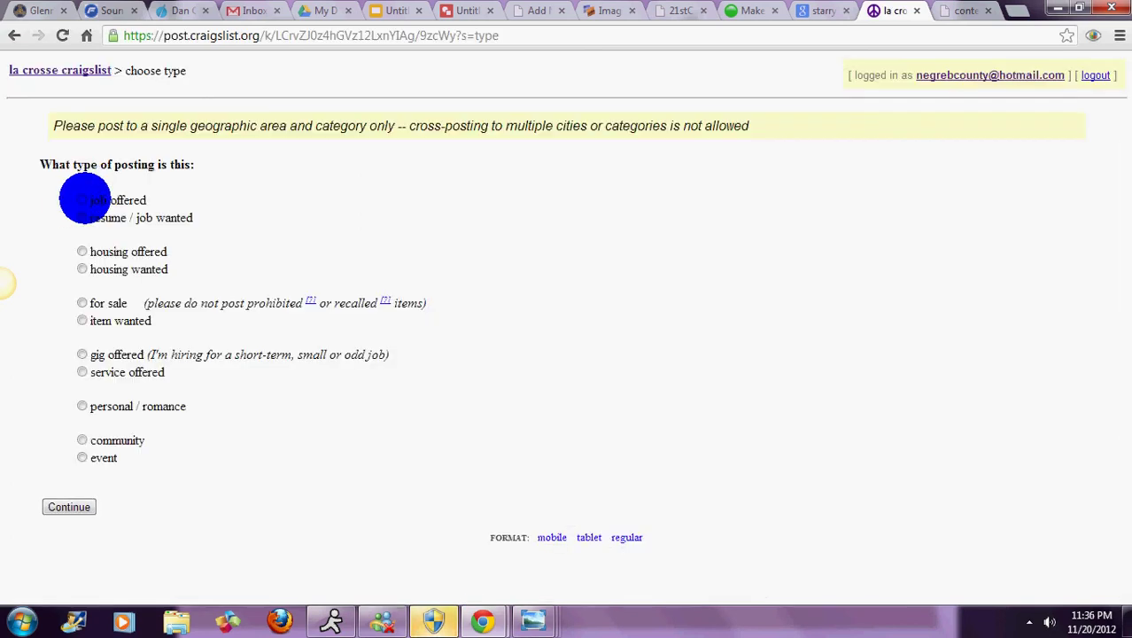
click(81, 201)
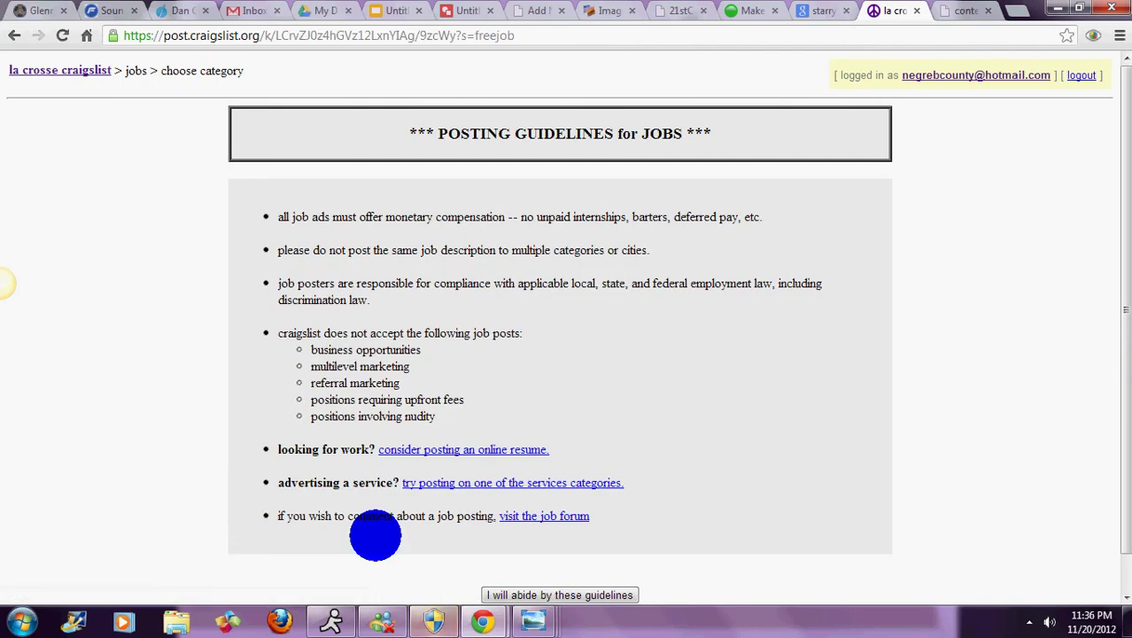
click(564, 594)
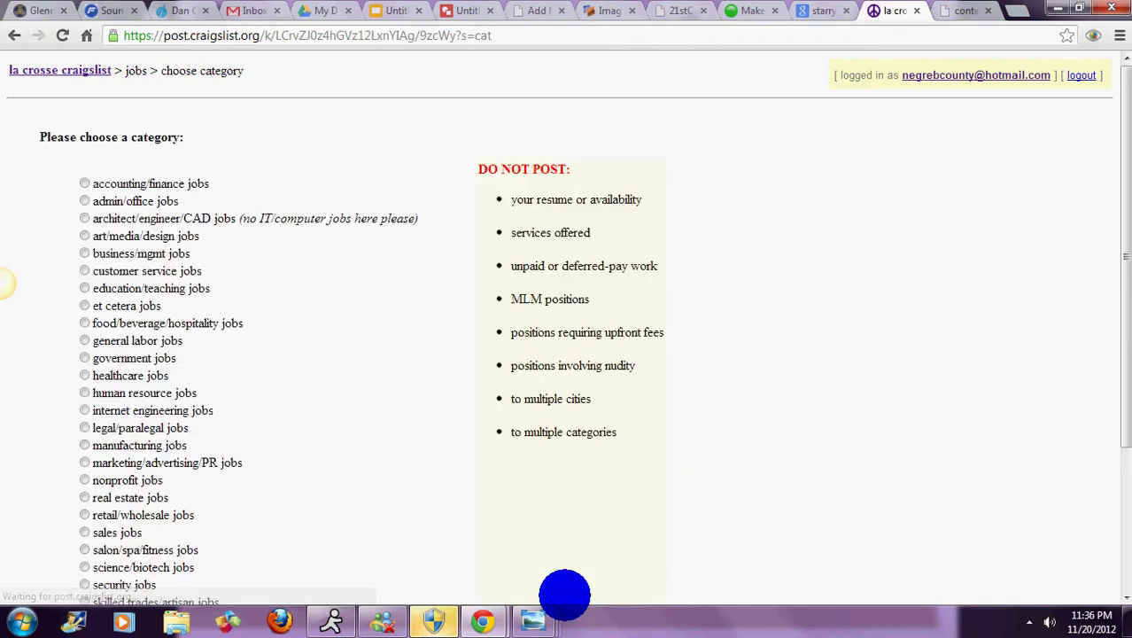
click(85, 532)
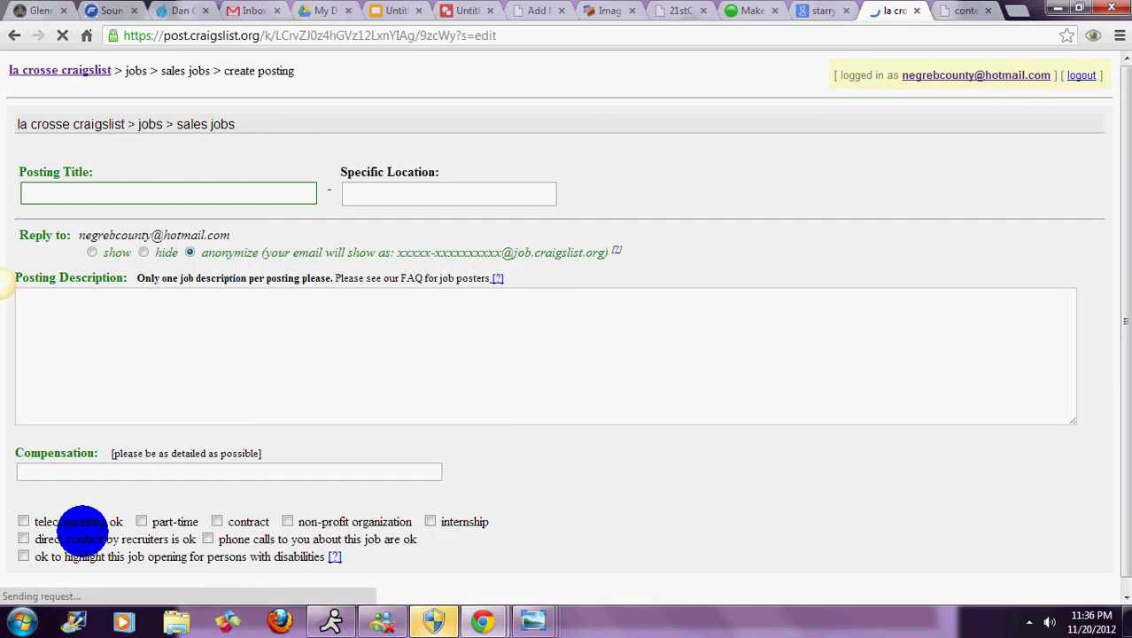
Paste the copied hotlink code into the Posting Description.
click(90, 309)
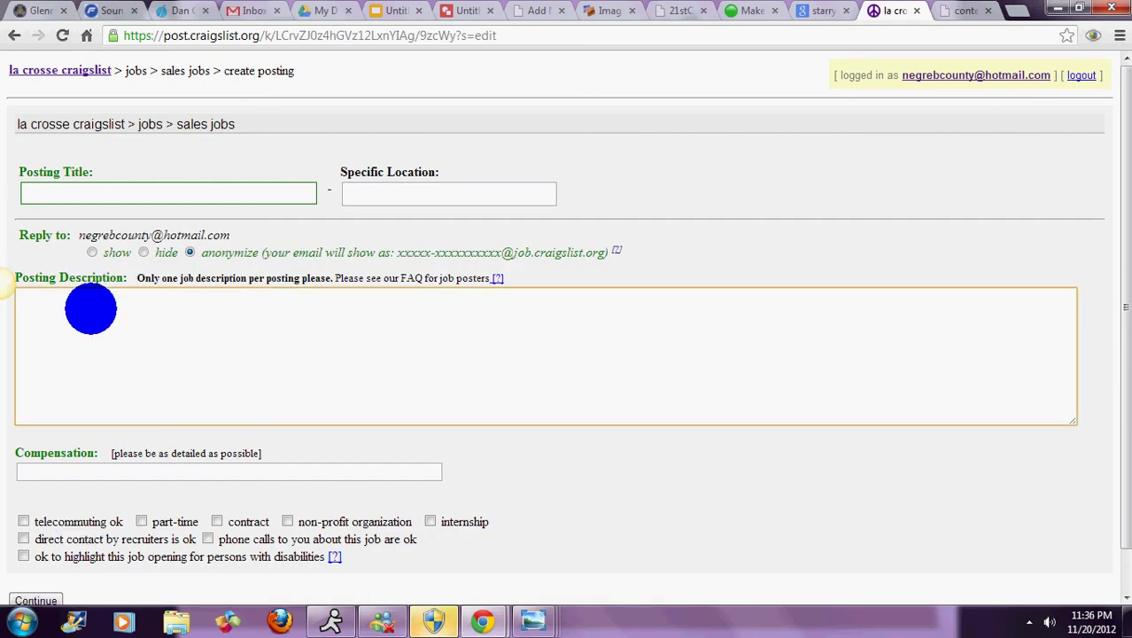
right_click(90, 308)
click(149, 395)
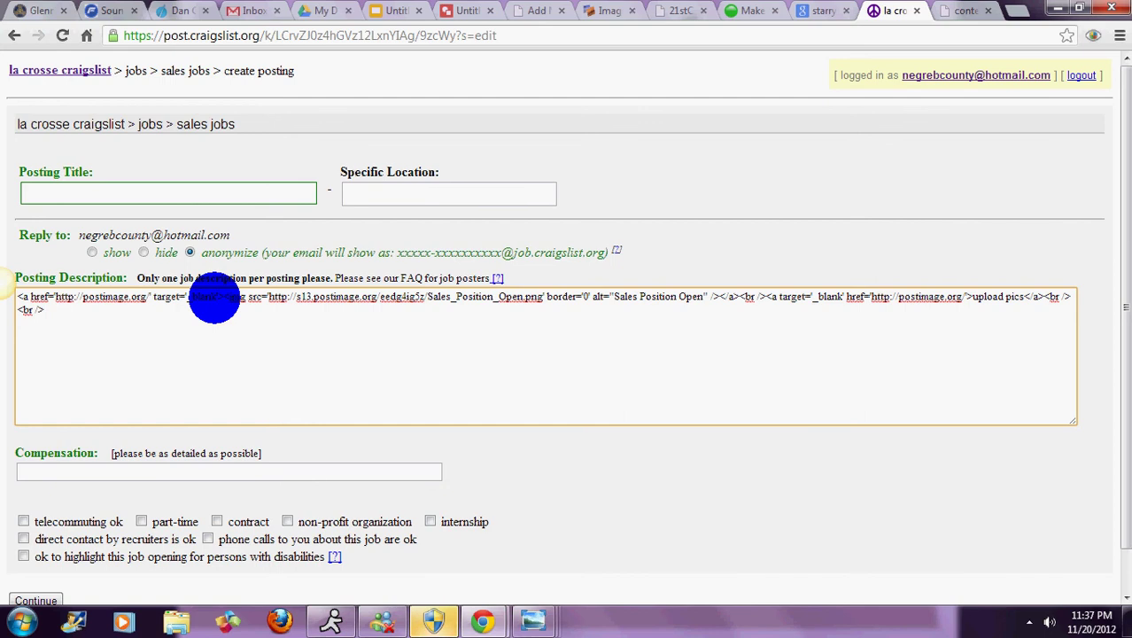
Replace the image link's postimage.org address and target attribute in the description's HTML with desmoinestraining.com.
drag(215, 298, 82, 298)
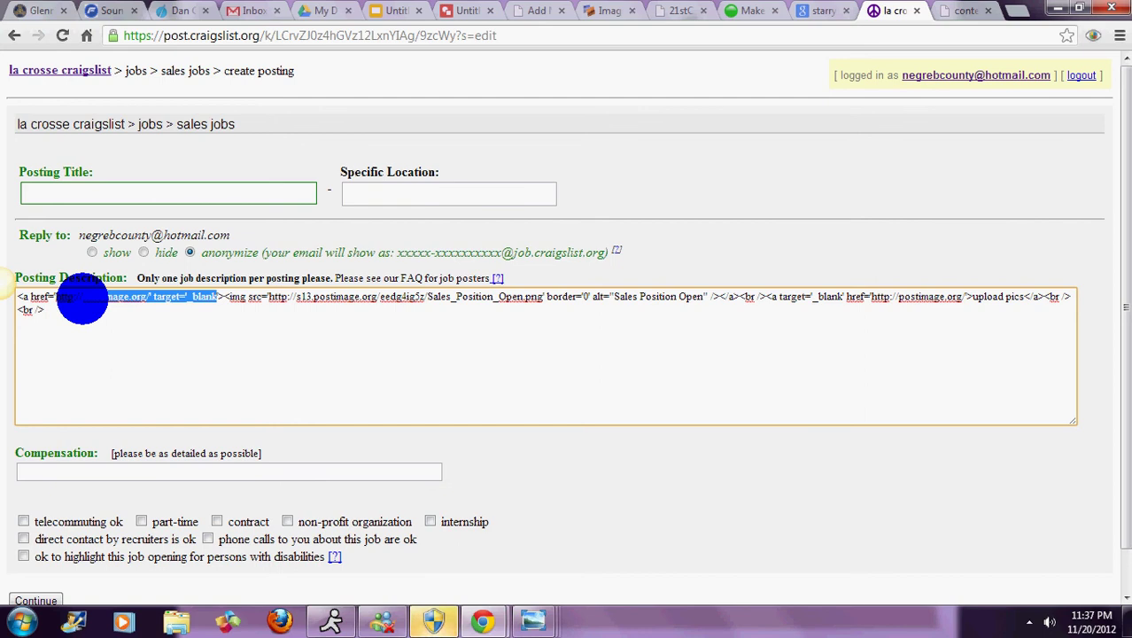
text(bestjobin)
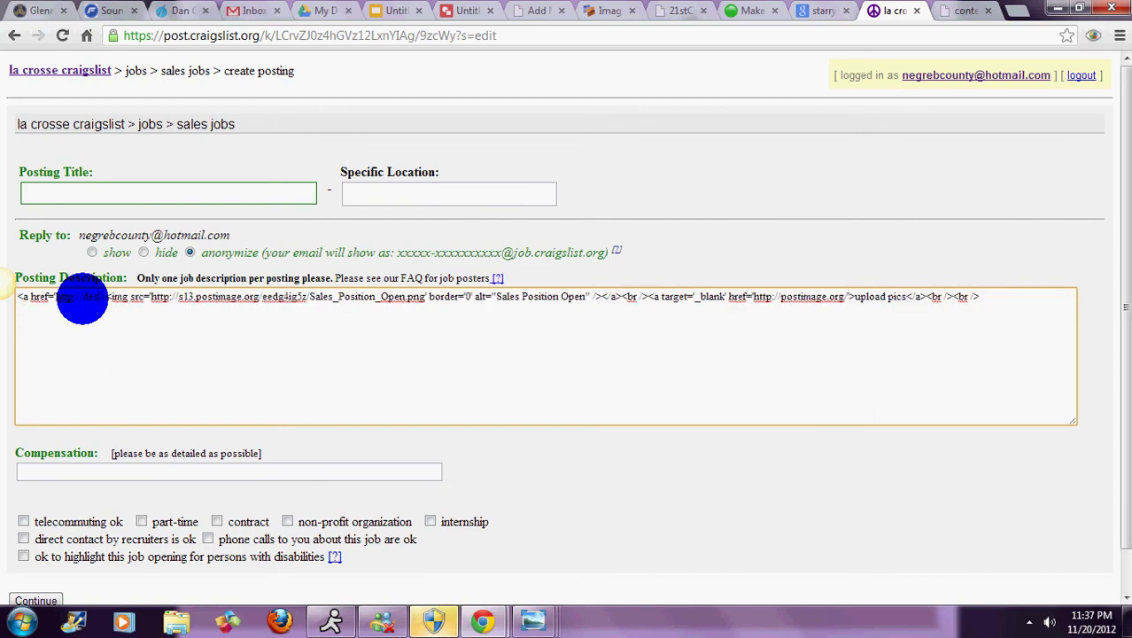
text(estraining)
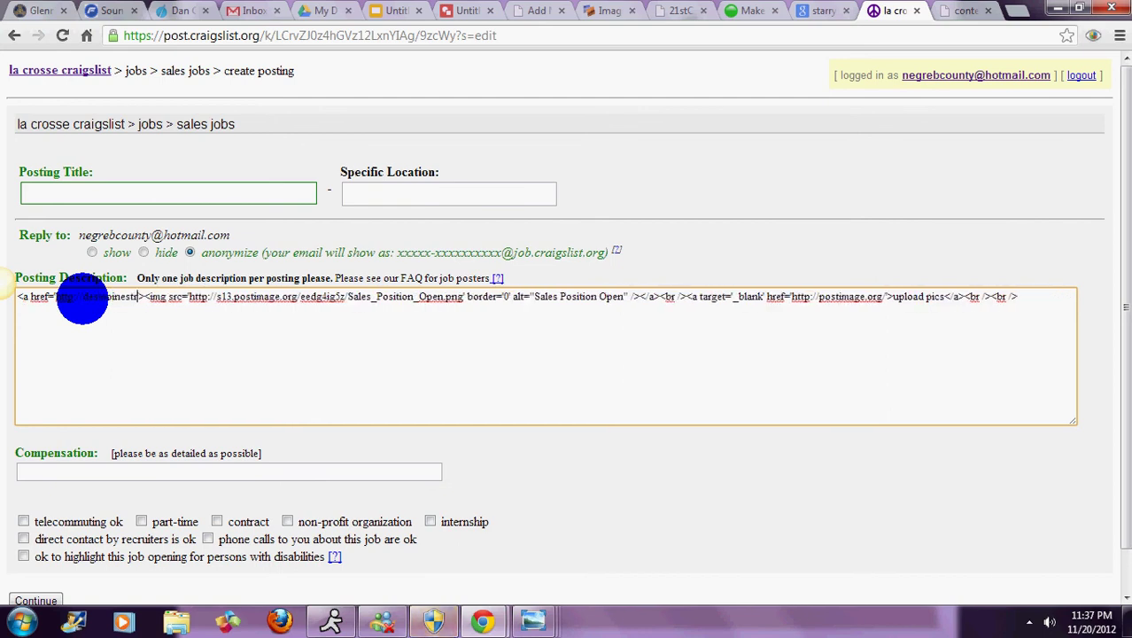
text(.com)
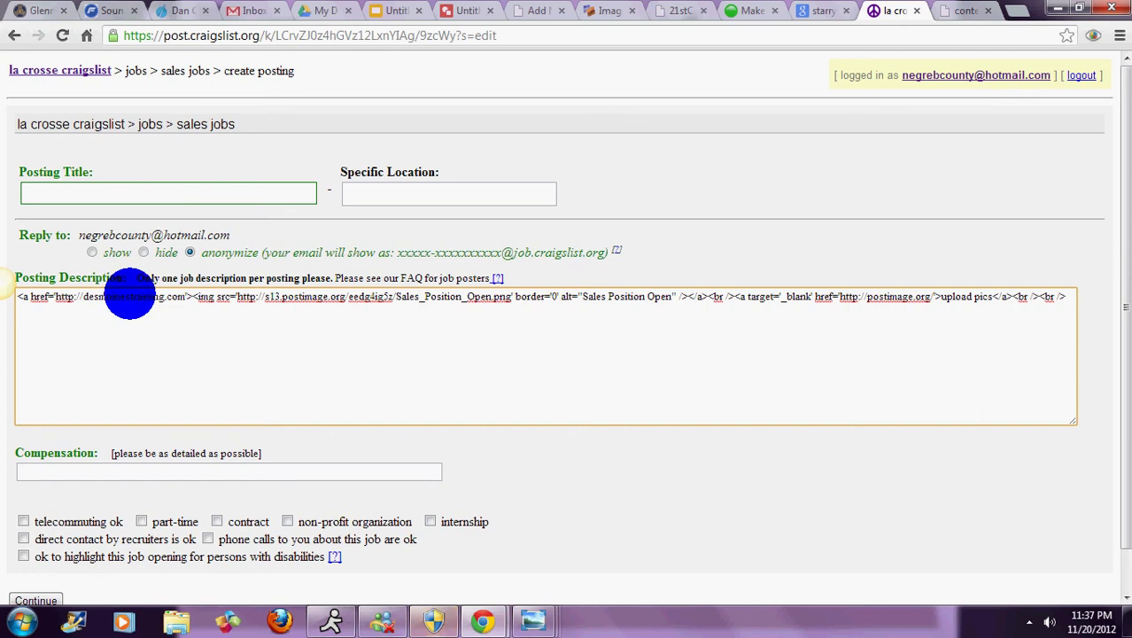
Set the posting title to "&#10147; &#10147; Get Paid My Friend".
click(92, 188)
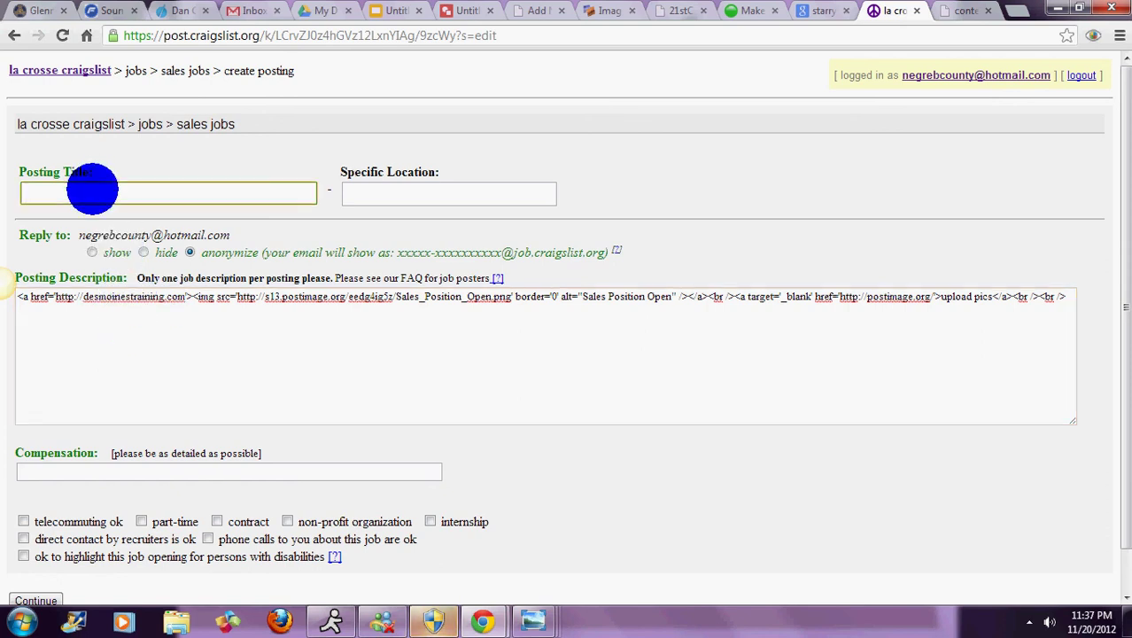
text(&#10147; &#109)
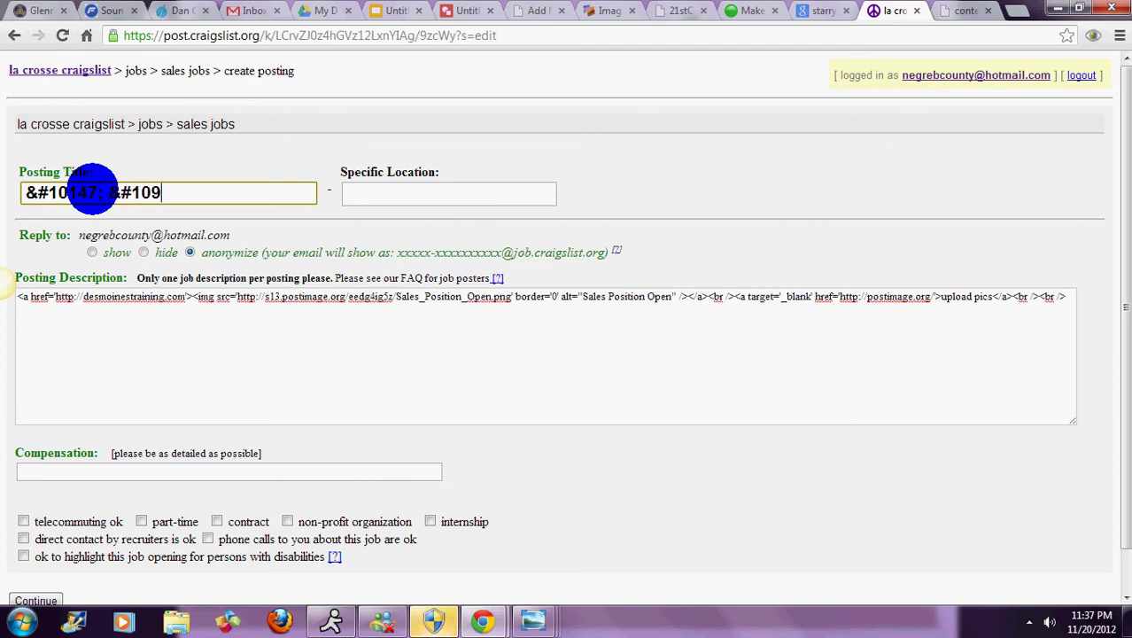
key(BackSpace)
text(147; )
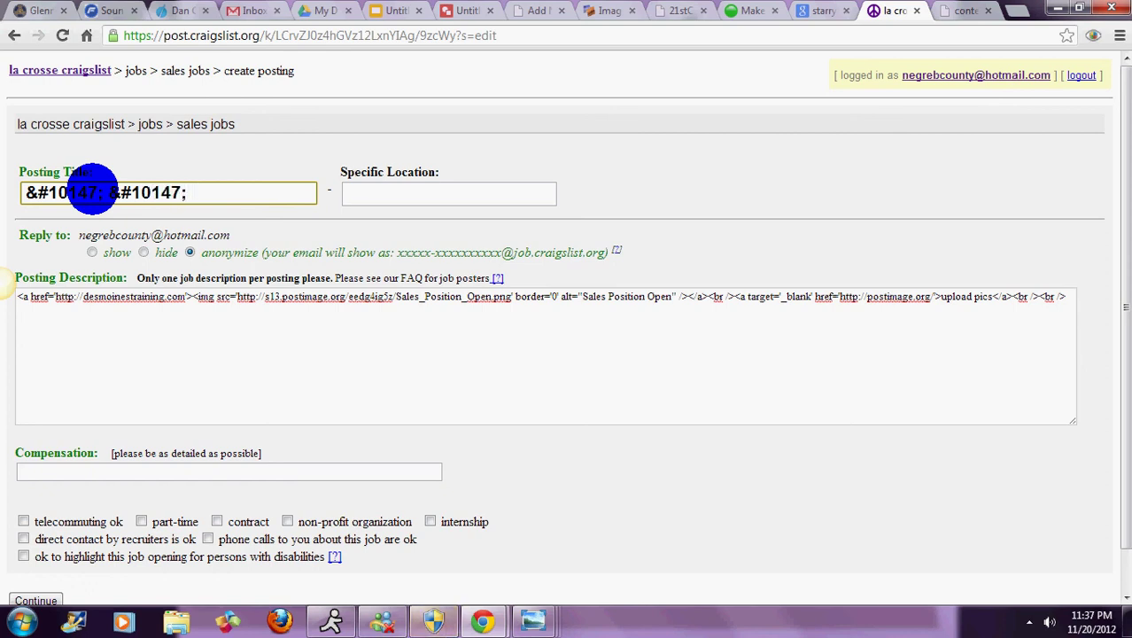
text(Get Pai)
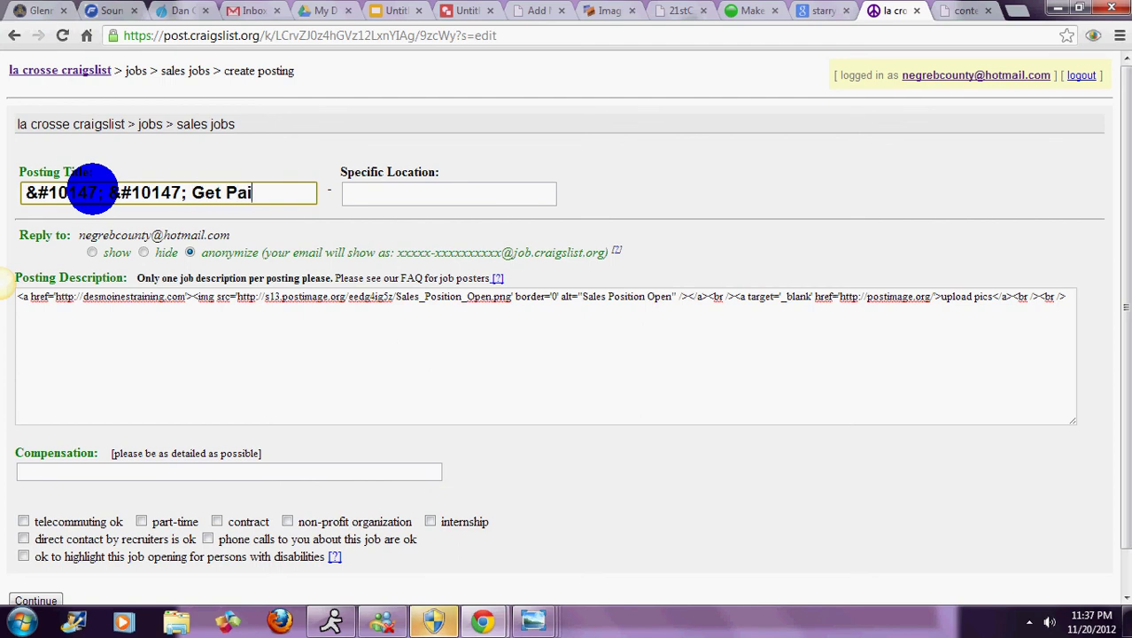
text(d My Friend)
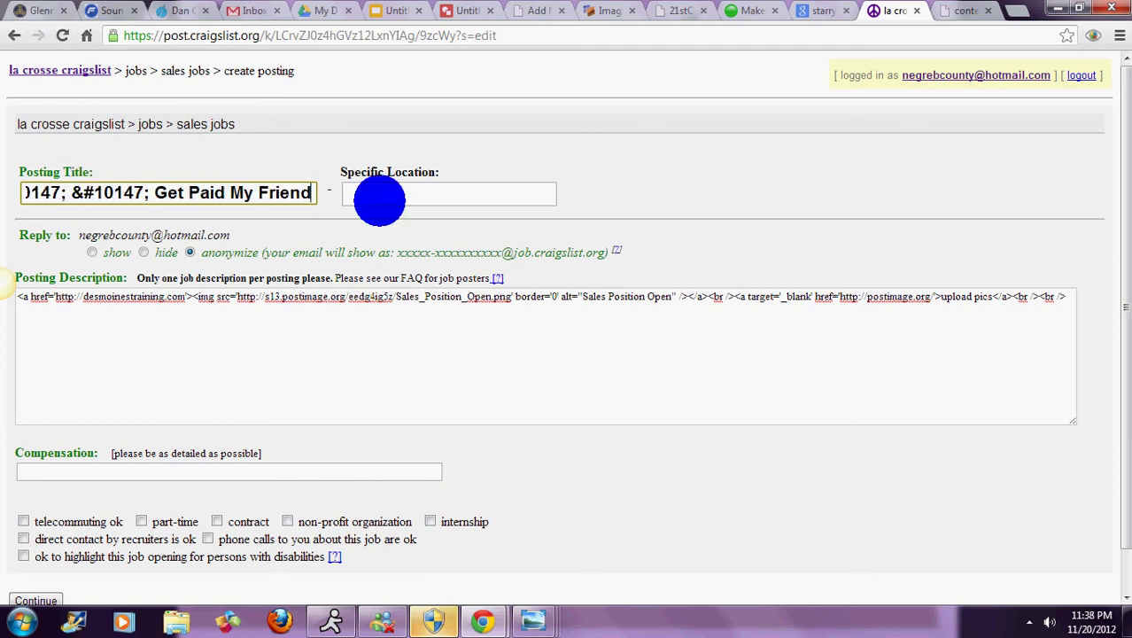
Enter "$10K In 60 Days" as the specific location and select that text.
click(384, 200)
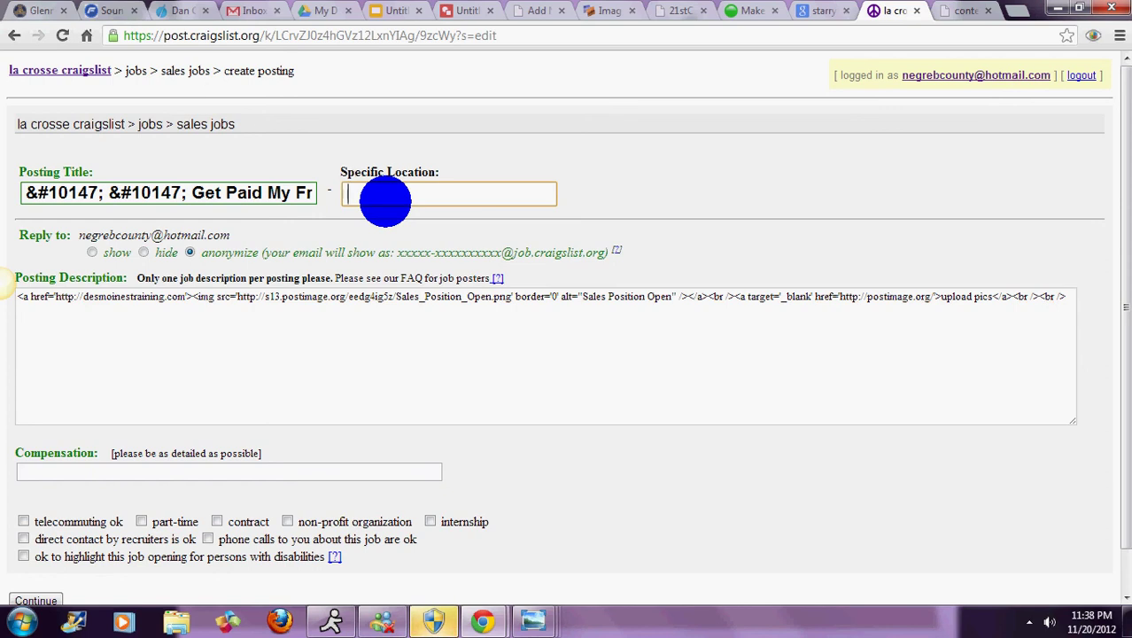
text($10K In)
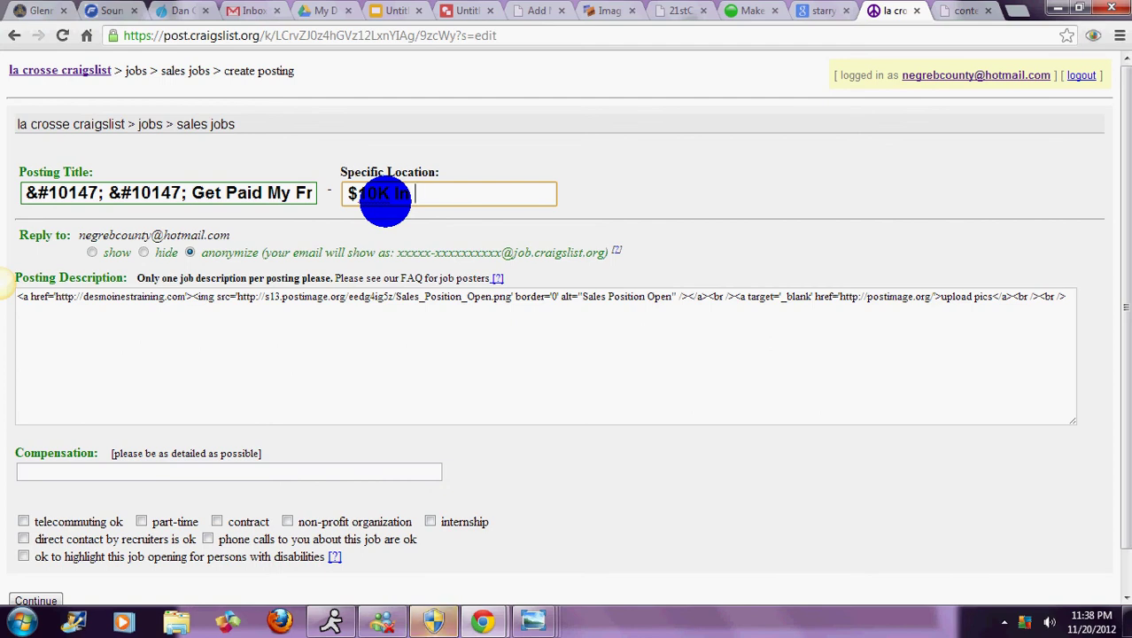
text(60 Days)
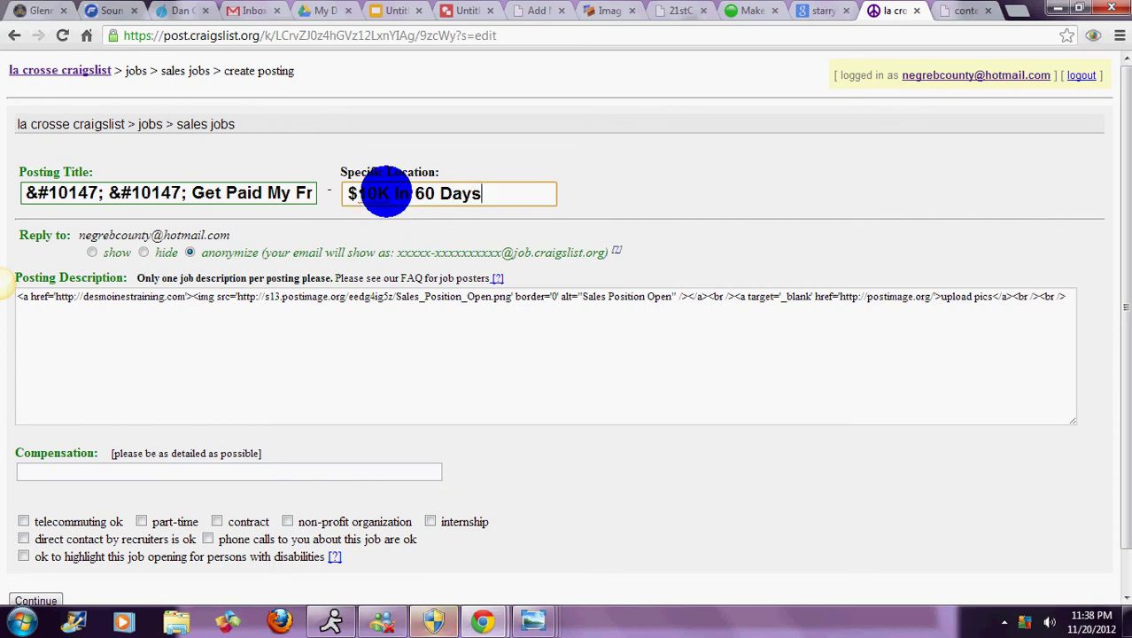
key(ctrl+a)
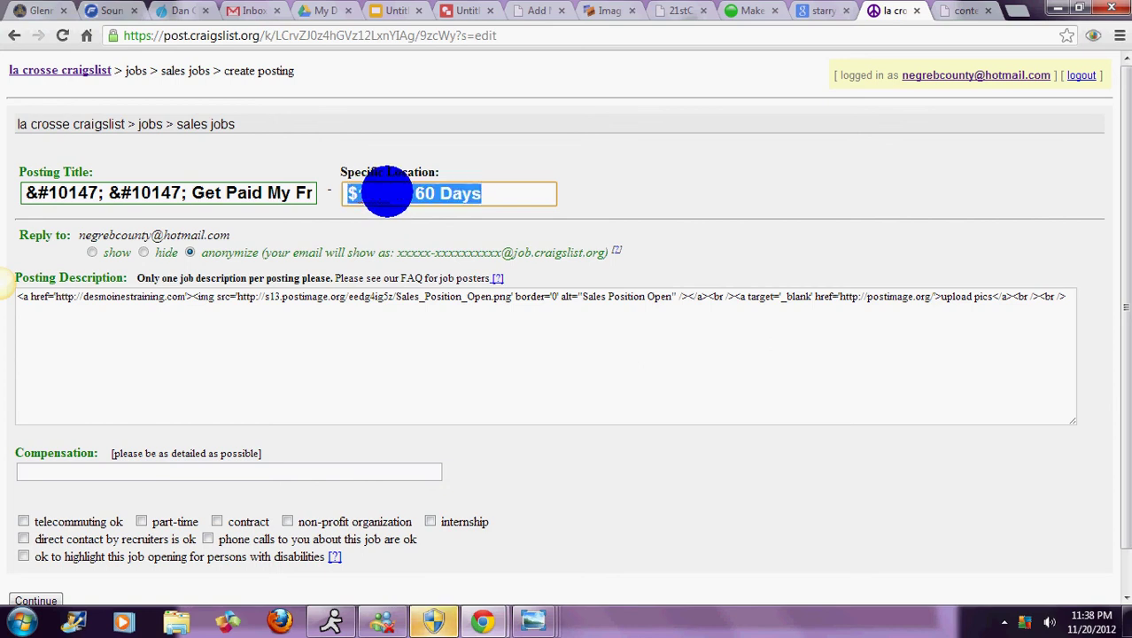
right_click(386, 193)
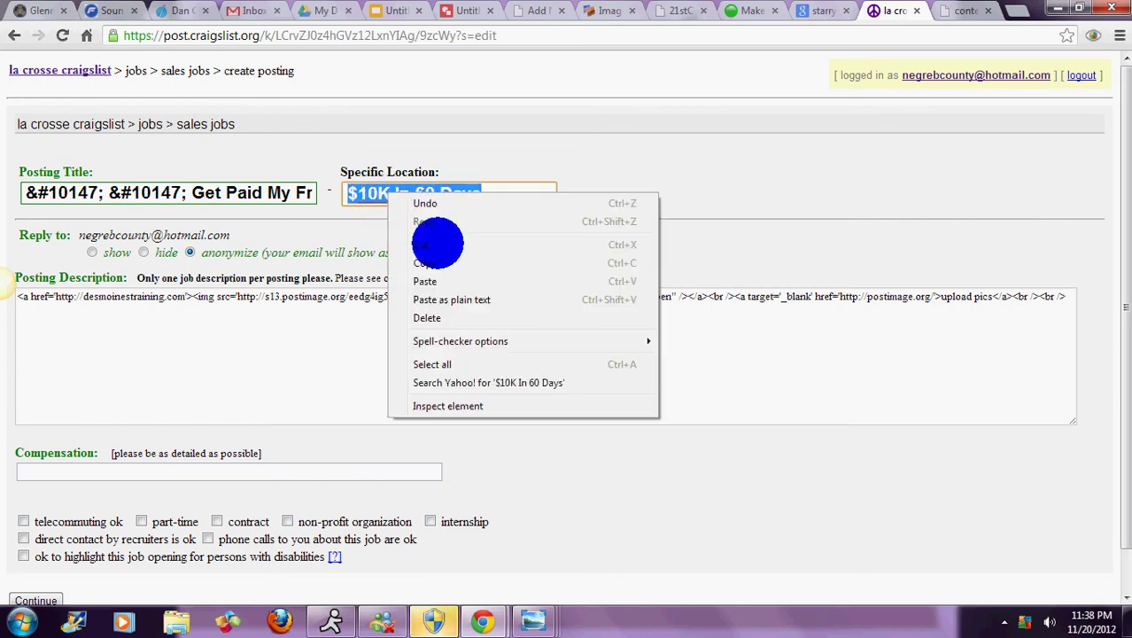
click(427, 282)
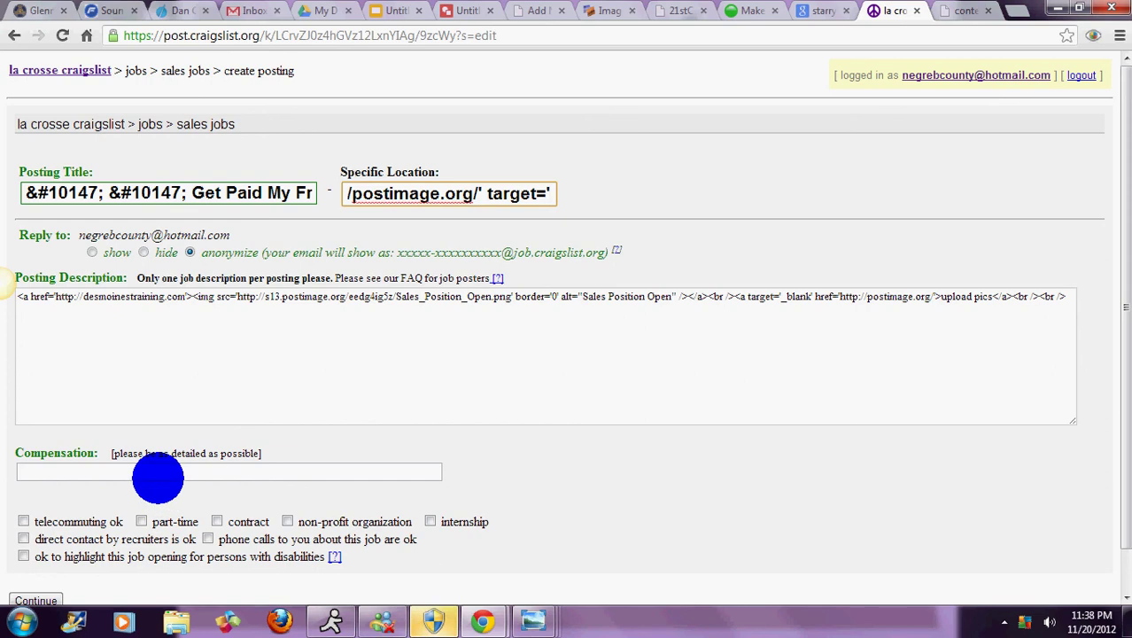
click(158, 474)
right_click(158, 476)
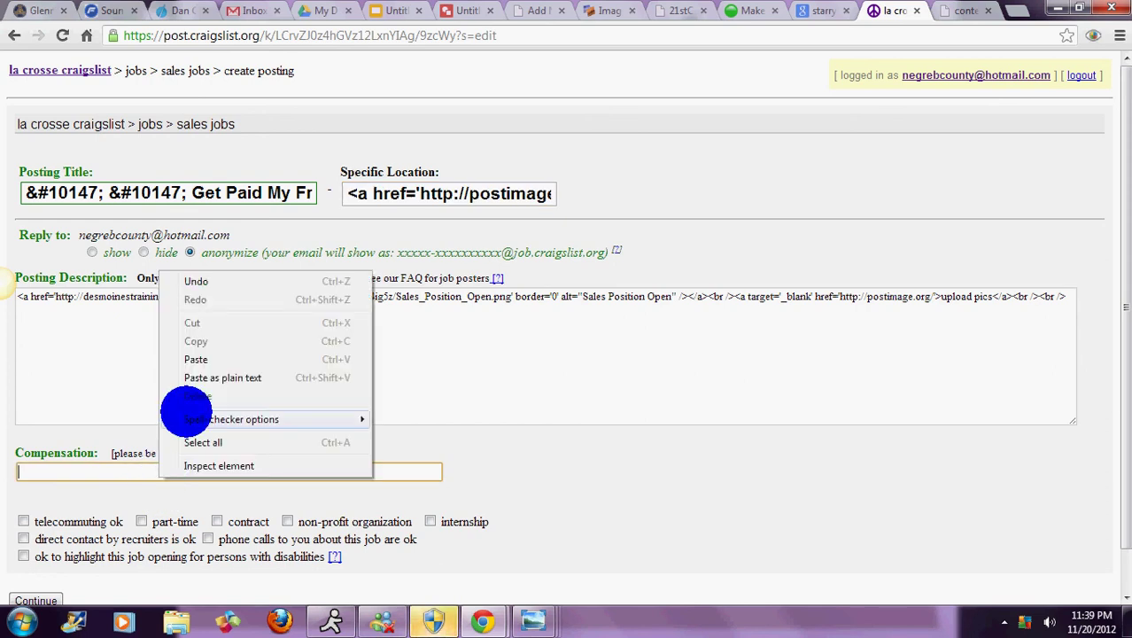
click(205, 358)
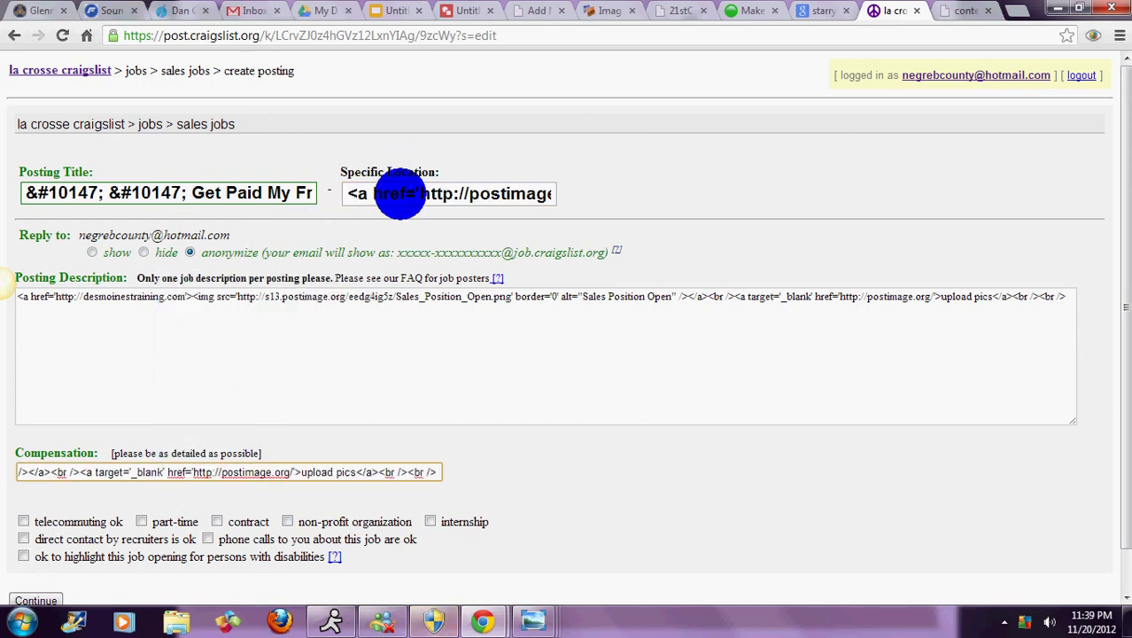
Replace the Specific Location text with "$10K In 60 DAYS" and copy that text.
triple_click(400, 193)
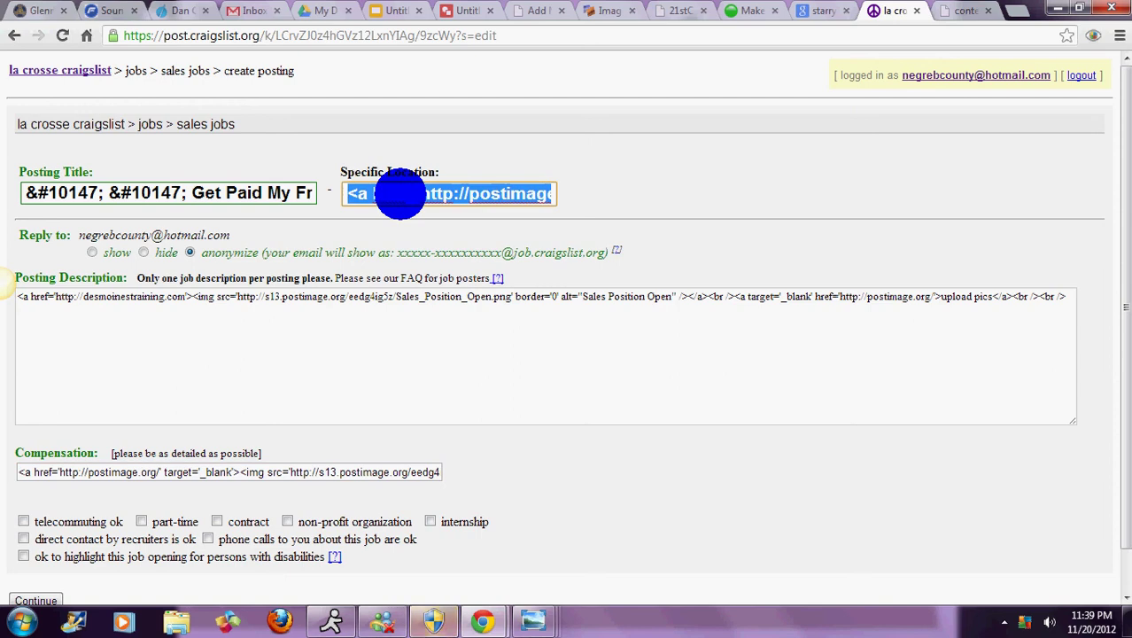
text($10)
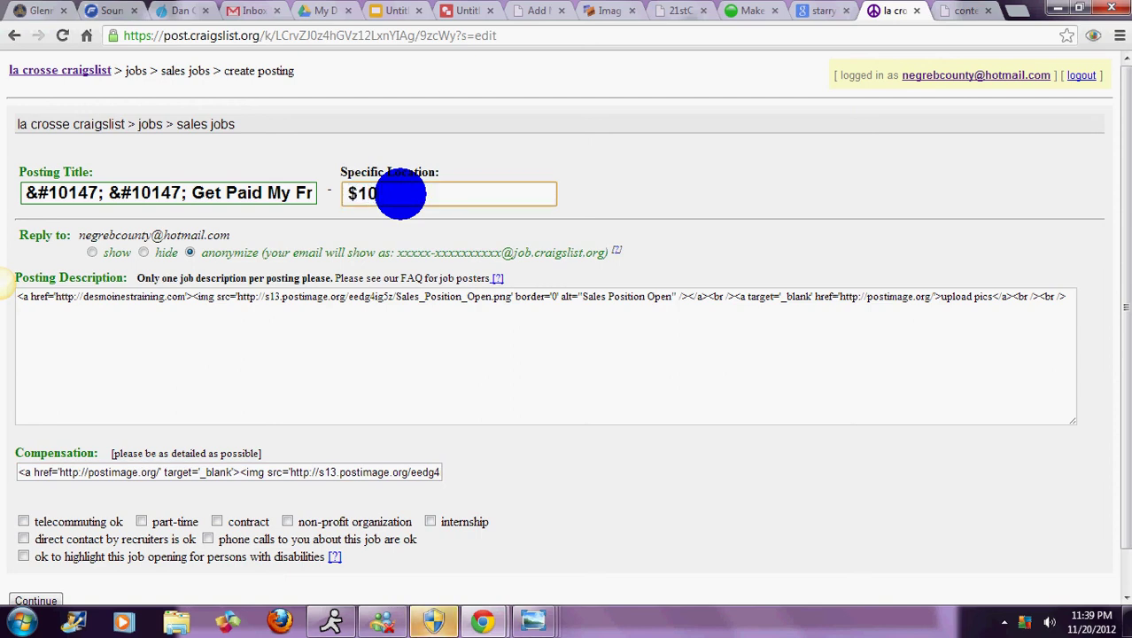
text(K In)
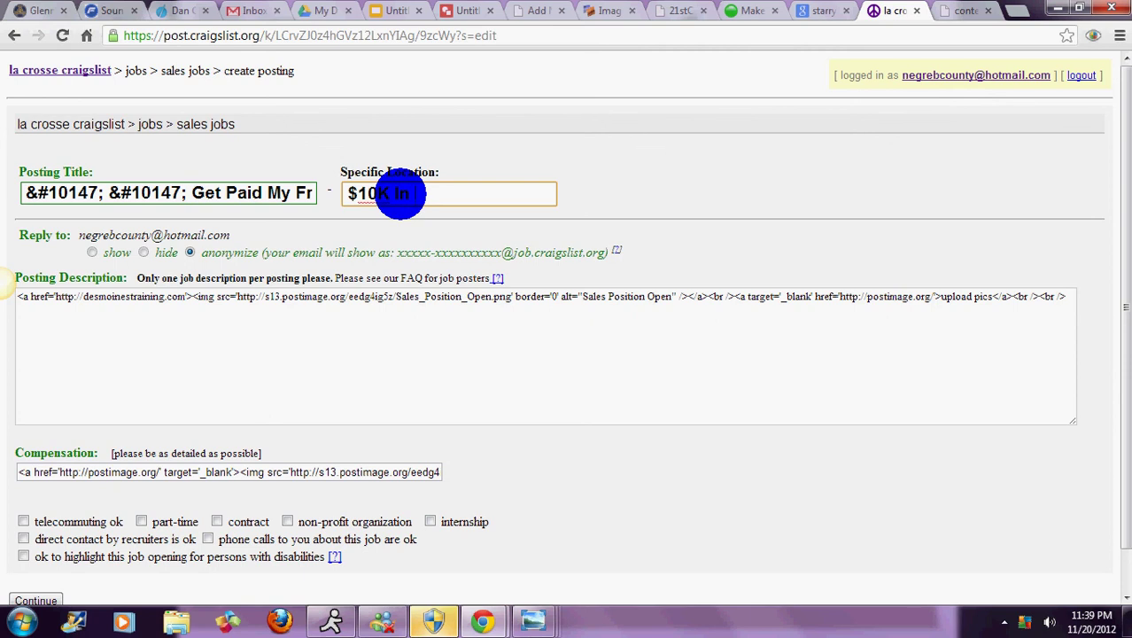
text( 60 DAYS)
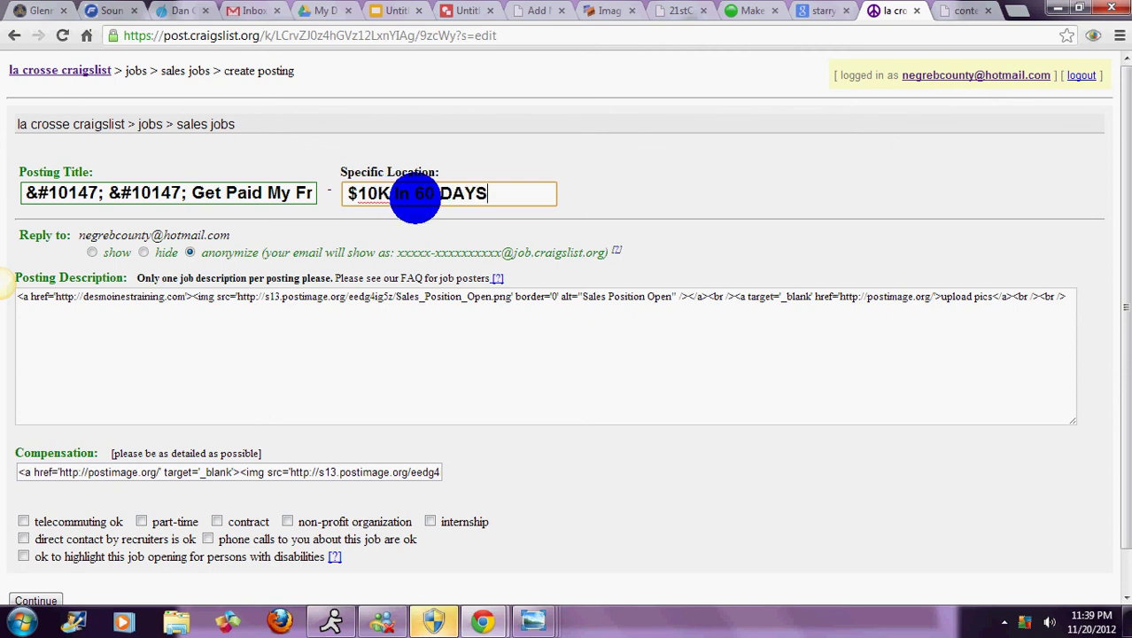
key(ctrl+a)
right_click(414, 198)
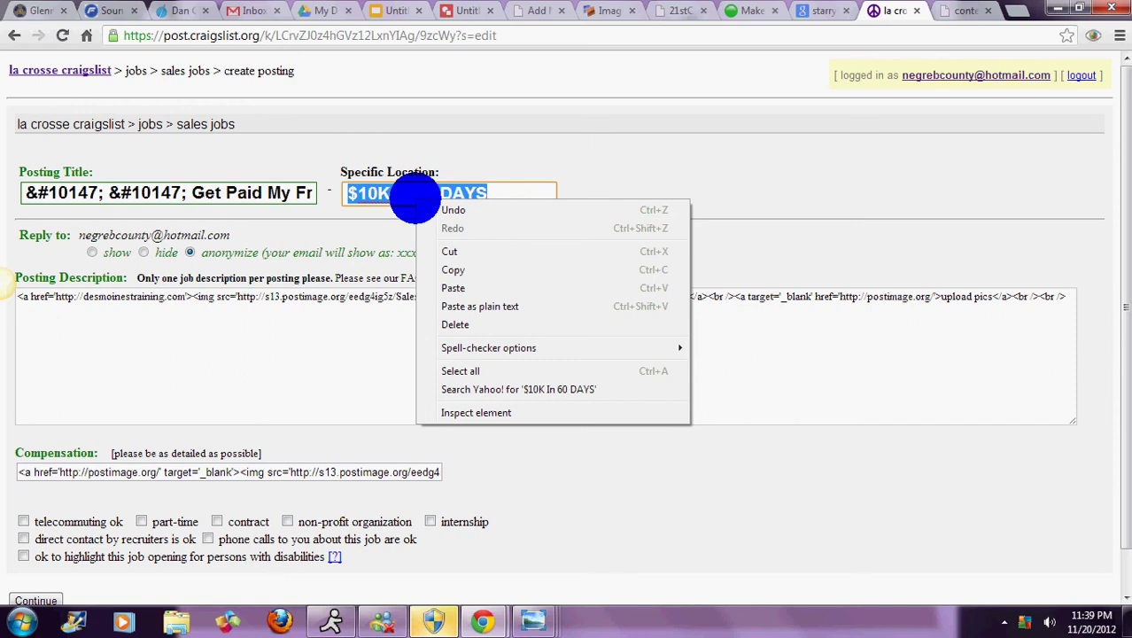
click(466, 263)
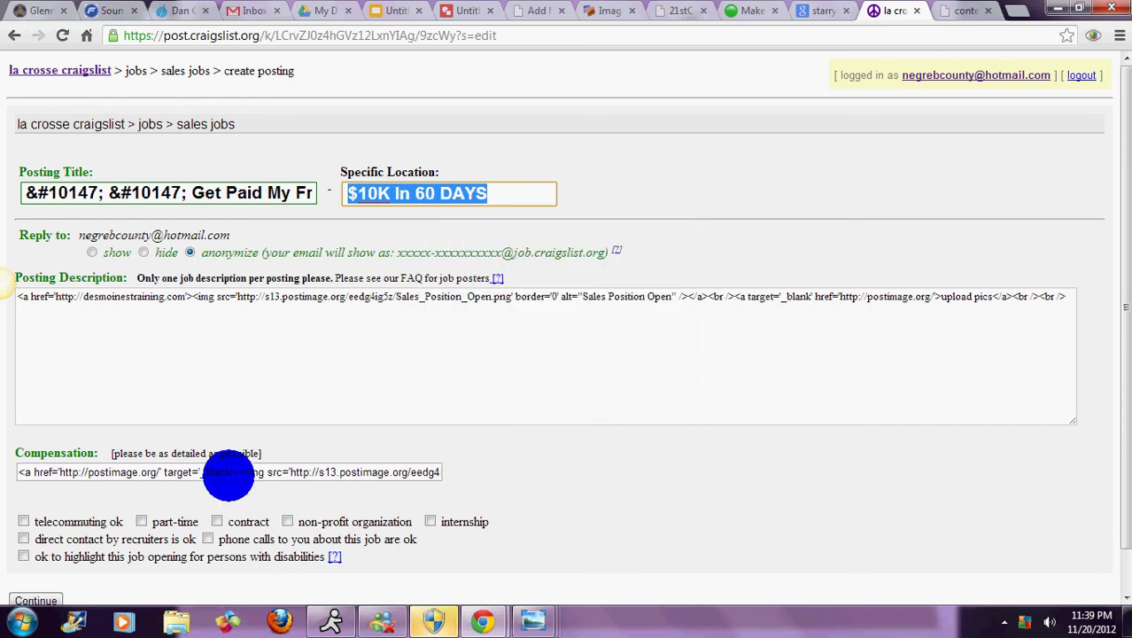
Replace the HTML in the Compensation field with the copied "$10K In 60 DAYS".
click(228, 475)
key(ctrl+a)
right_click(229, 476)
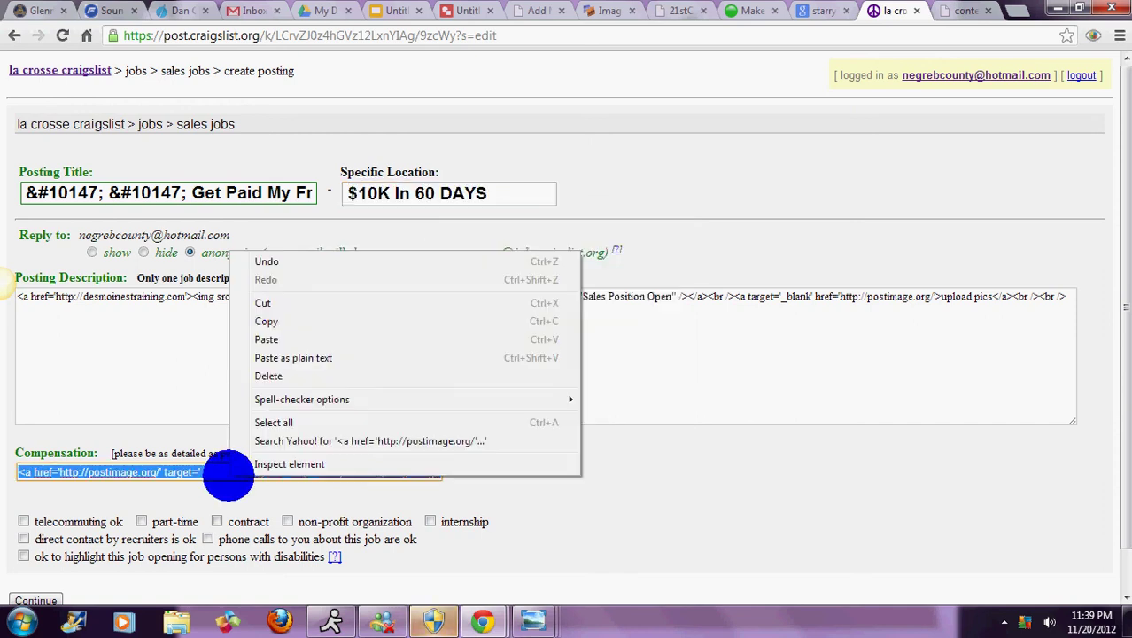
click(272, 339)
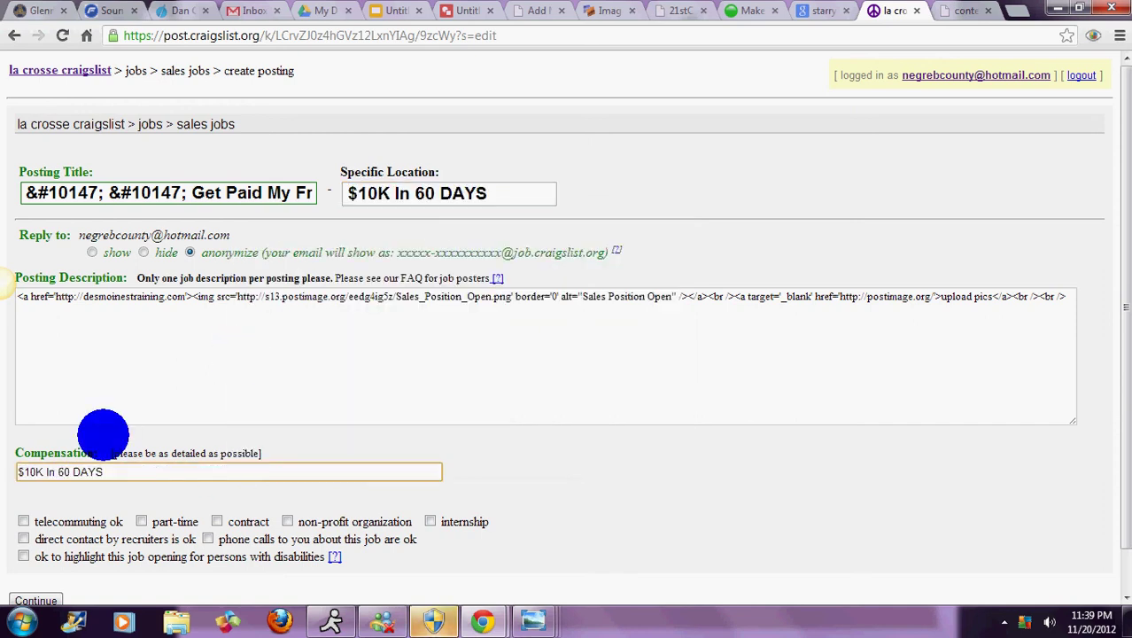
Allow telecommuting, direct recruiter contact, highlighting for persons with disabilities and phone calls about the job, and continue to the ad preview.
click(23, 521)
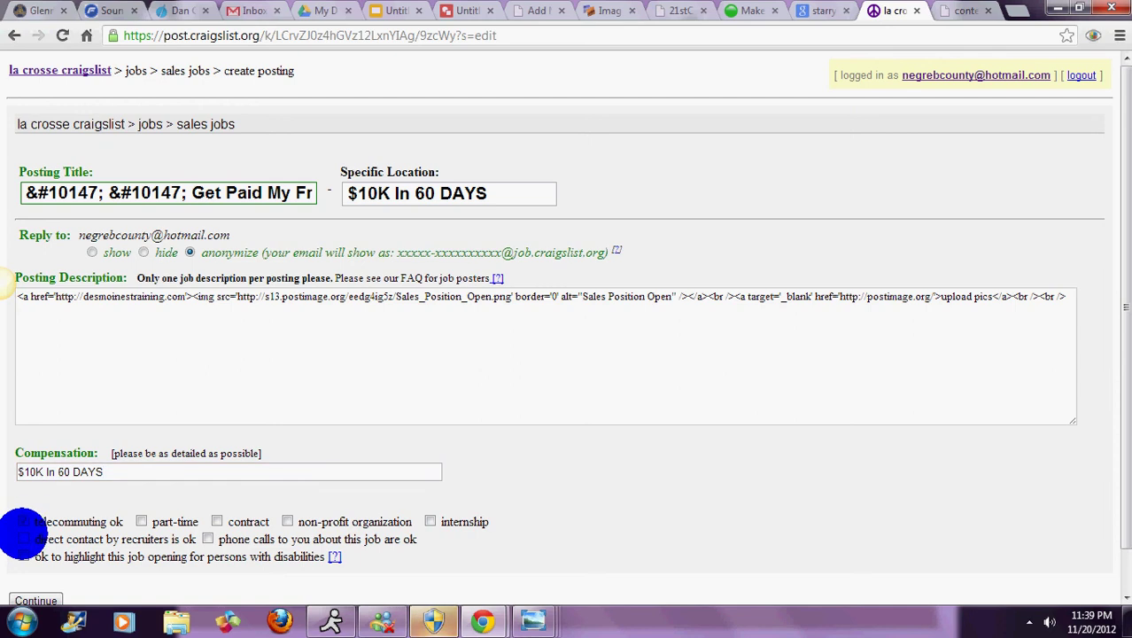
click(23, 538)
click(23, 556)
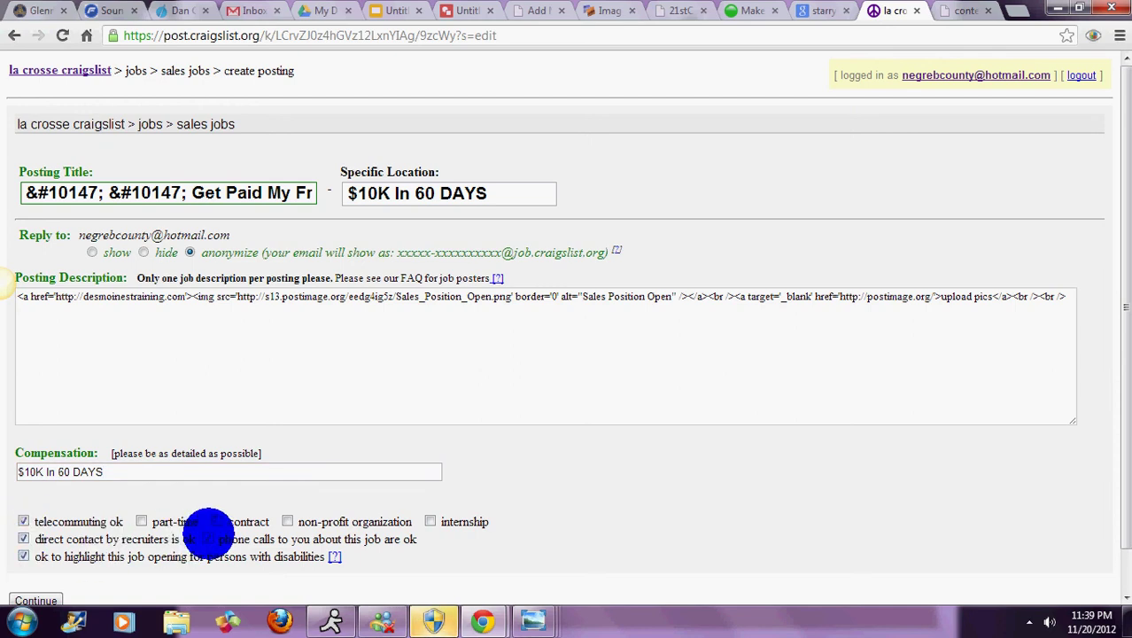
click(208, 539)
click(45, 598)
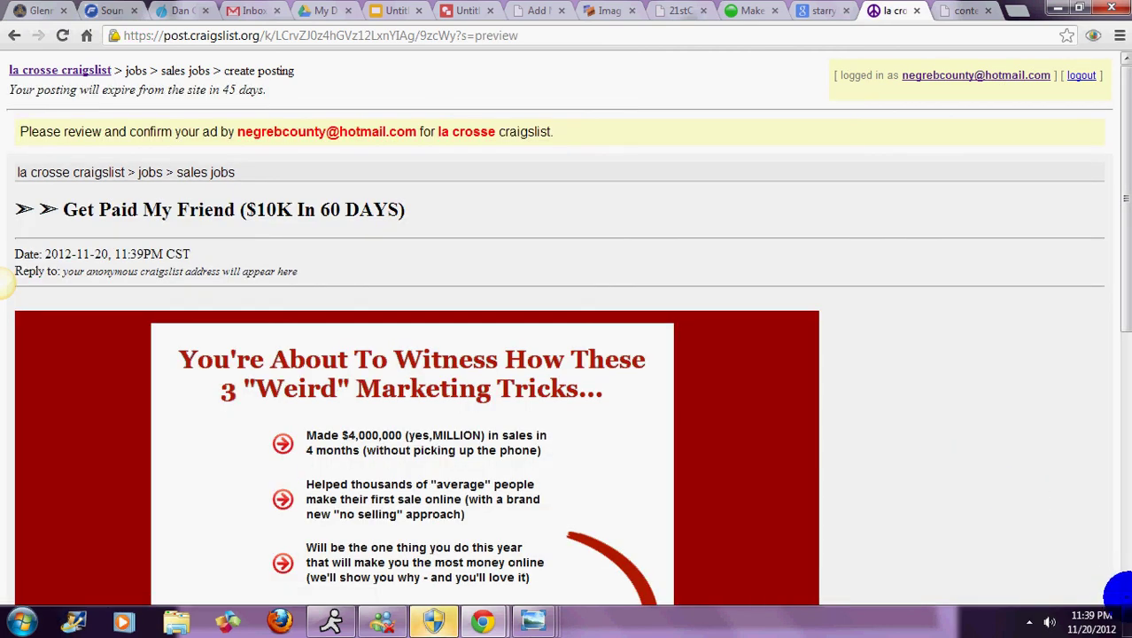
Review the previewed ad image to its lower end and switch to the "Where To Host Images" presentation slide.
scroll(1120, 591, down, 3)
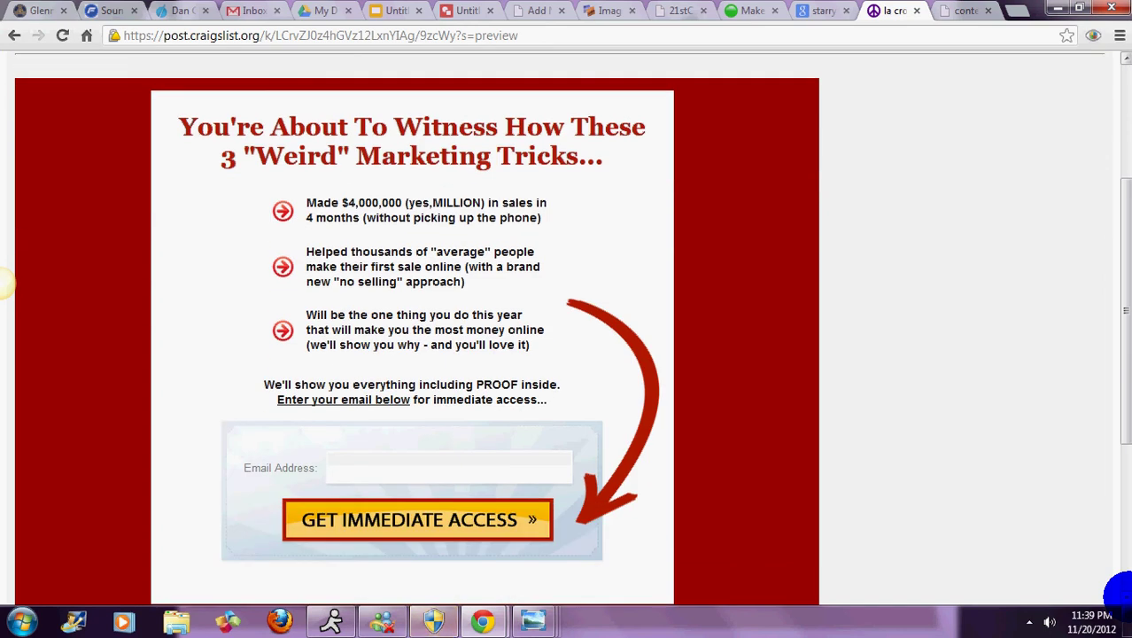
scroll(1120, 591, down, 1)
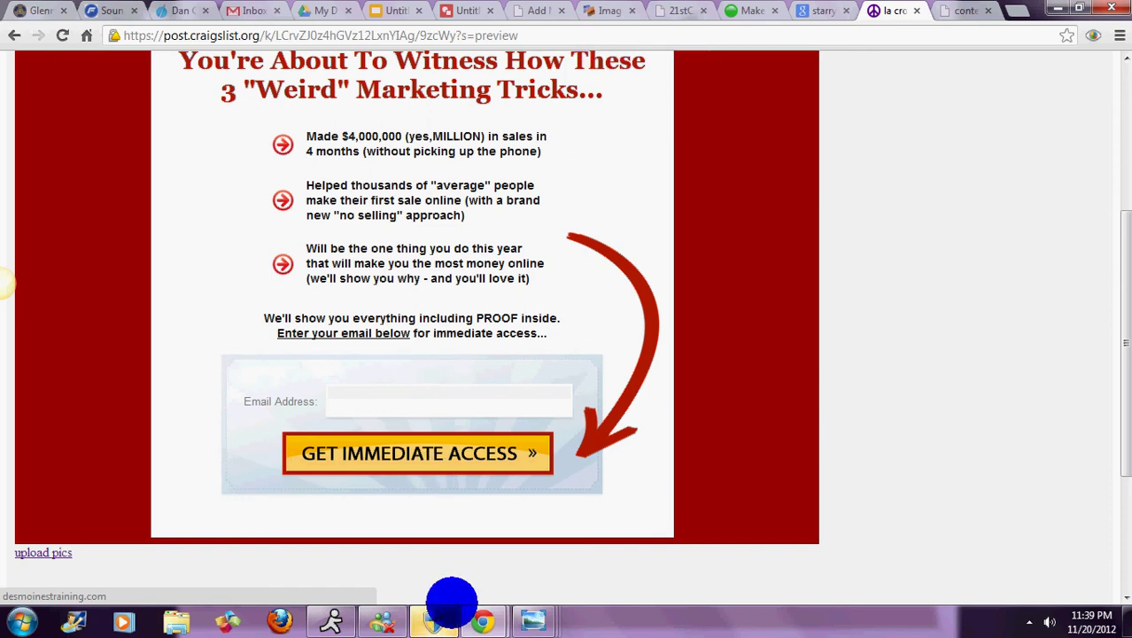
click(483, 621)
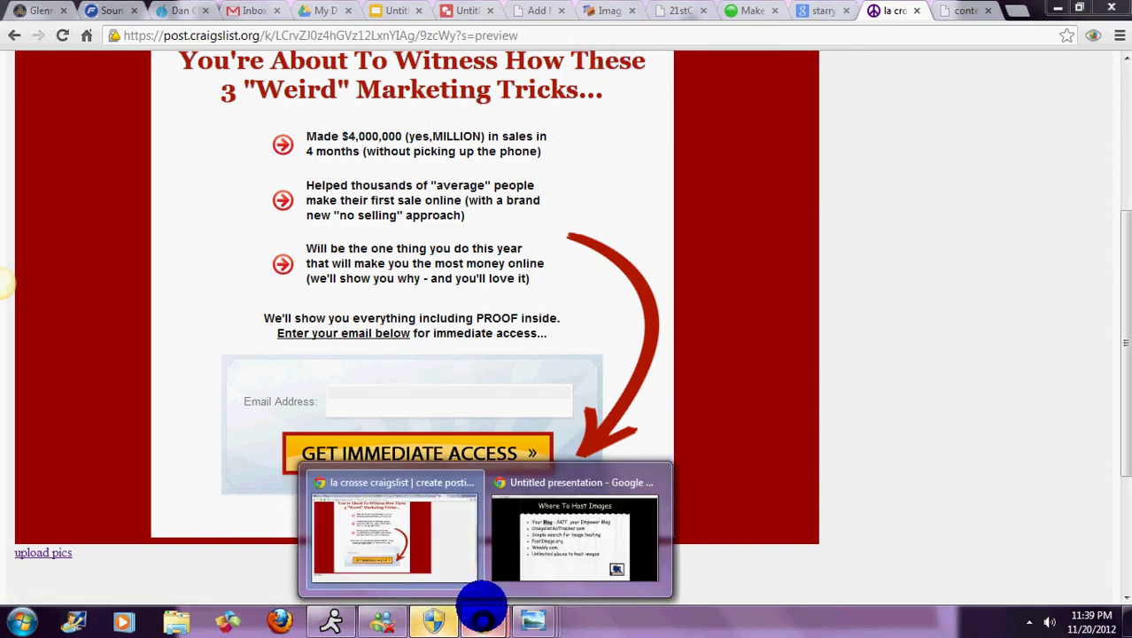
click(563, 538)
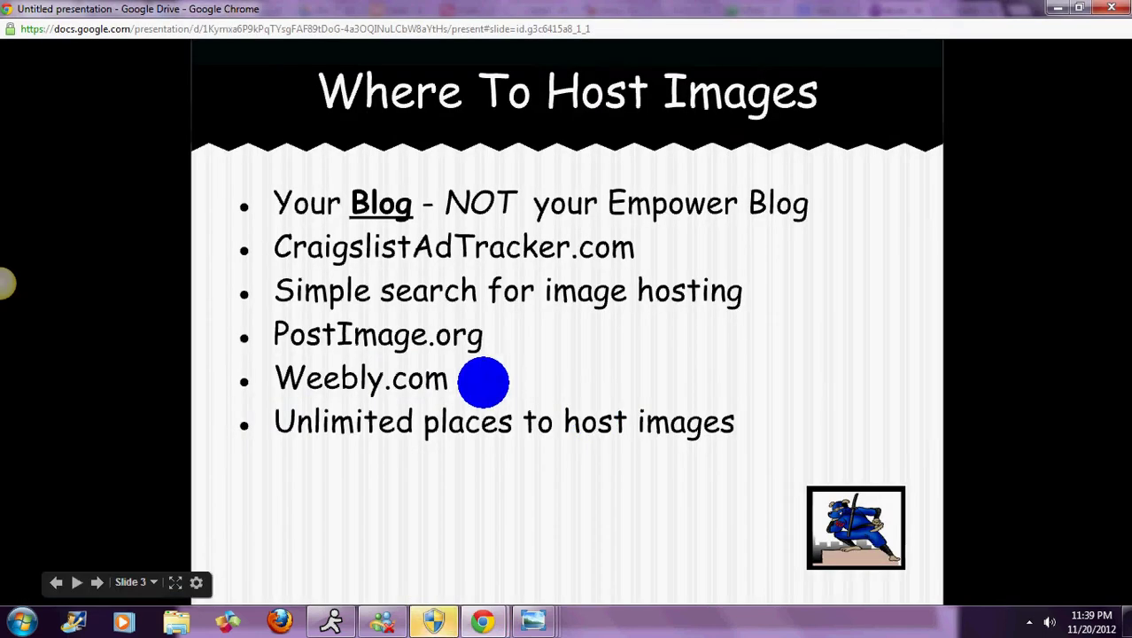
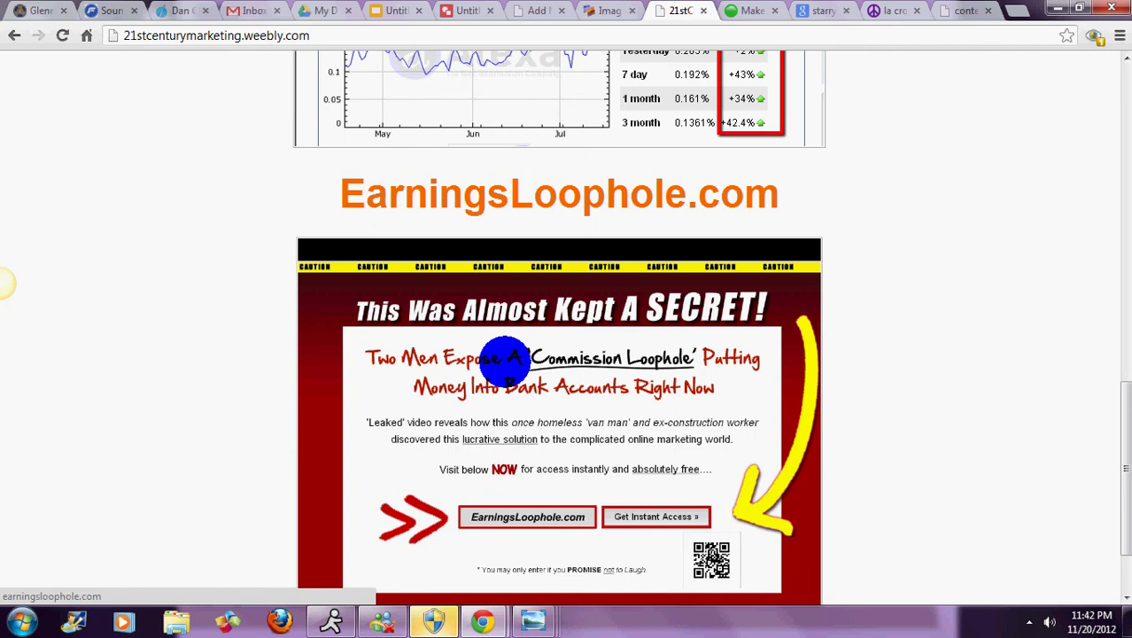
Copy the image URL of the EarningsLoophole.com ad on the Weebly page and return to the la crosse posting's edit form.
right_click(505, 358)
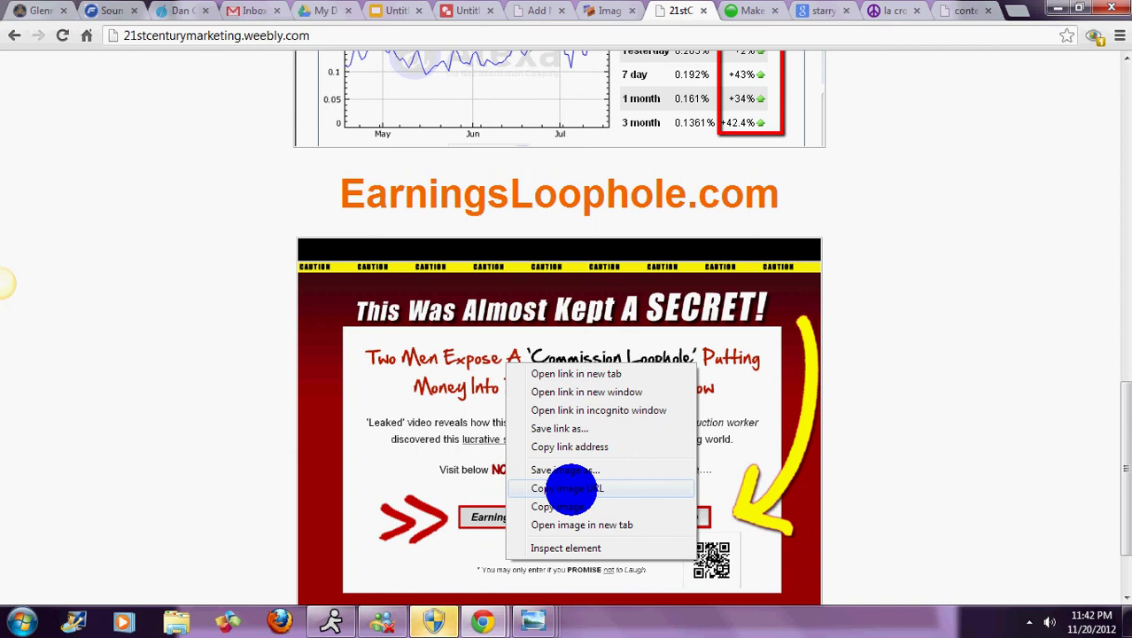
click(567, 488)
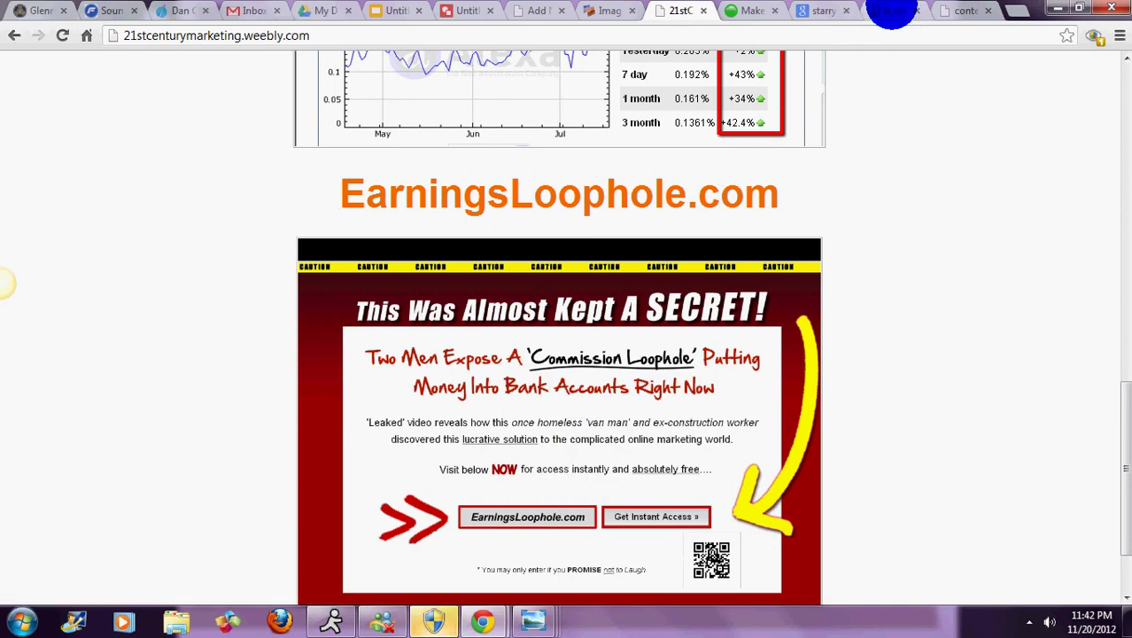
click(890, 10)
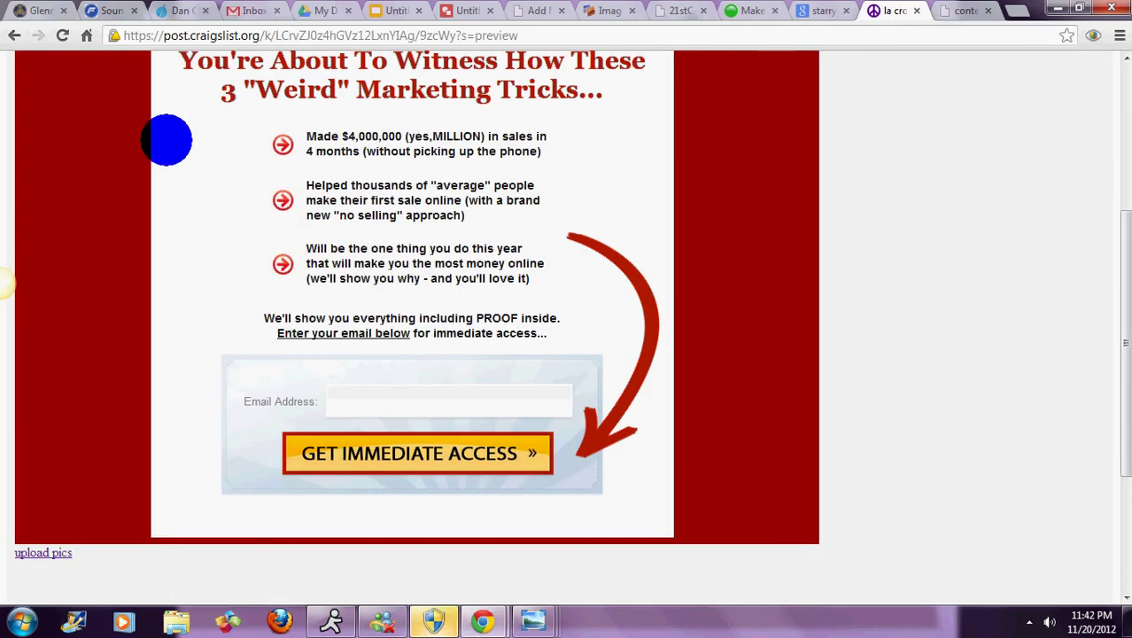
click(15, 35)
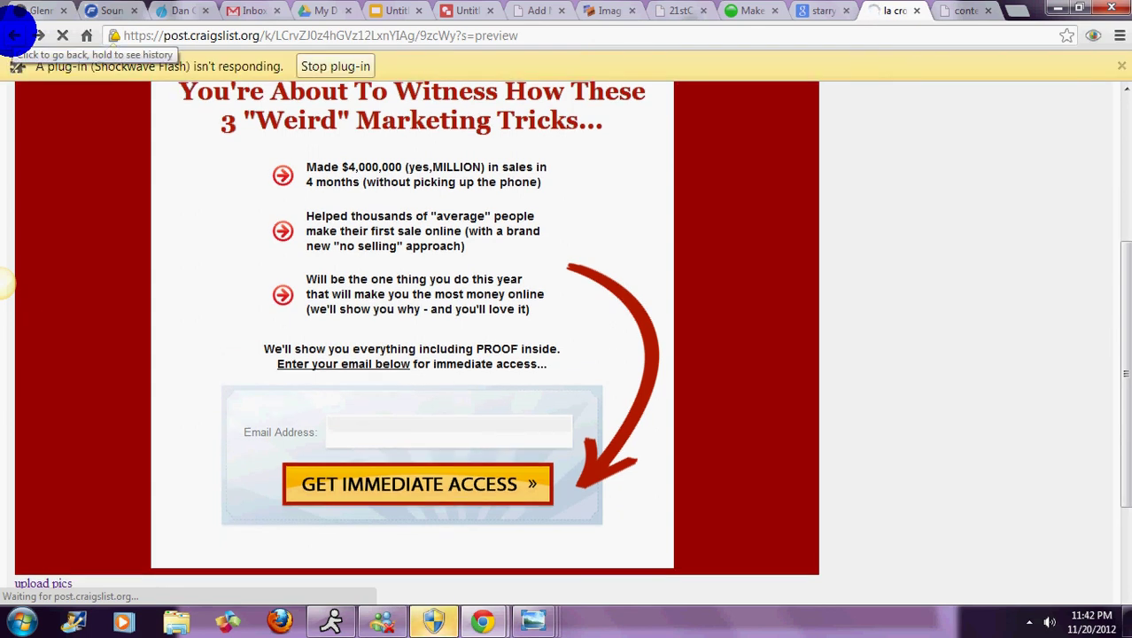
click(17, 34)
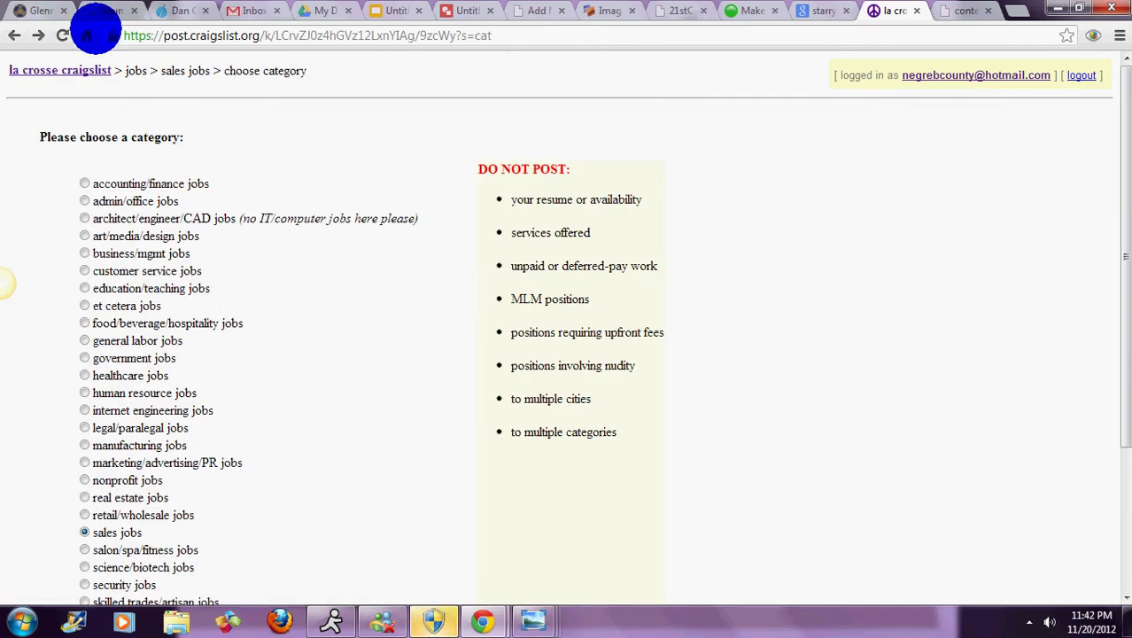
click(39, 34)
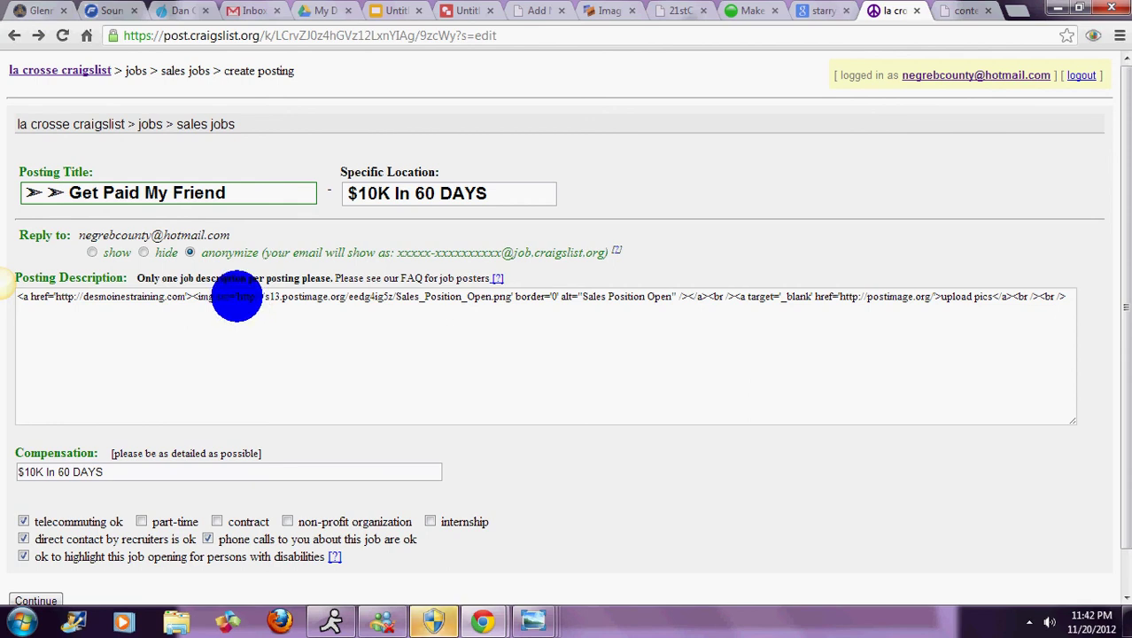
Replace everything after "img src='" in the Posting Description with the copied Weebly image URL and a double quote, and preview the ad.
drag(236, 297, 641, 284)
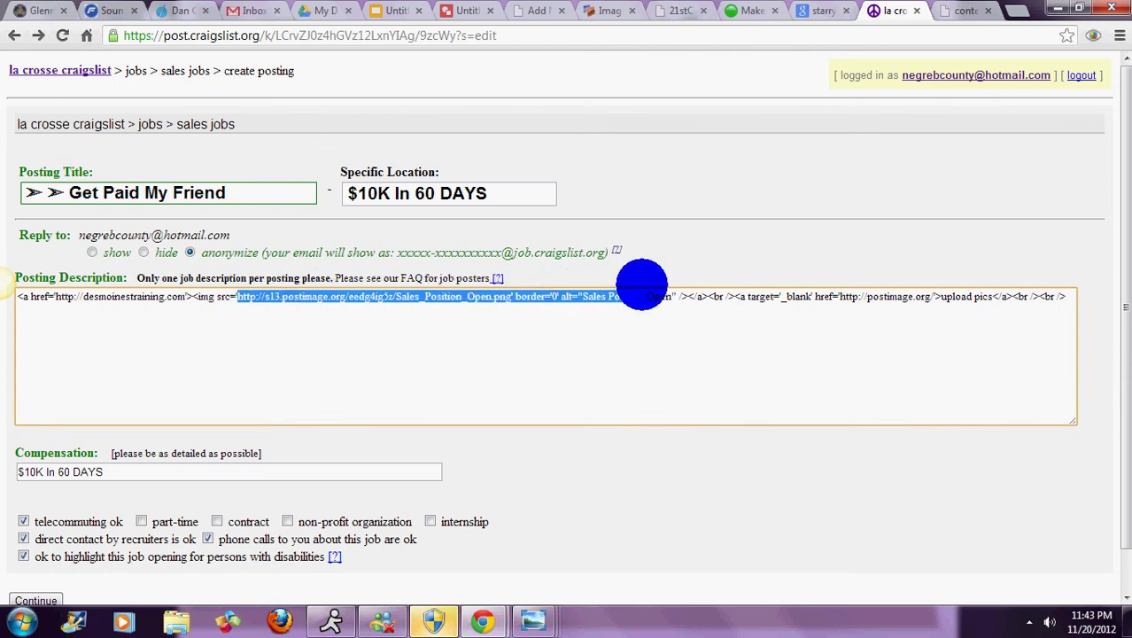
drag(641, 284, 1086, 293)
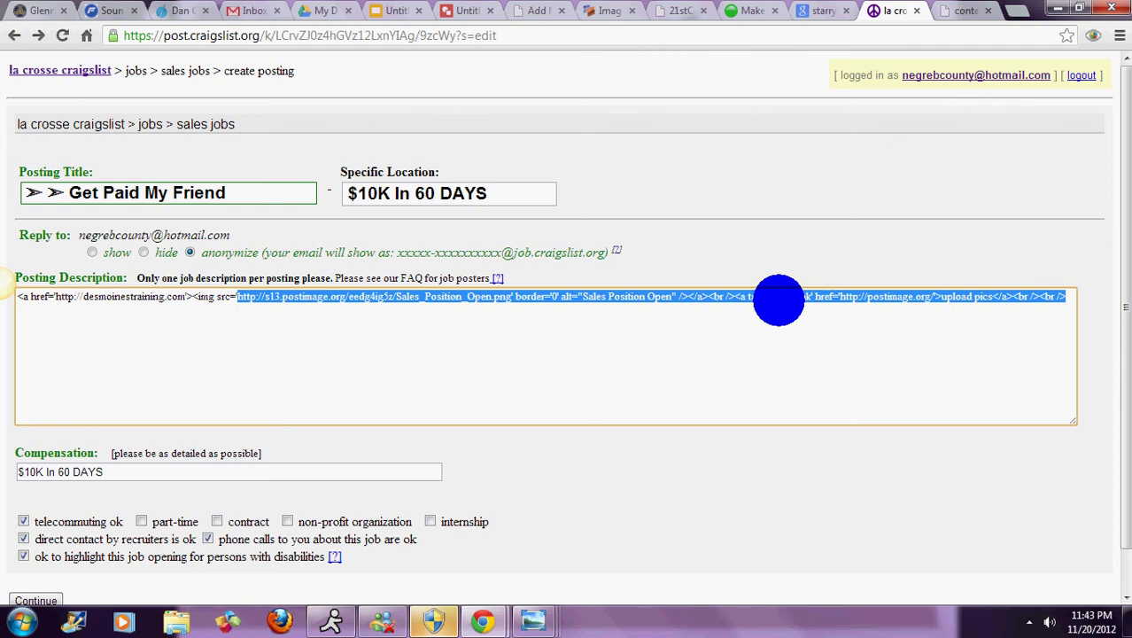
right_click(779, 300)
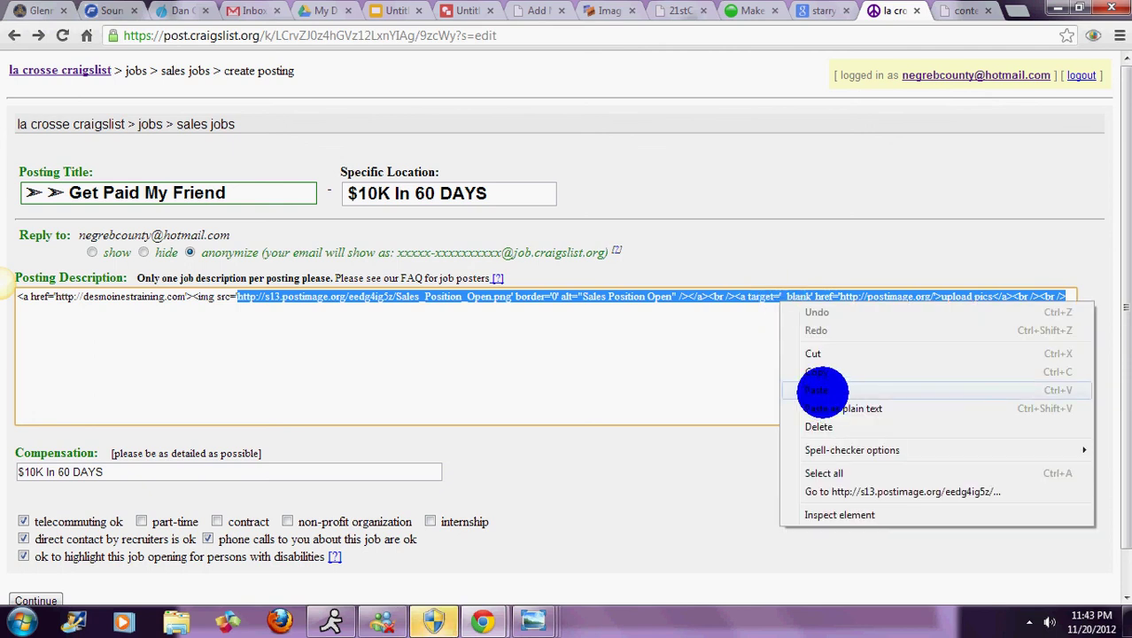
click(821, 391)
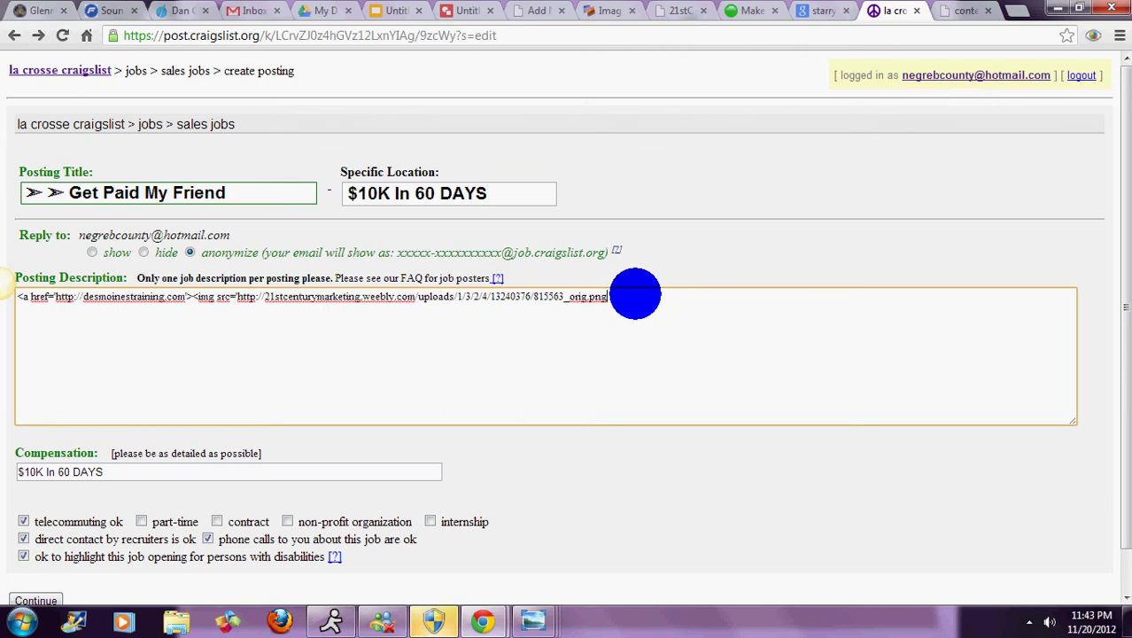
text(")
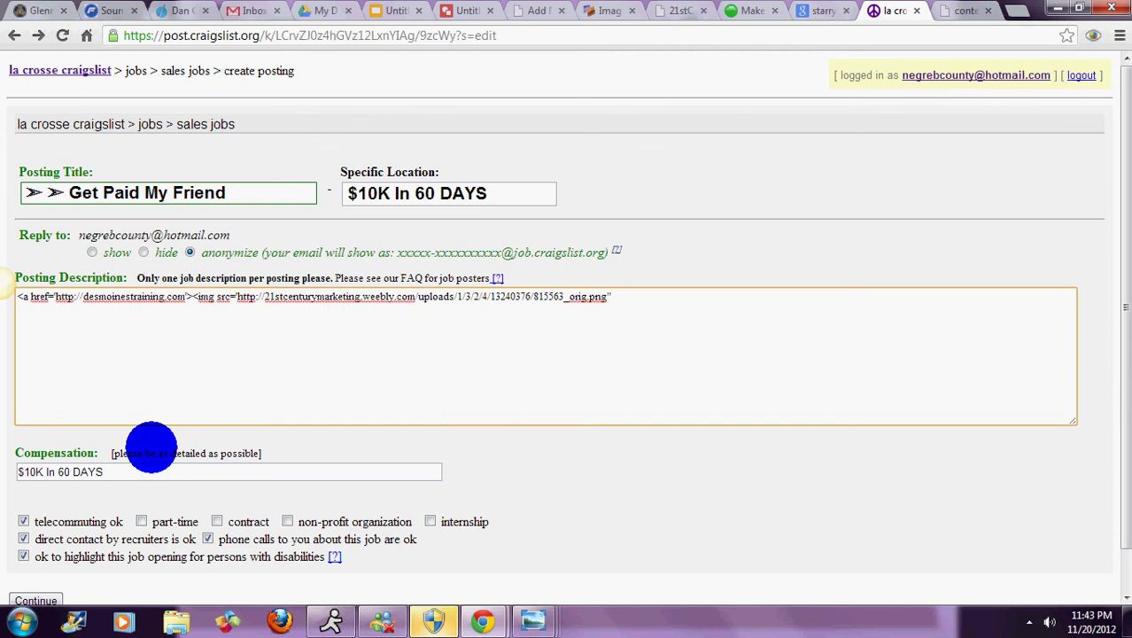
click(51, 589)
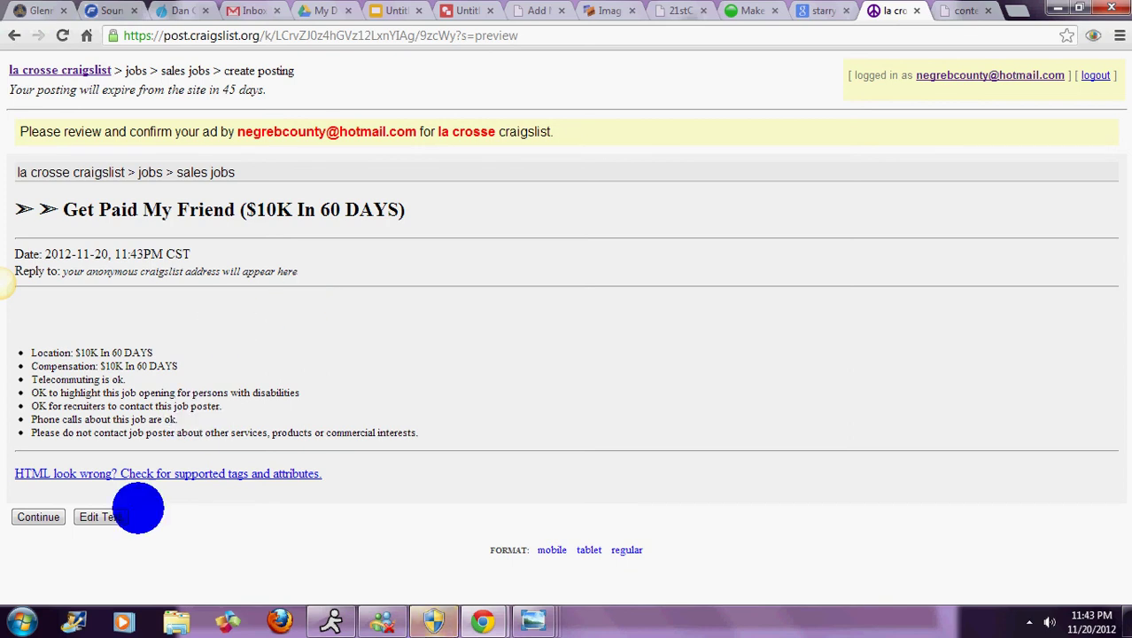
Reopen the ad text, insert ">" directly after ".png" in the description's image code, and preview the ad again.
click(108, 518)
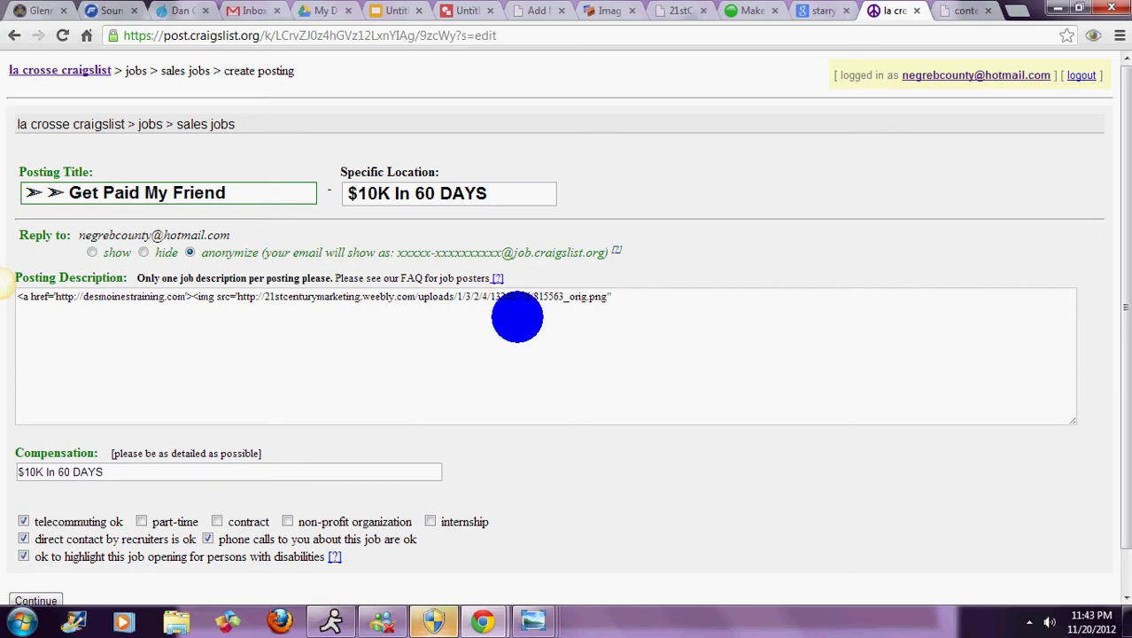
click(603, 295)
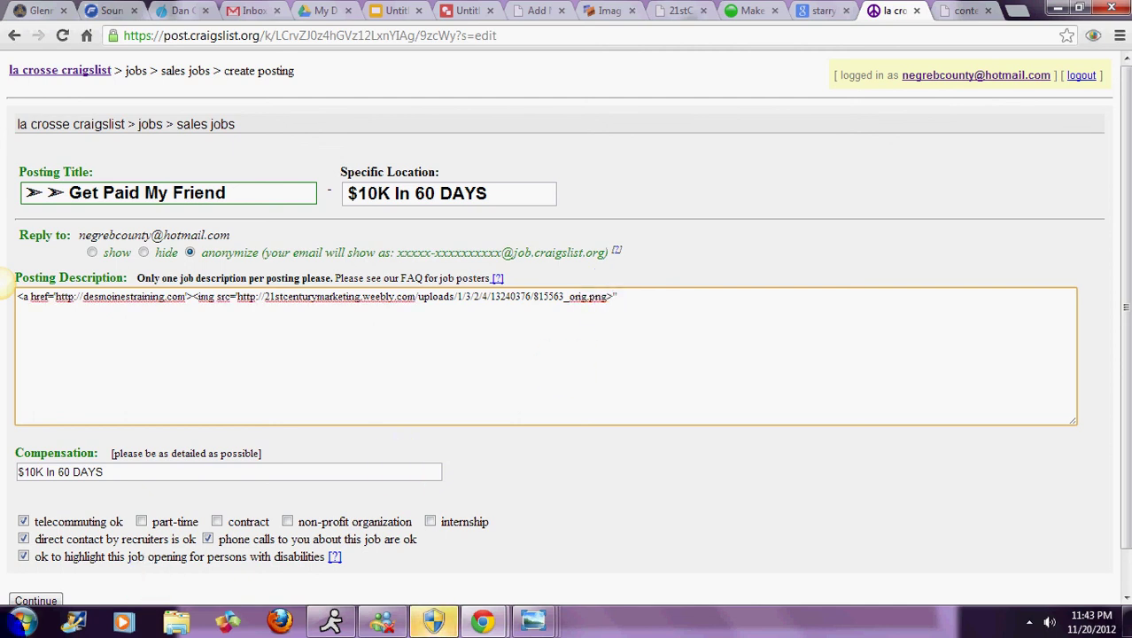
click(39, 599)
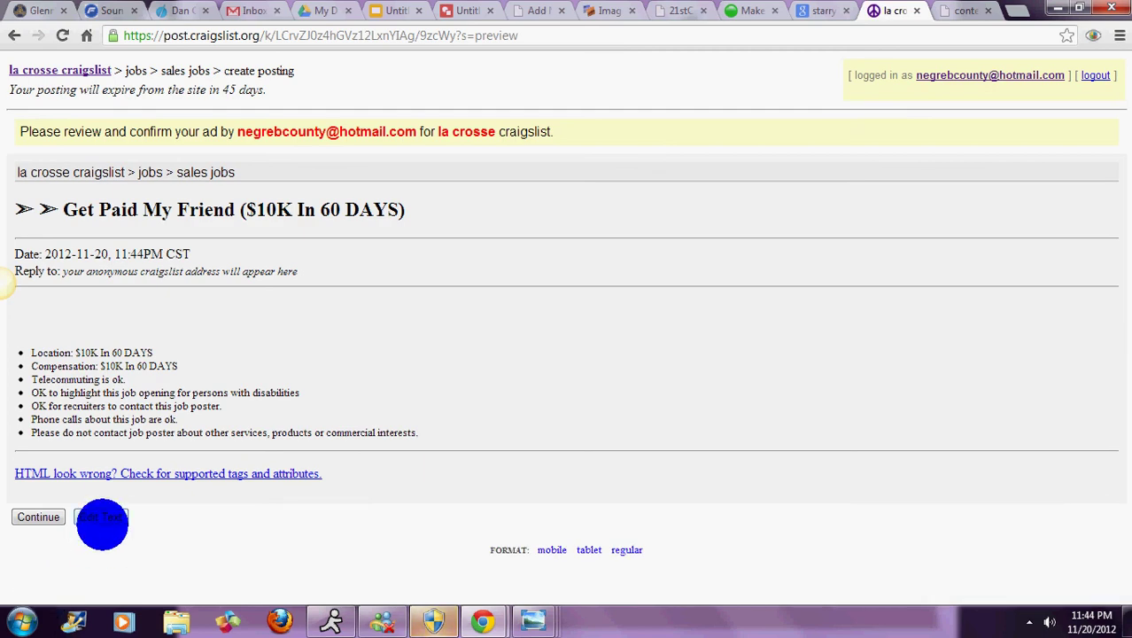
Reopen the ad text, correct the end of the description's image code so it reads '.png">', and preview the ad.
click(103, 517)
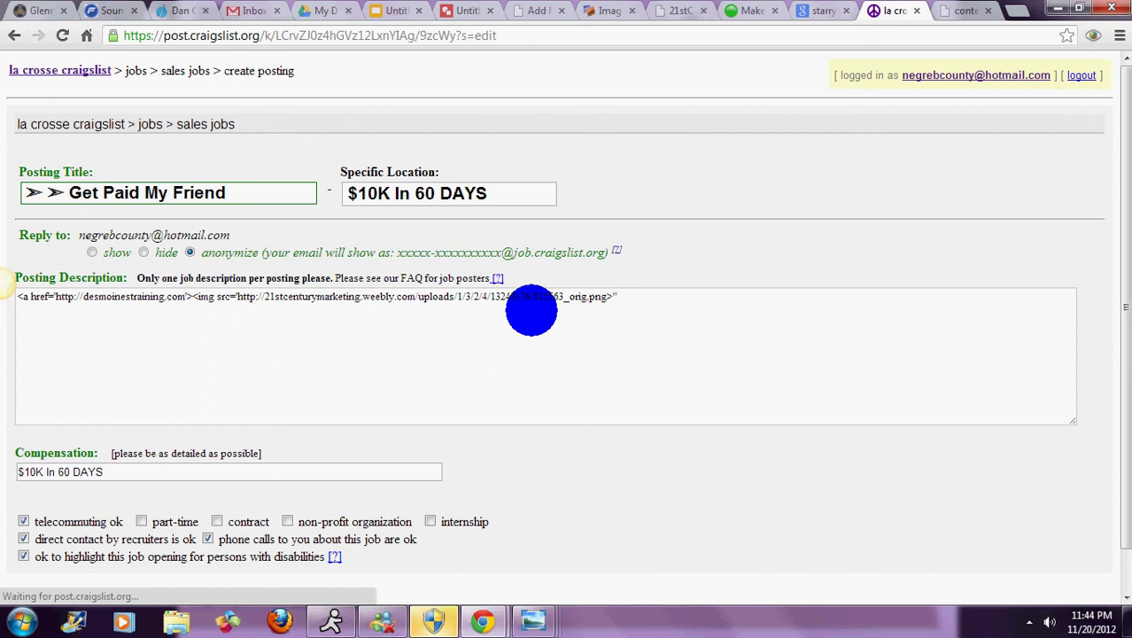
click(624, 293)
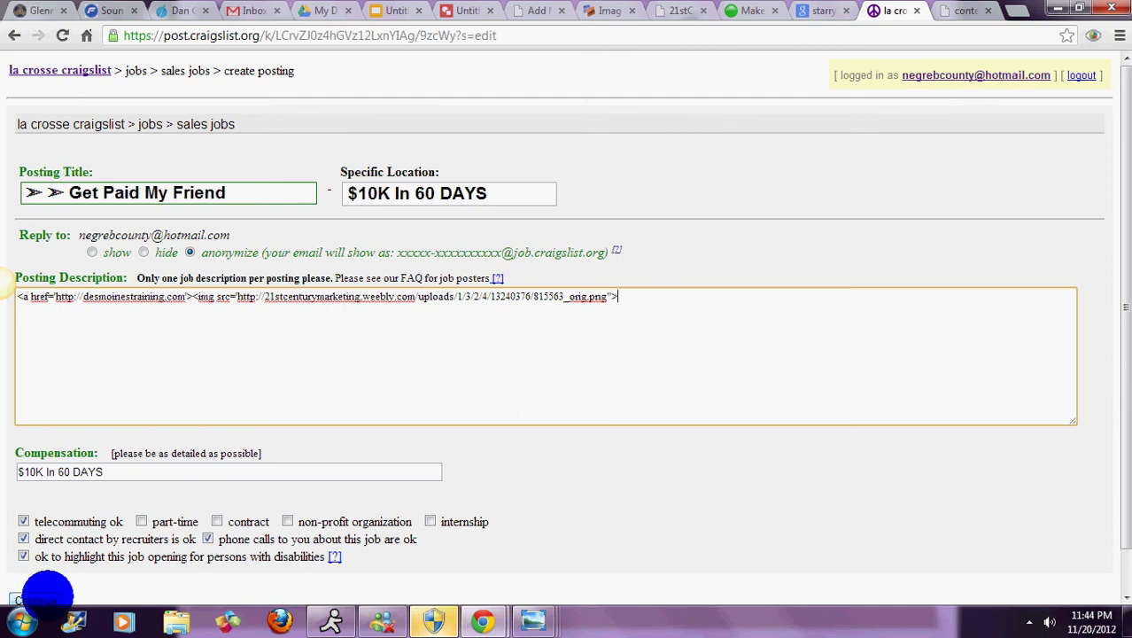
click(40, 598)
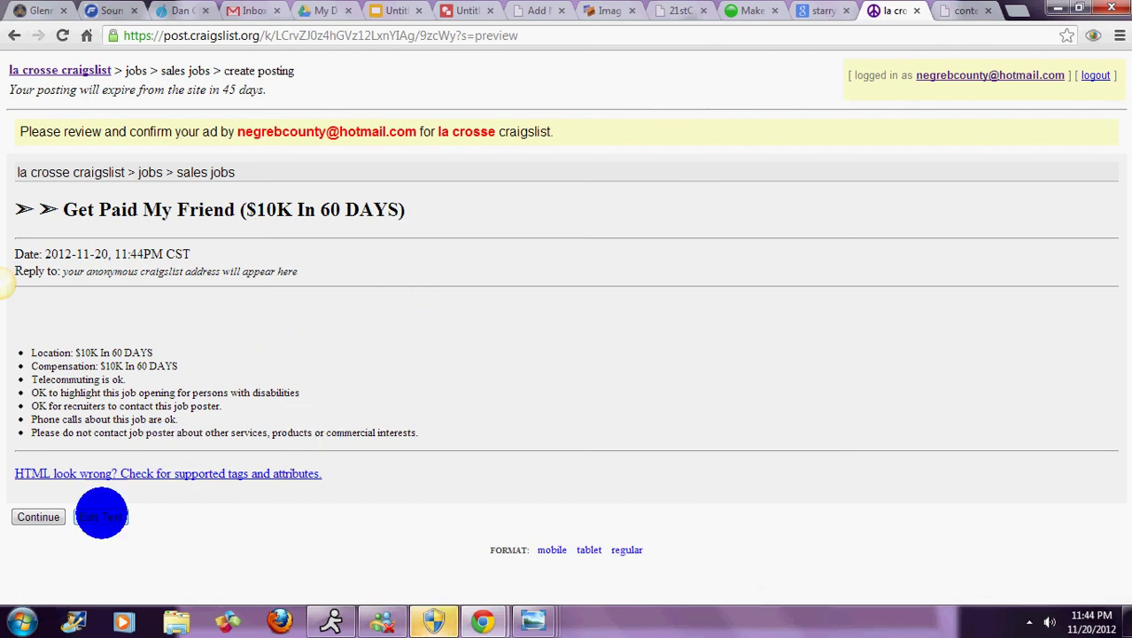
Reopen the ad text, replace the single quote after "img src=" with a double quote, and preview the ad.
click(101, 516)
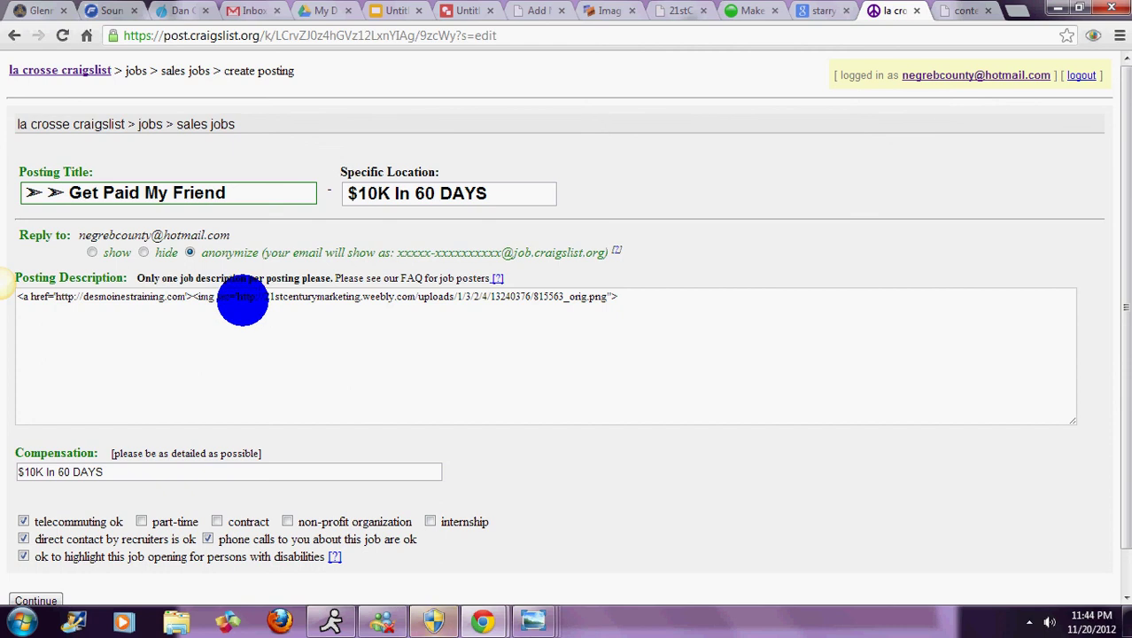
click(235, 296)
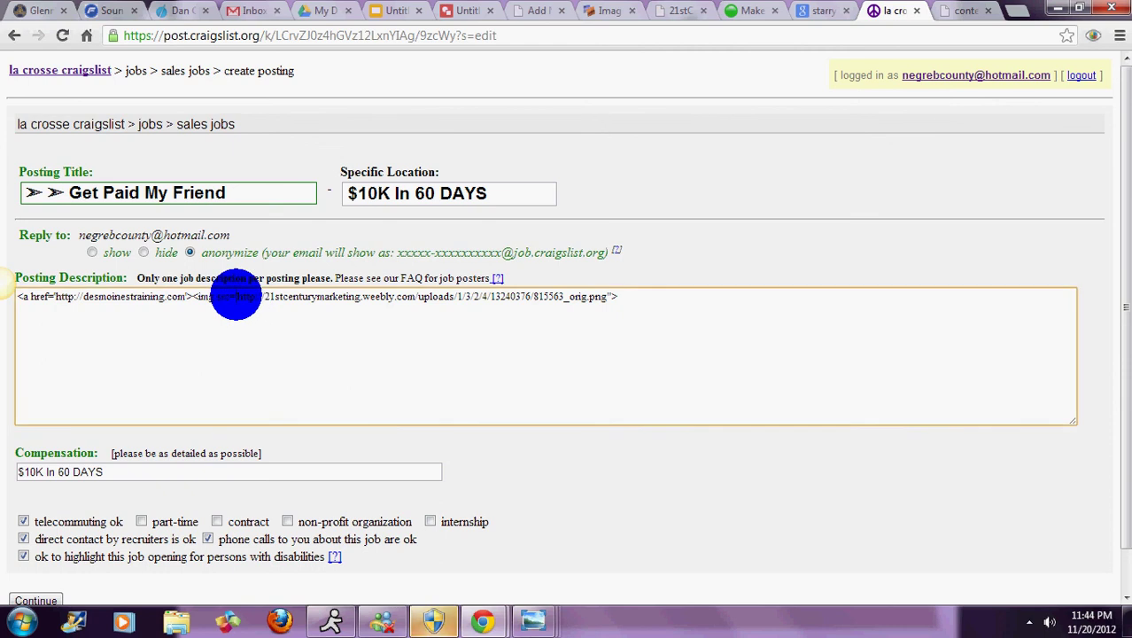
key(BackSpace)
text(")
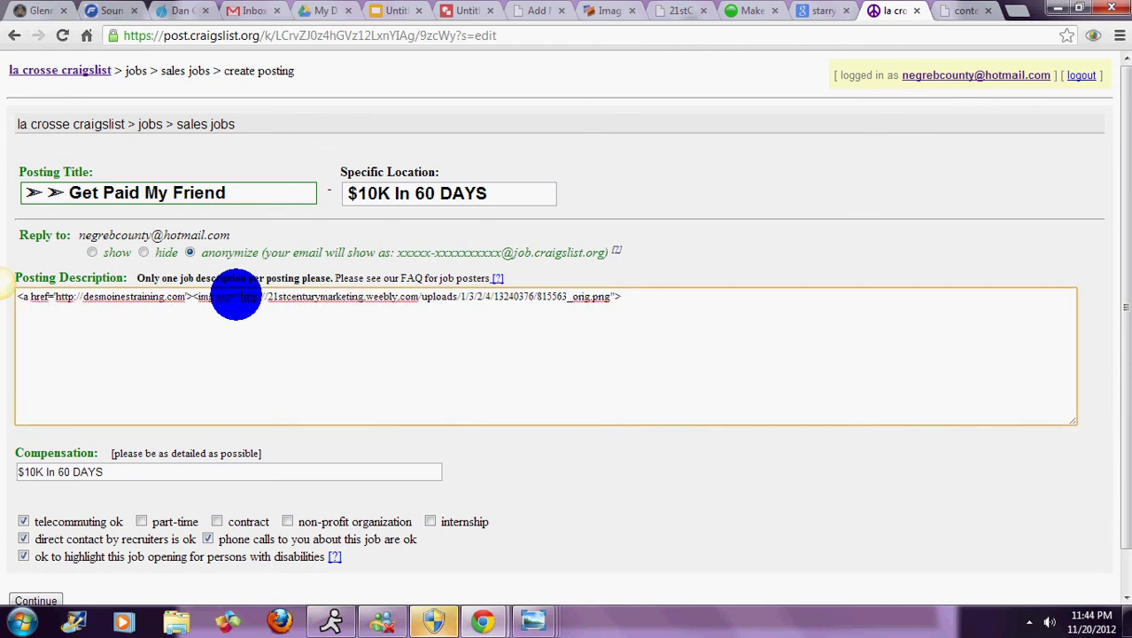
key(BackSpace)
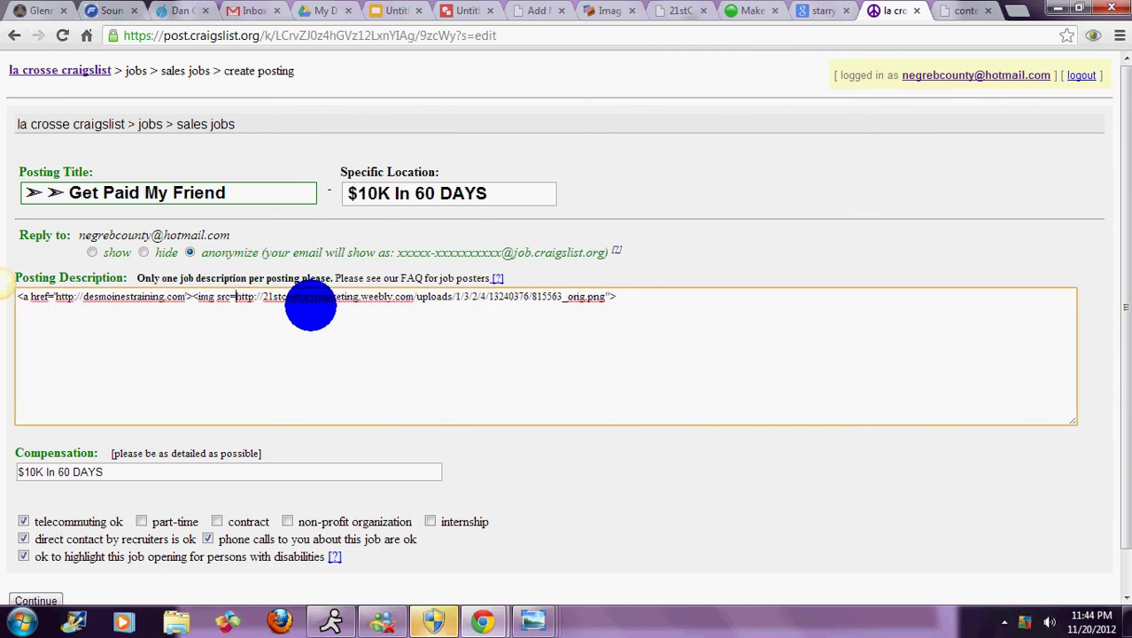
text(")
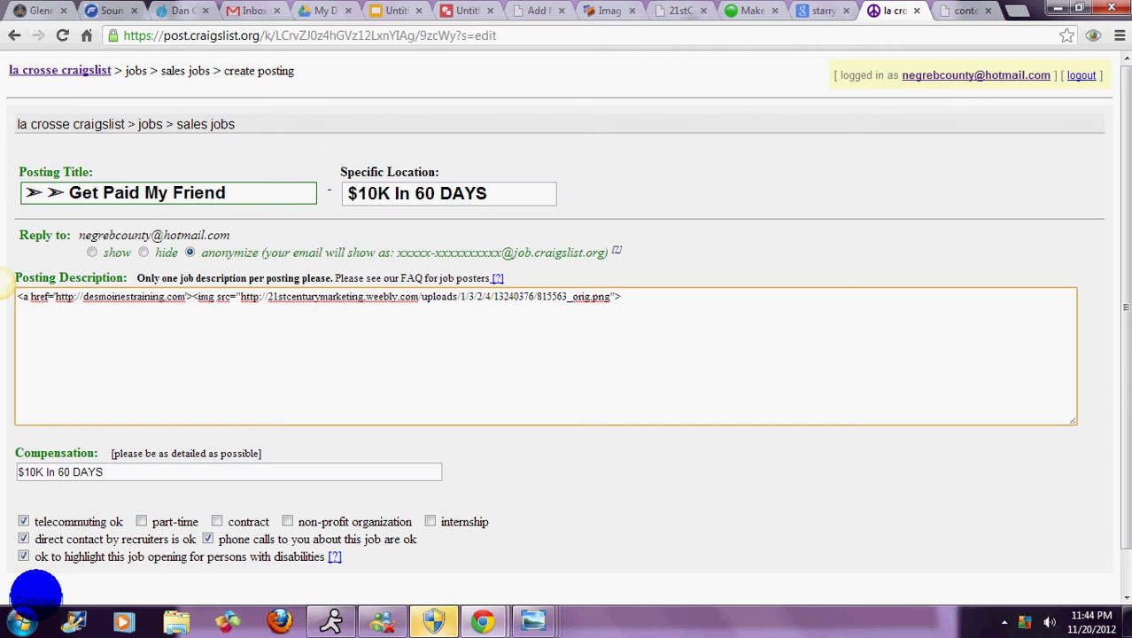
click(36, 591)
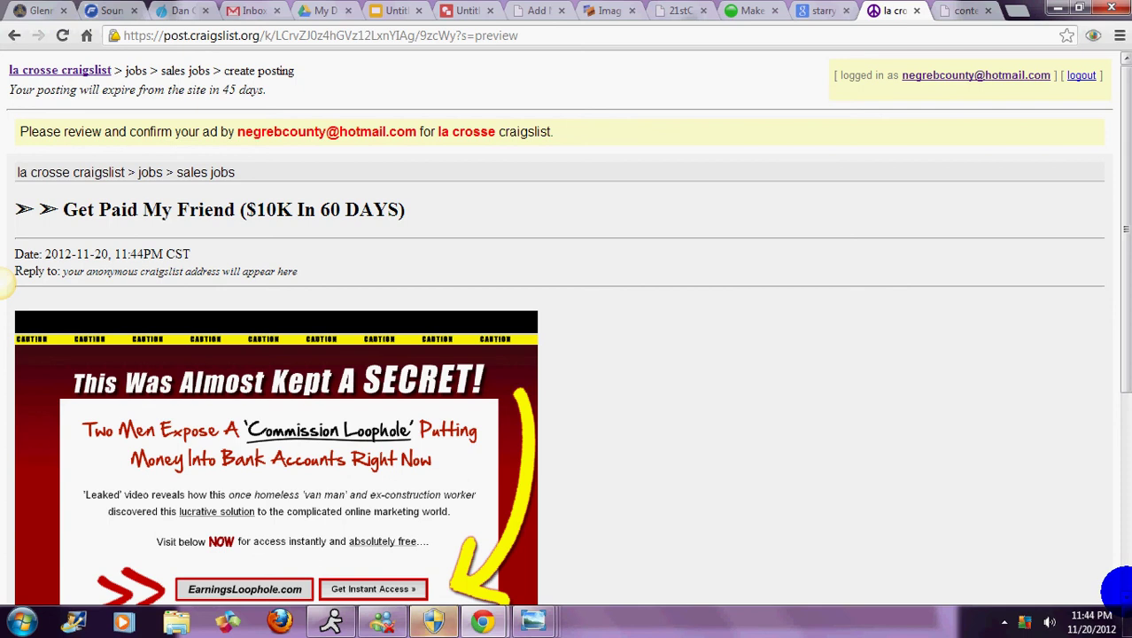
Review the ad image in the preview and follow its link to test that the ad is clickable.
scroll(1118, 589, down, 3)
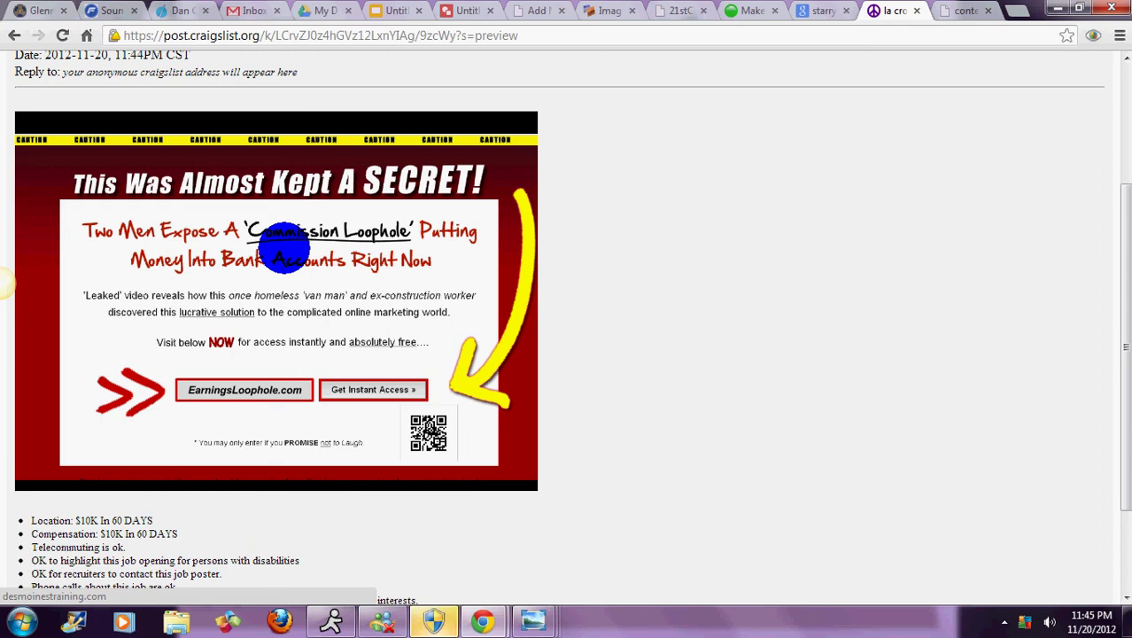
click(283, 248)
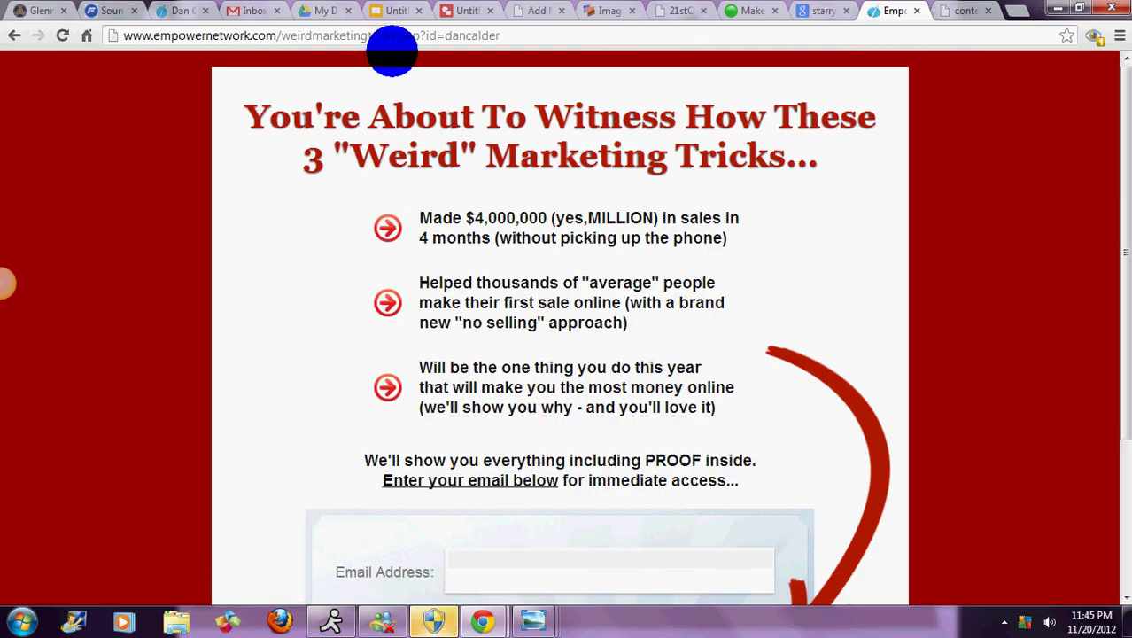
Switch to the running slide presentation and show its title slide, "How to Make "Clickable" Craigslist Ads".
click(390, 11)
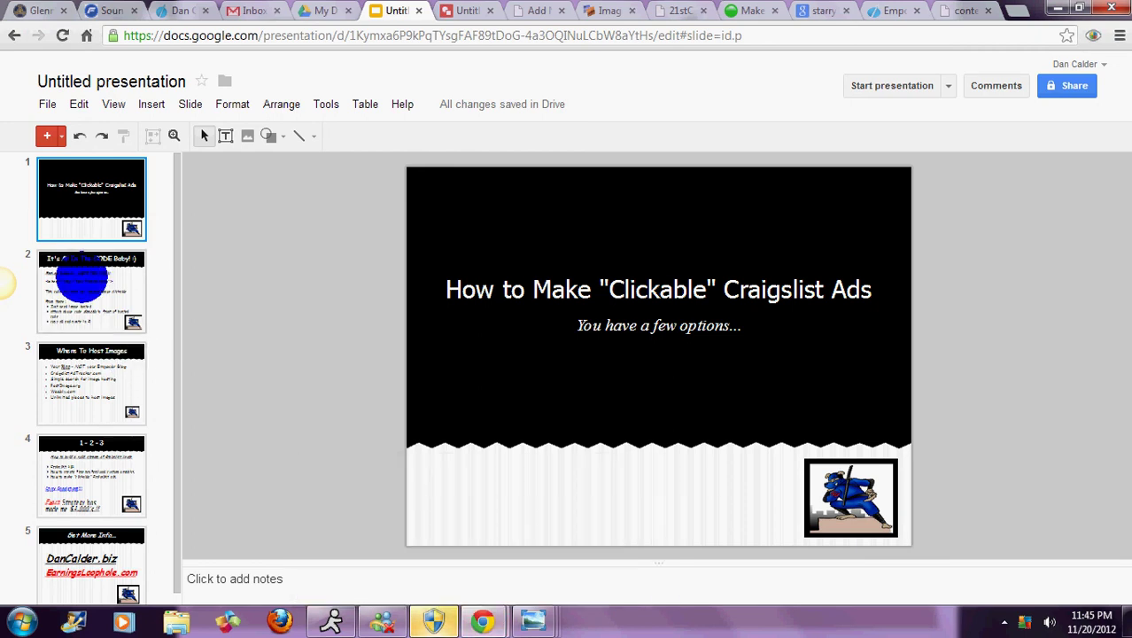
click(81, 278)
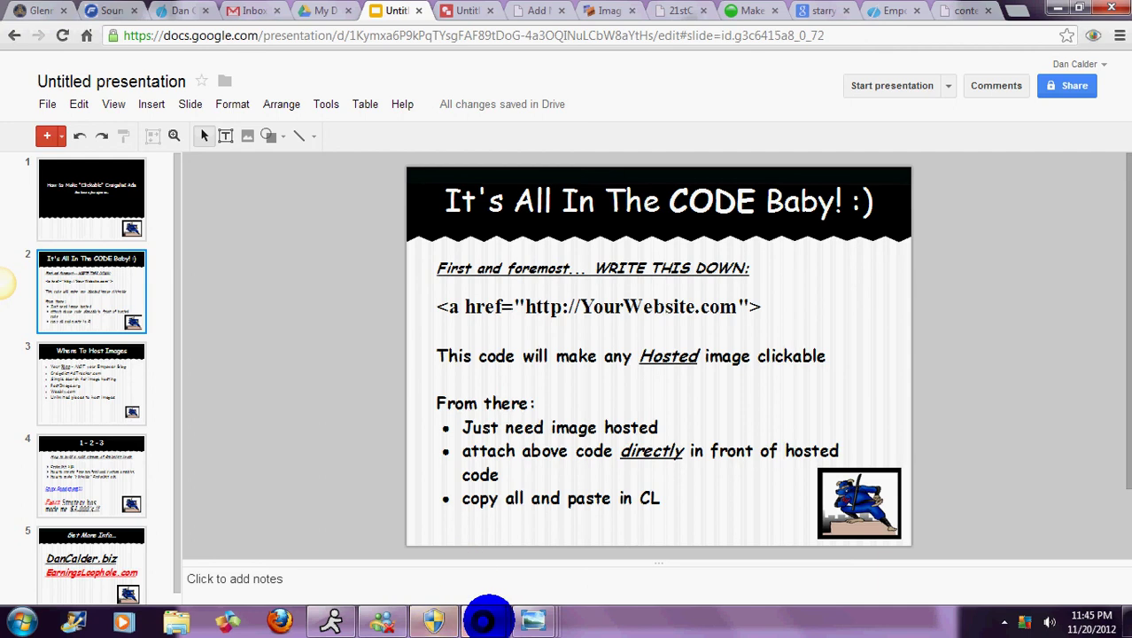
mouse_move(486, 619)
click(538, 534)
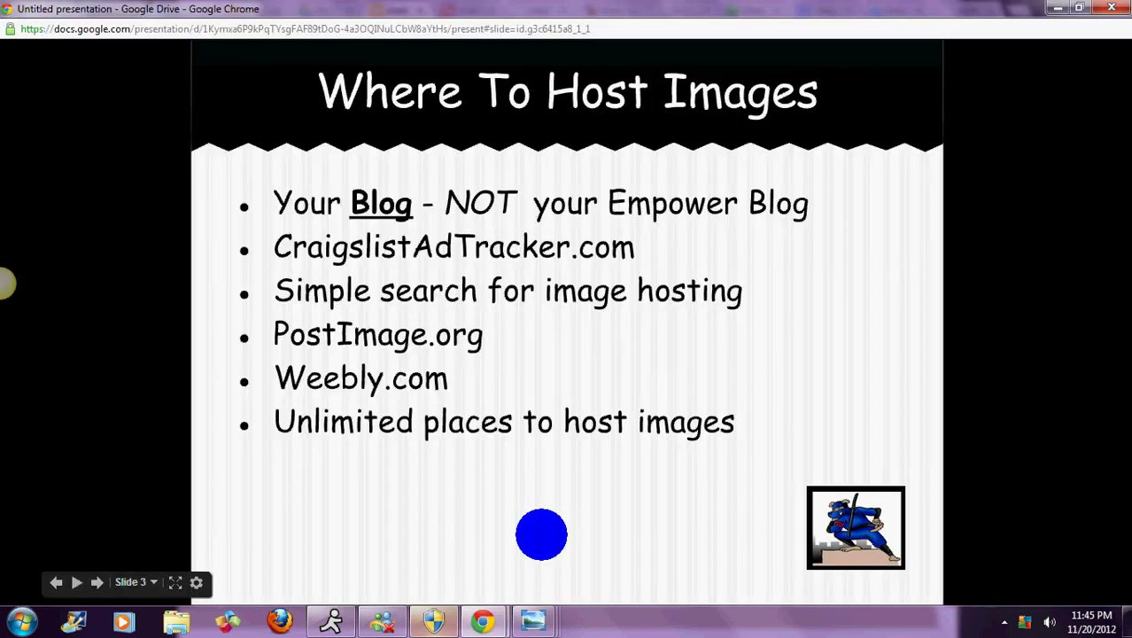
click(155, 582)
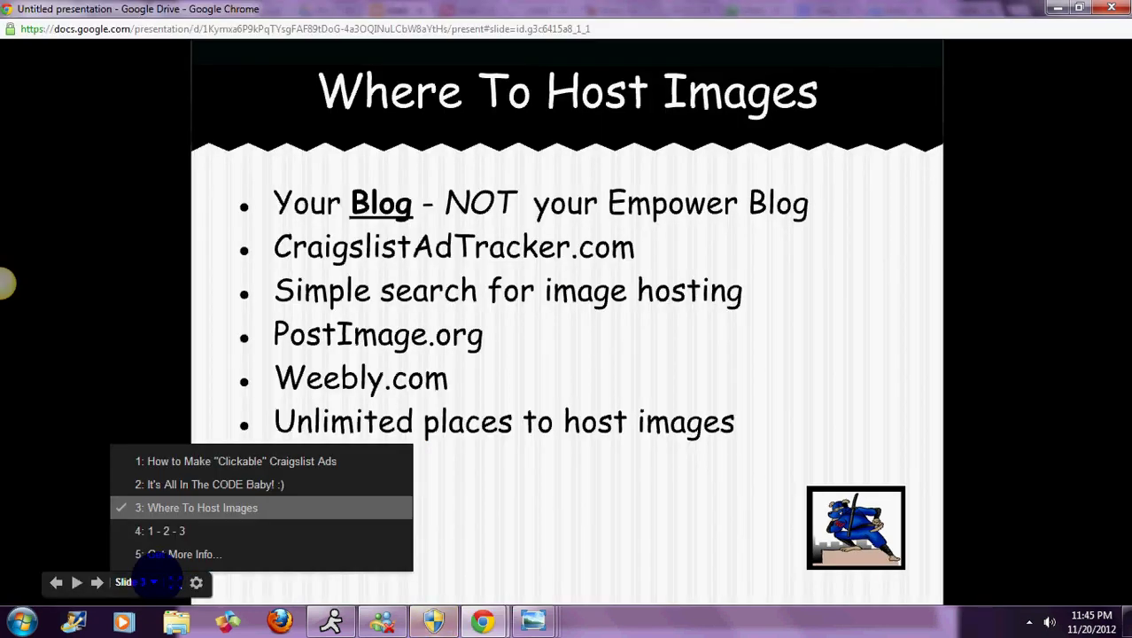
click(214, 462)
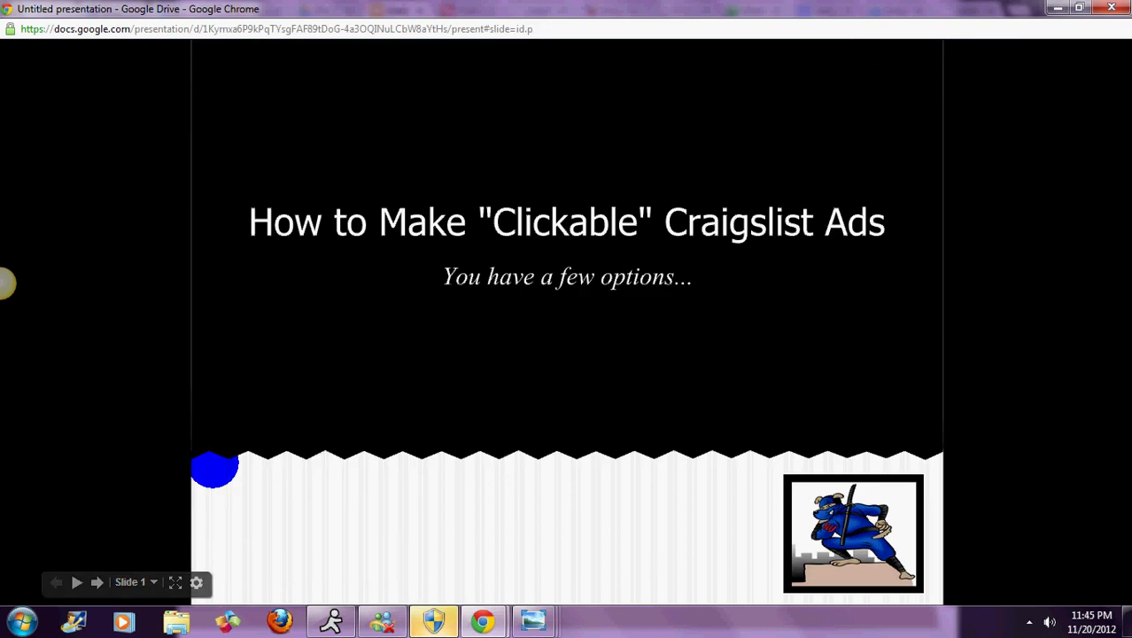
Present the "It's All In The CODE Baby! :)" slide, followed by the "1 - 2 - 3" slide.
click(134, 581)
click(187, 484)
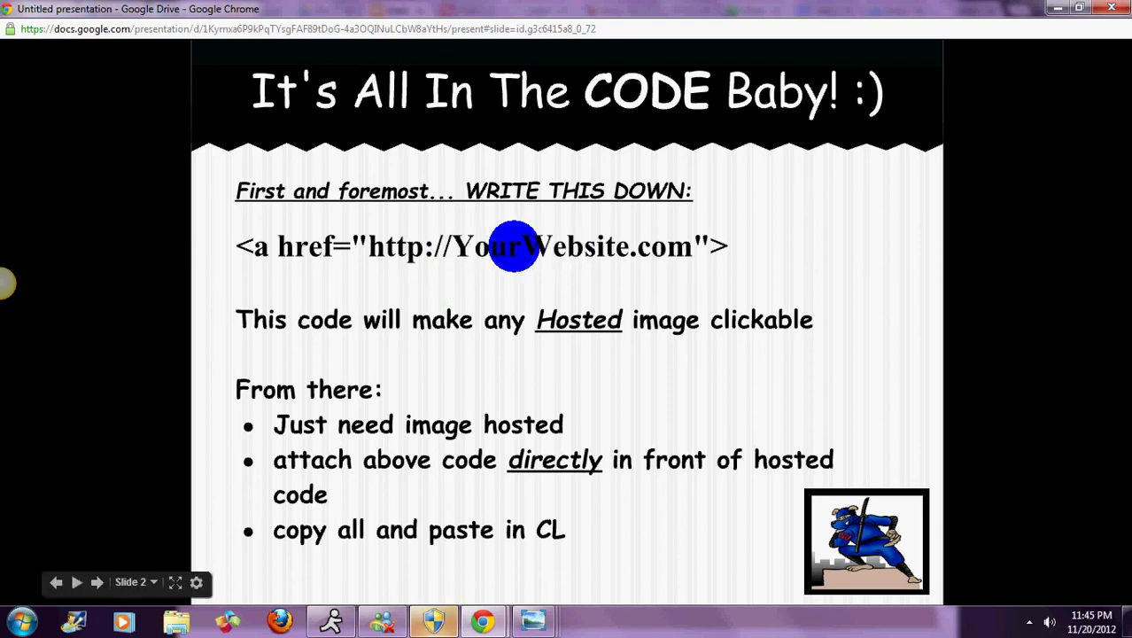
click(142, 582)
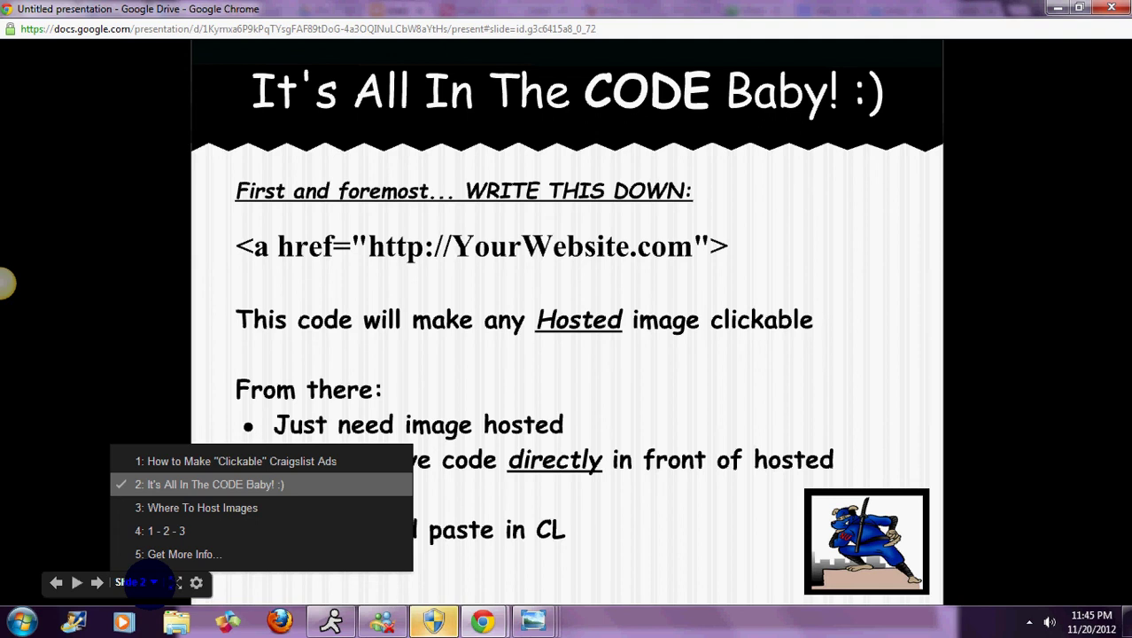
click(177, 530)
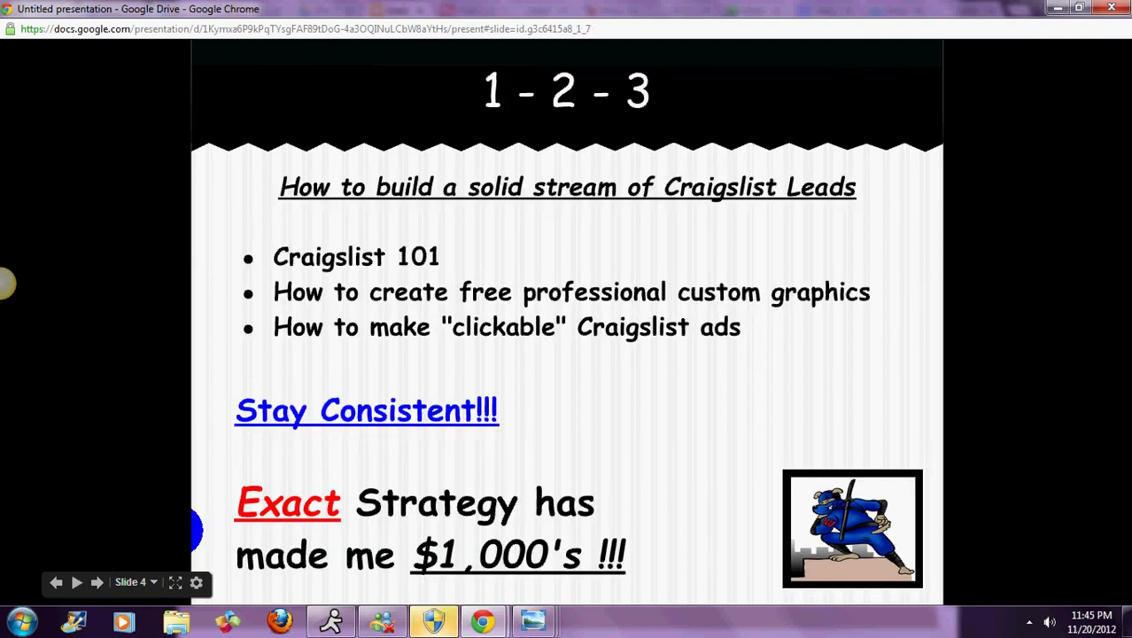